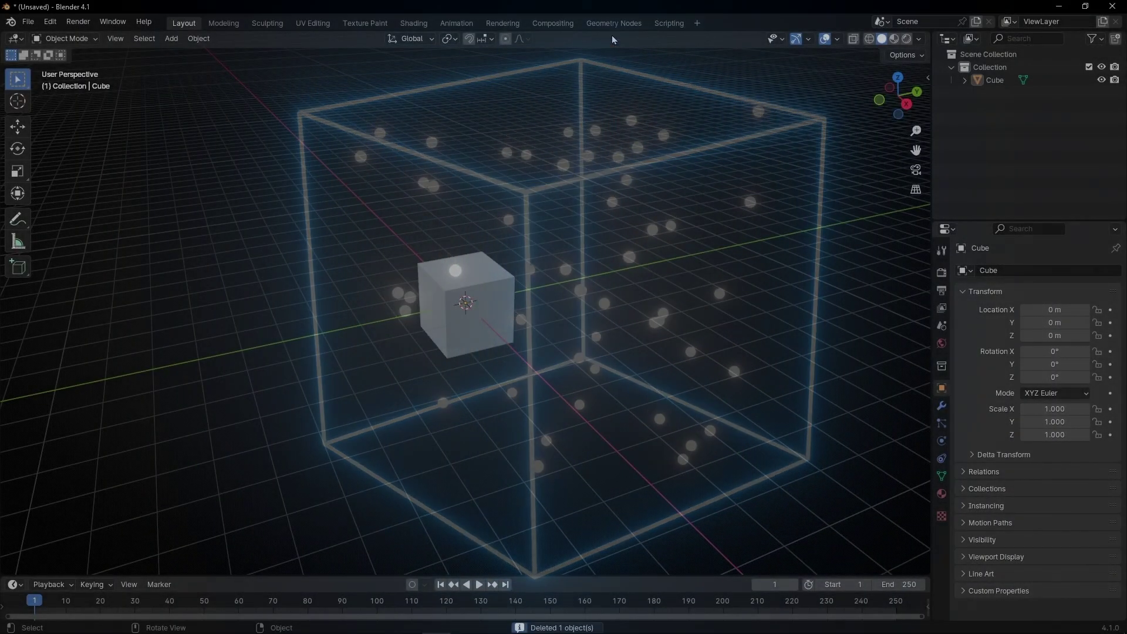
# Step: Switch to the Geometry Nodes workspace, enlarge the 3D viewport, and create a new node tree on the cube
pyautogui.click(614, 23)
pyautogui.moveTo(932, 115); pyautogui.dragTo(1112, 116)
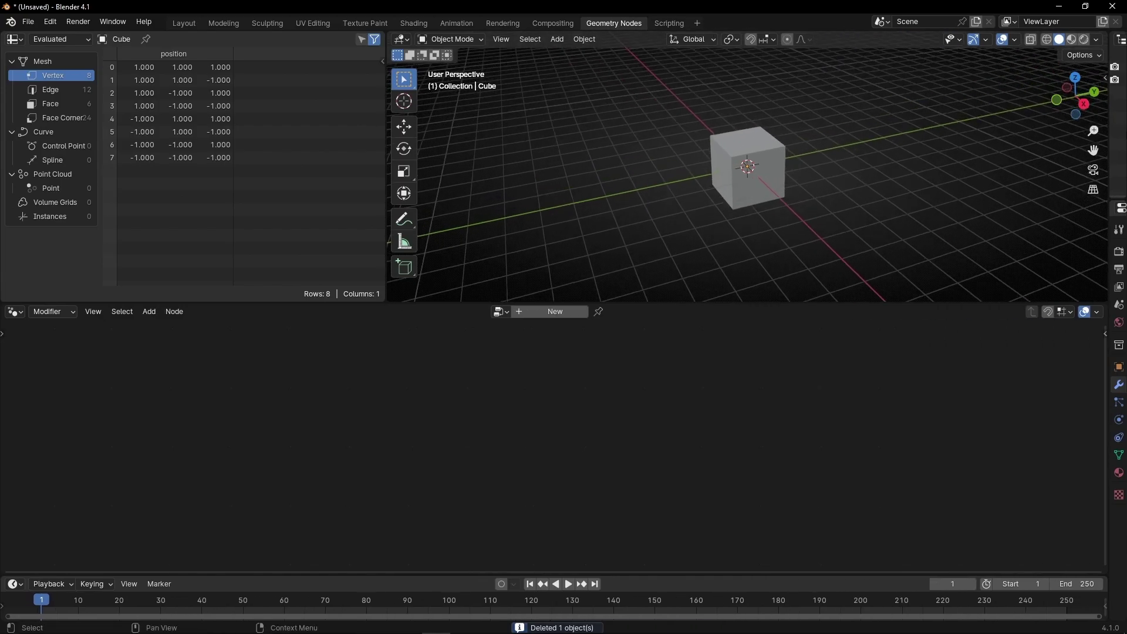
pyautogui.moveTo(390, 37); pyautogui.dragTo(217, 130)
pyautogui.click(550, 313)
# Step: Replace the Group Input node with a Points node and connect its points to the Group Output geometry
pyautogui.click(409, 451)
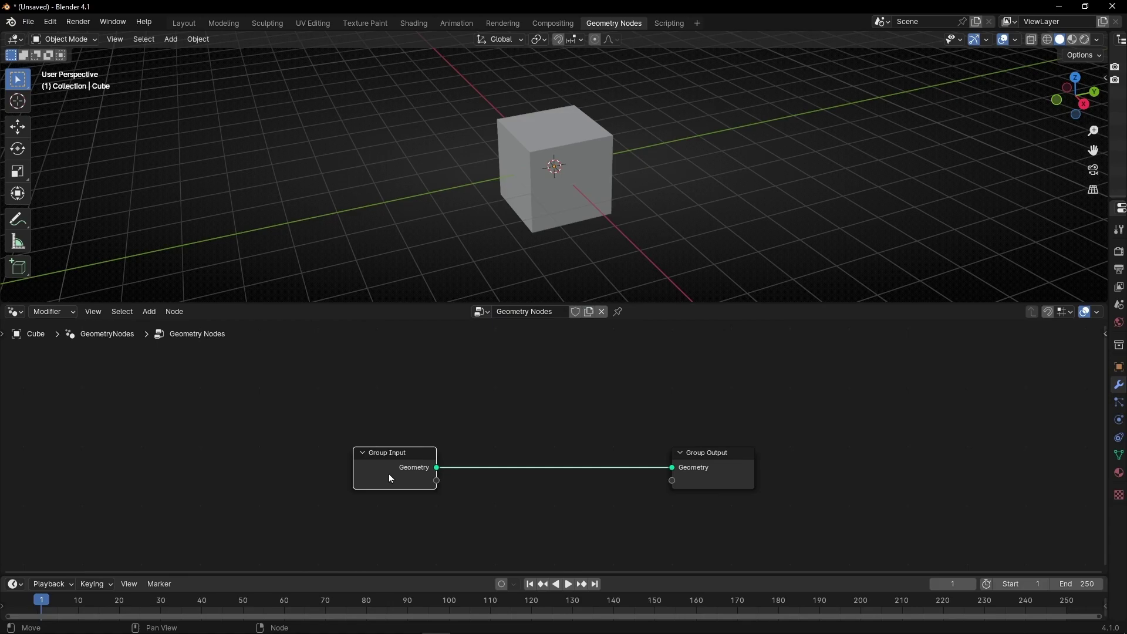
pyautogui.press('x')
pyautogui.hotkey('shift', 'a')
pyautogui.write('poin')
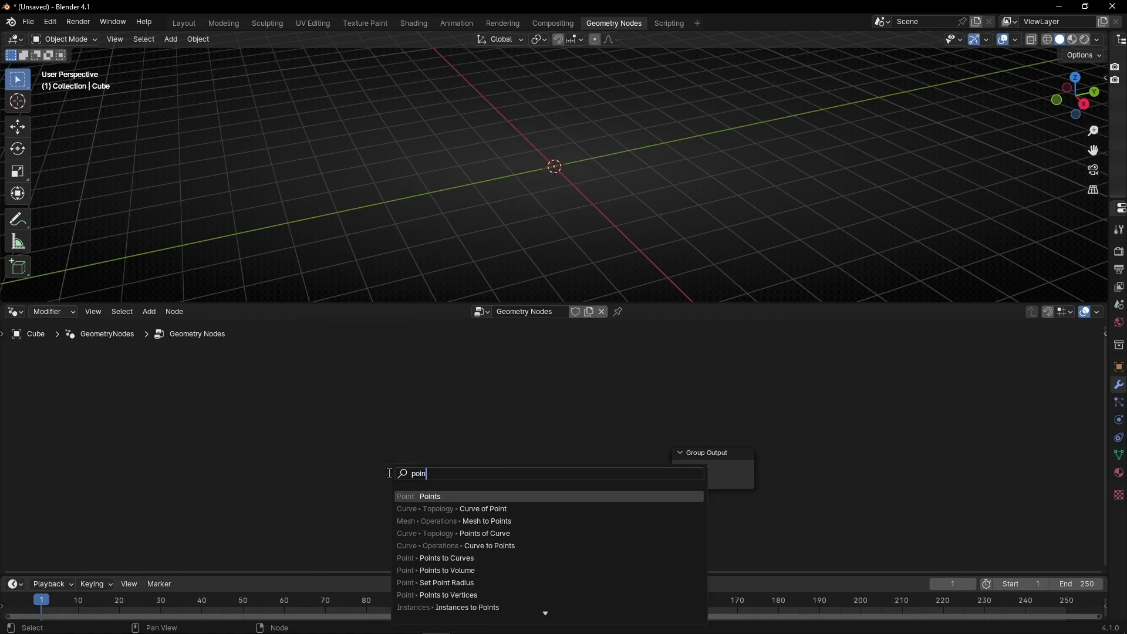
pyautogui.press('Return')
pyautogui.click(375, 391)
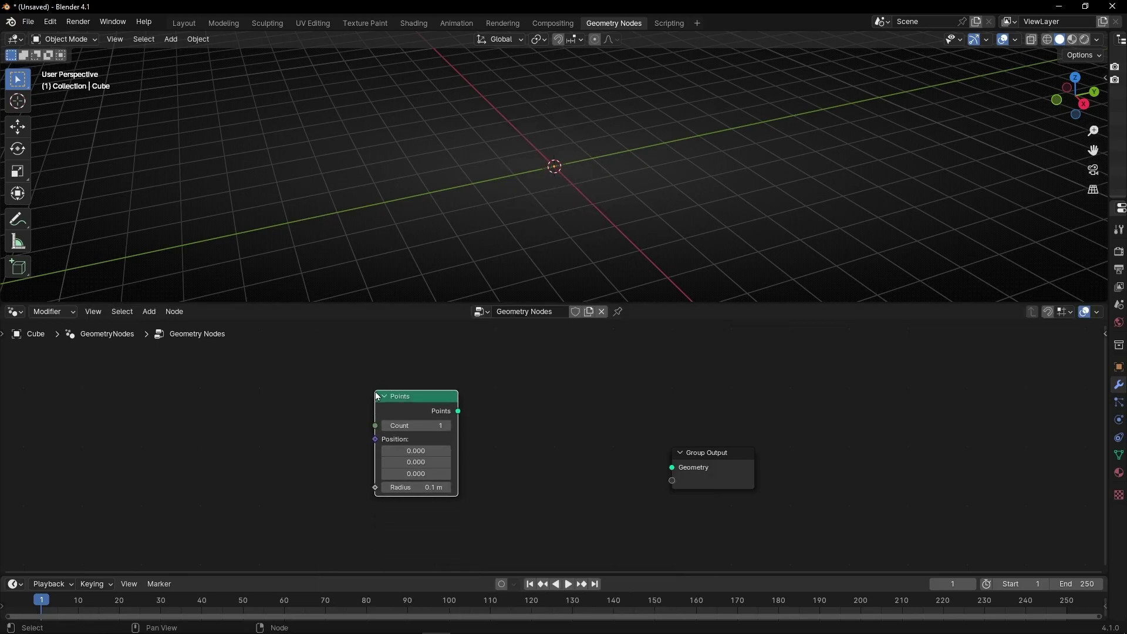
pyautogui.moveTo(458, 411); pyautogui.dragTo(672, 467)
# Step: Hide the 3D cursor overlay in the viewport so the point is seen unobstructed
pyautogui.moveTo(614, 175); pyautogui.dragTo(571, 206, button='middle')
pyautogui.click(1016, 39)
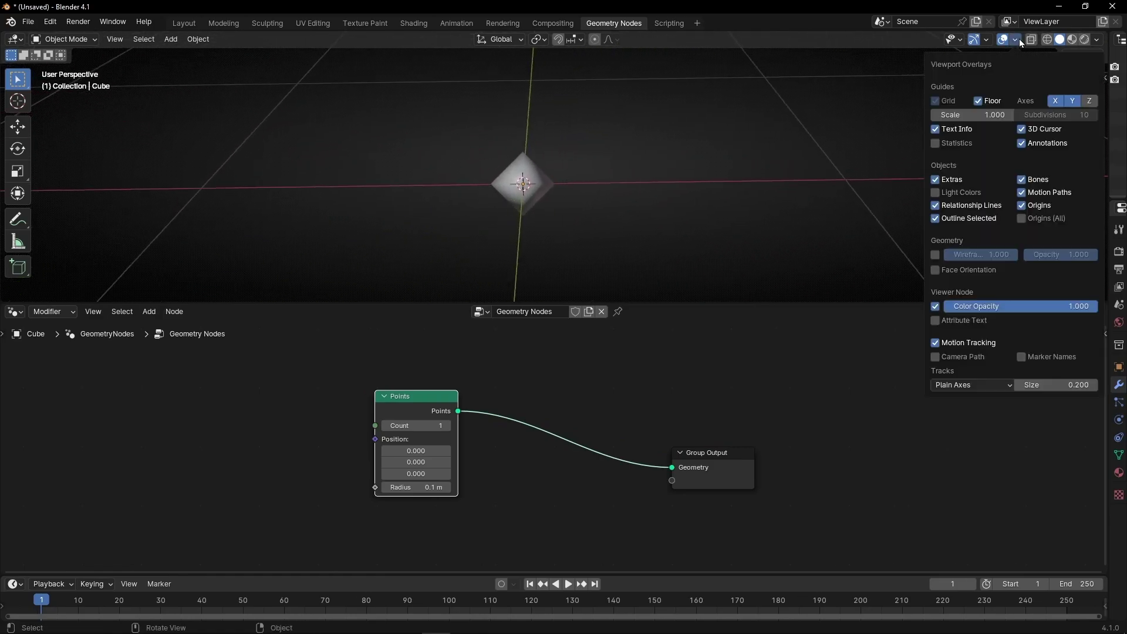
pyautogui.click(1023, 130)
pyautogui.moveTo(635, 248); pyautogui.dragTo(572, 262, button='middle')
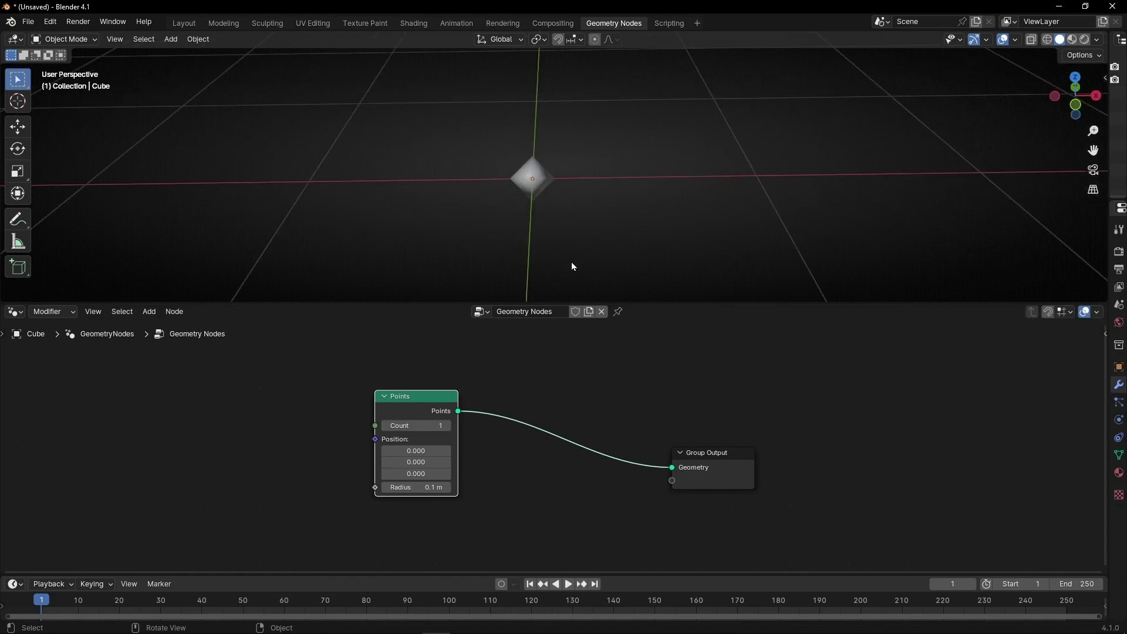
# Step: Collapse the Points node and spread it and the Group Output apart to make room between them
pyautogui.moveTo(405, 400); pyautogui.dragTo(353, 415)
pyautogui.click(331, 412)
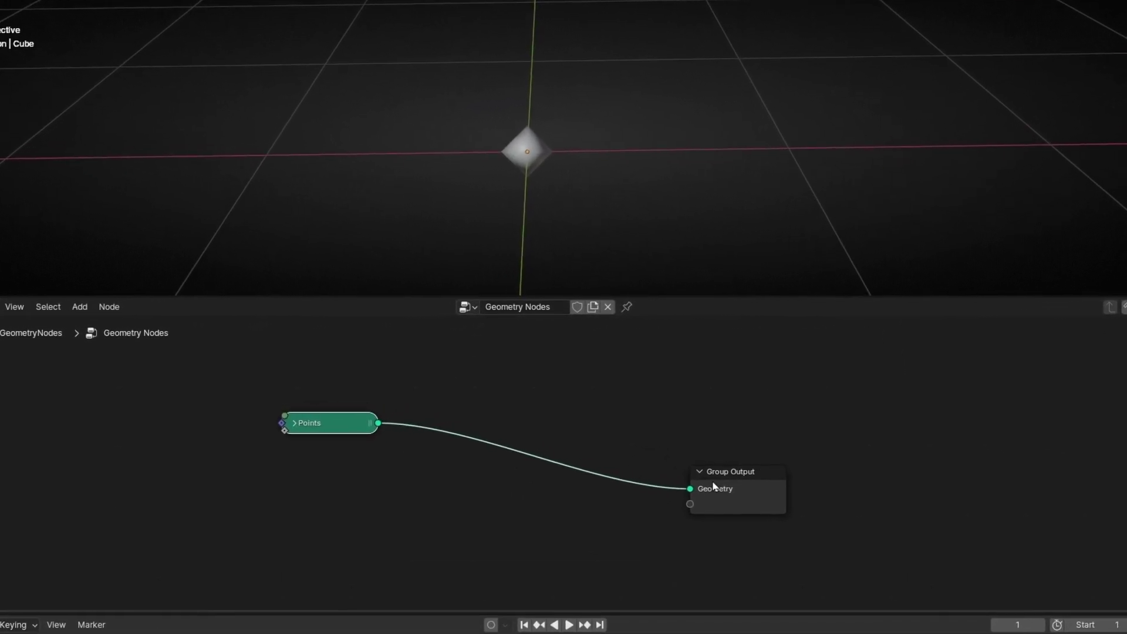
pyautogui.moveTo(694, 460); pyautogui.dragTo(734, 424)
pyautogui.moveTo(327, 431); pyautogui.dragTo(290, 445)
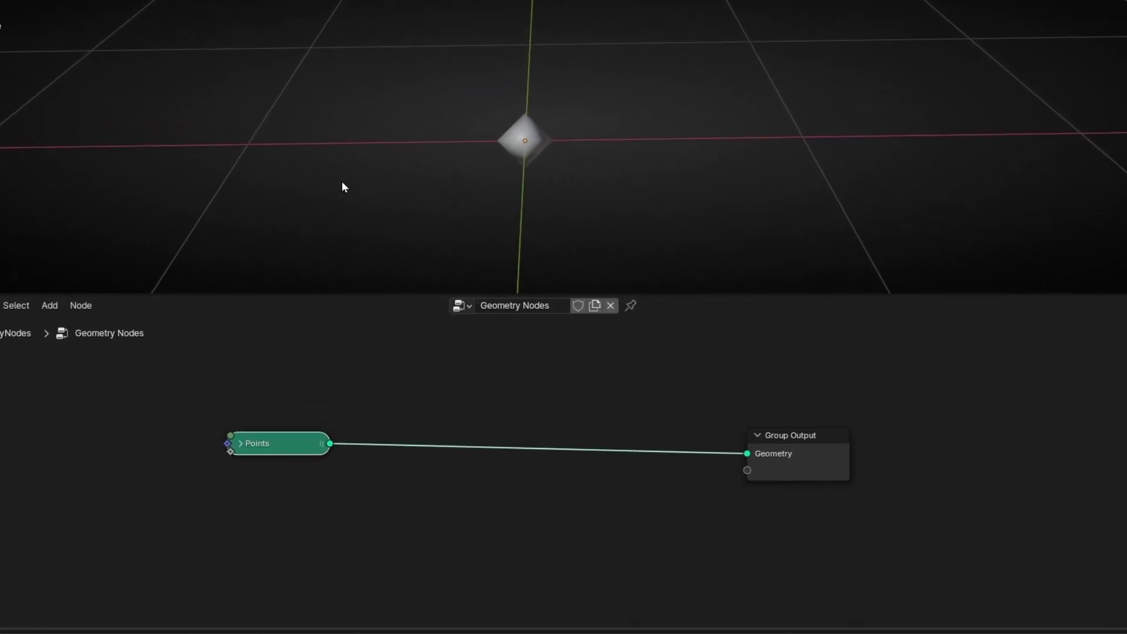
# Step: Insert a Set Position node on the link between Points and Group Output
pyautogui.hotkey('shift', 'a')
pyautogui.write('set po')
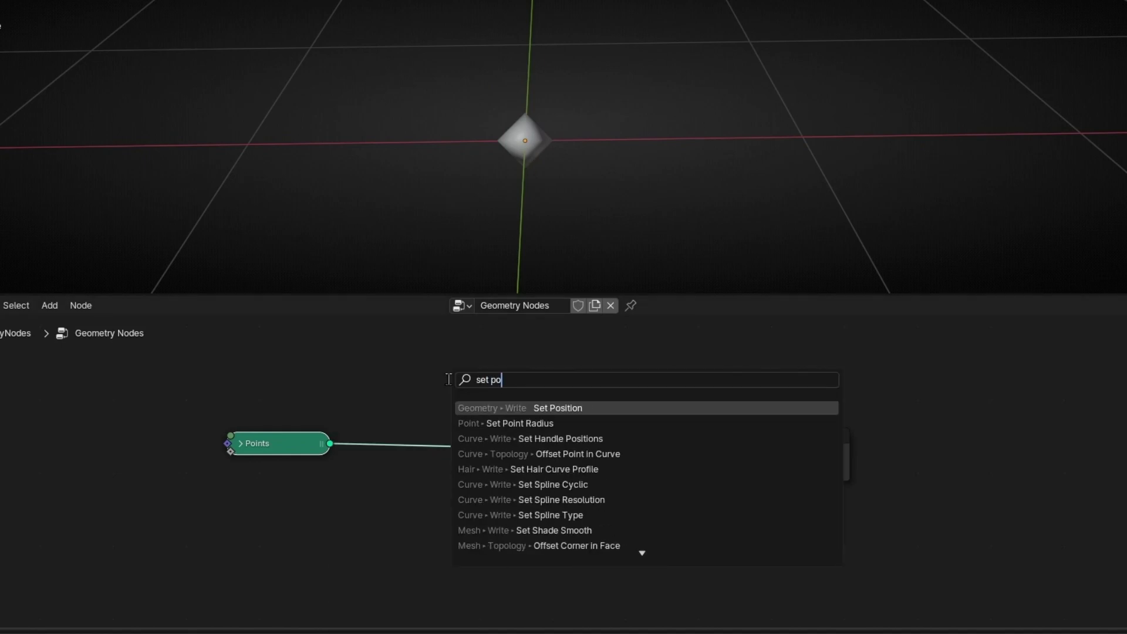
pyautogui.press('Return')
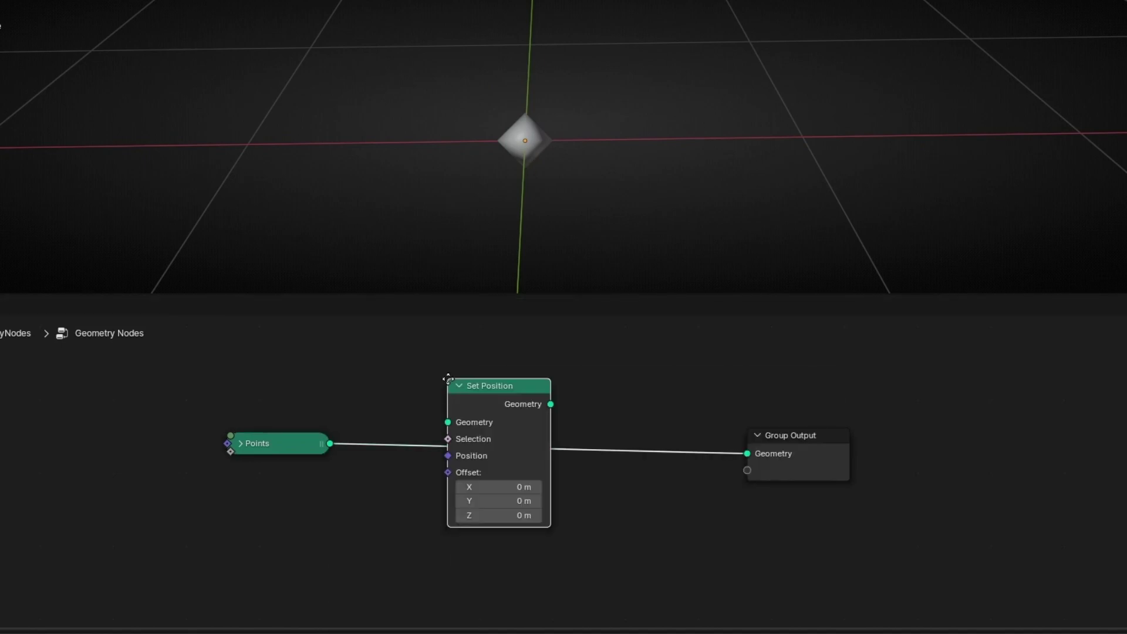
pyautogui.click(492, 394)
pyautogui.scroll(-2, 566, 213)
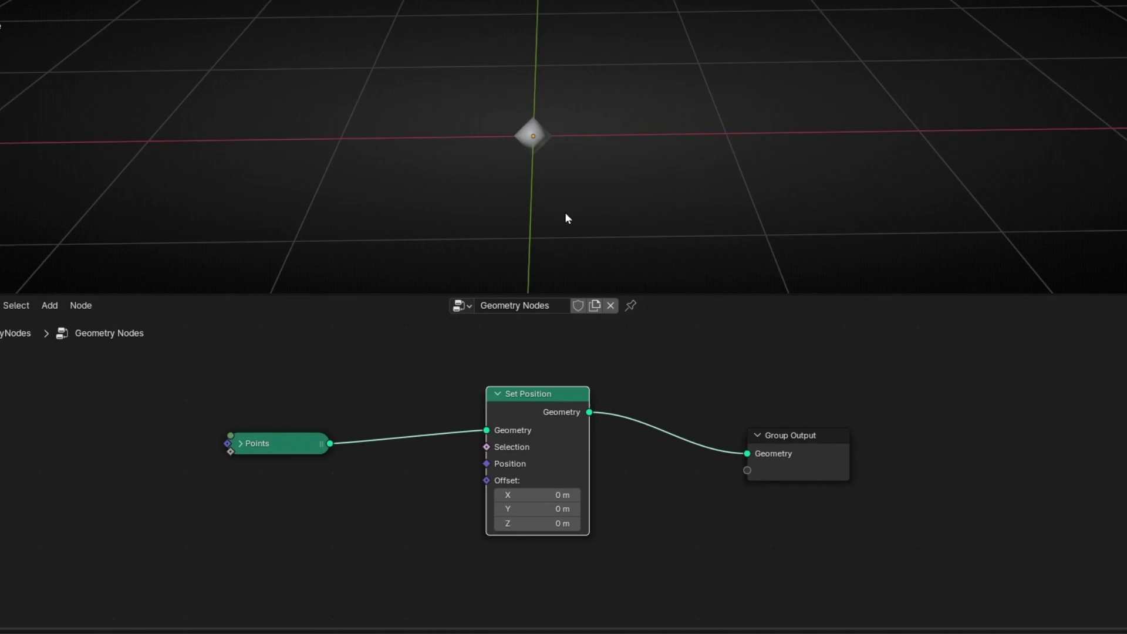
# Step: Try changing the offset values of the Set Position node and undo the changes
pyautogui.moveTo(531, 495); pyautogui.dragTo(527, 524)
pyautogui.hotkey('ctrl', 'z')
pyautogui.hotkey('ctrl', 'z')
# Step: Line up the Points, Set Position and Group Output nodes in a row, with Set Position closer to the output
pyautogui.click(822, 466)
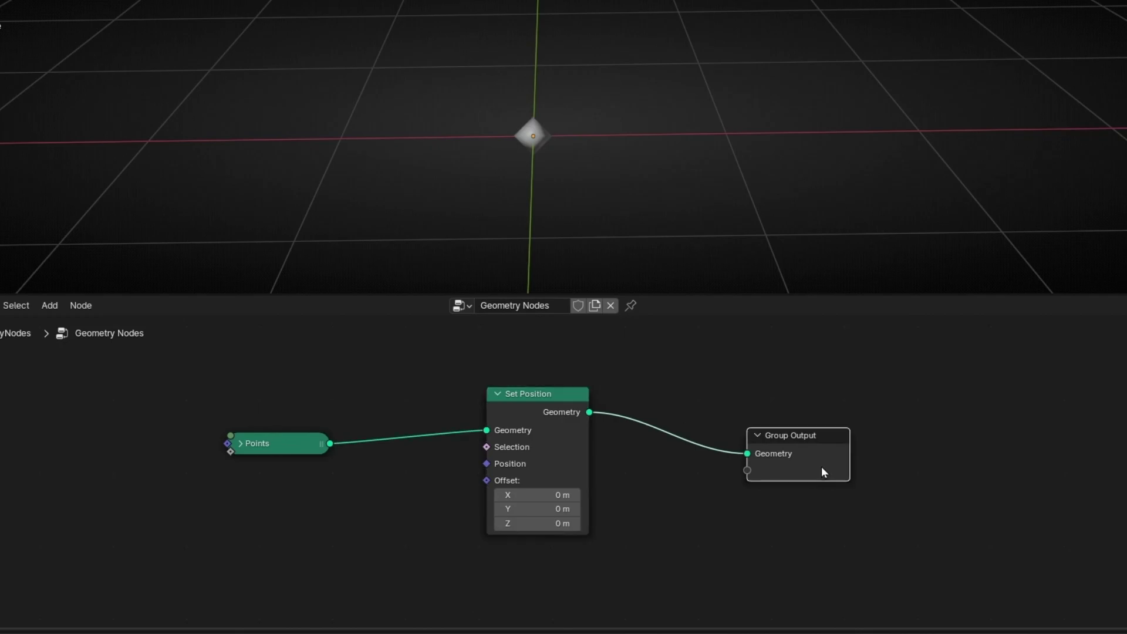
pyautogui.moveTo(822, 466); pyautogui.dragTo(828, 430)
pyautogui.moveTo(541, 412); pyautogui.dragTo(598, 420)
pyautogui.moveTo(305, 446); pyautogui.dragTo(305, 435)
# Step: Annotate the viewport with a limit mark at each end of the X axis and arrows from the point towards both marks
pyautogui.moveTo(531, 170); pyautogui.dragTo(637, 177, button='middle')
pyautogui.scroll(1, 637, 177)
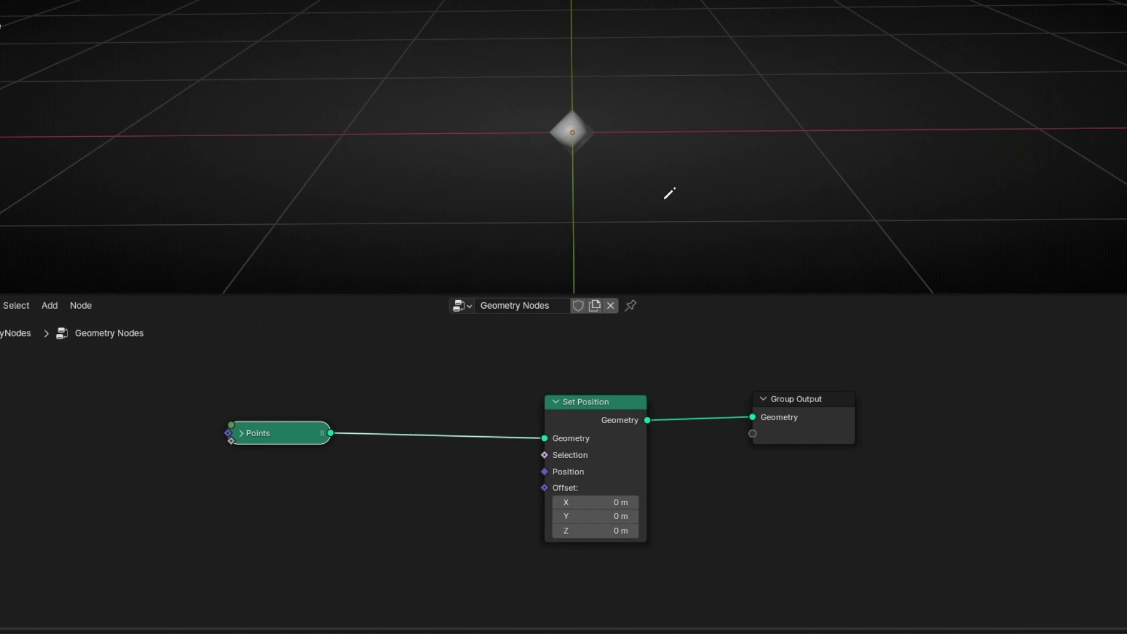
pyautogui.moveTo(891, 139); pyautogui.dragTo(861, 139, button='middle')
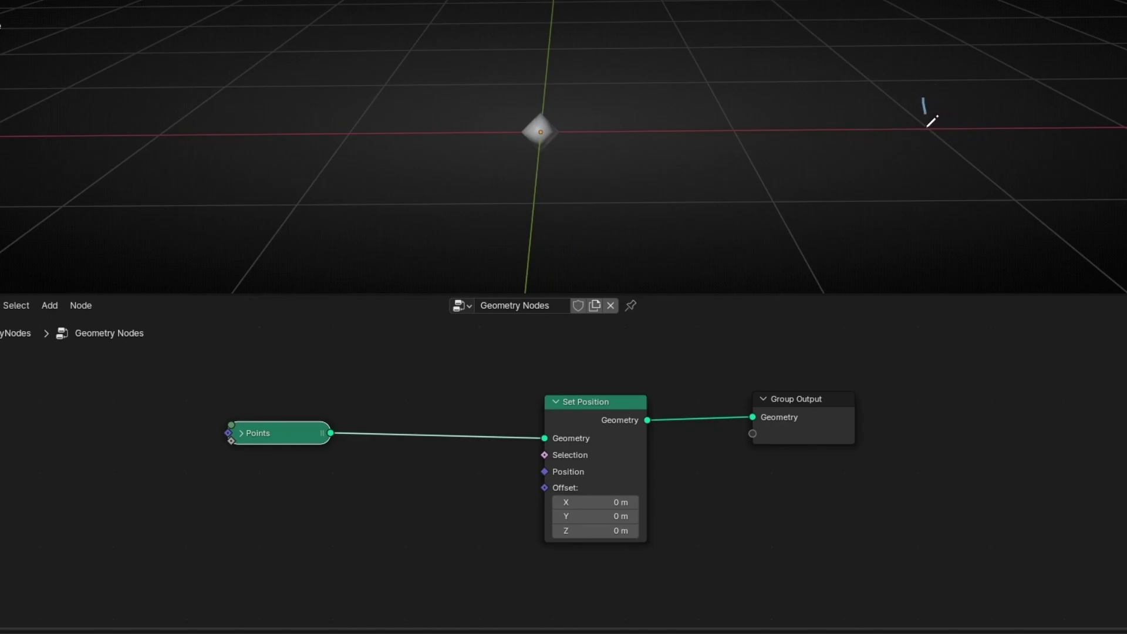
pyautogui.moveTo(927, 126); pyautogui.dragTo(932, 148)
pyautogui.moveTo(160, 110); pyautogui.dragTo(157, 157)
pyautogui.moveTo(570, 141); pyautogui.dragTo(882, 127)
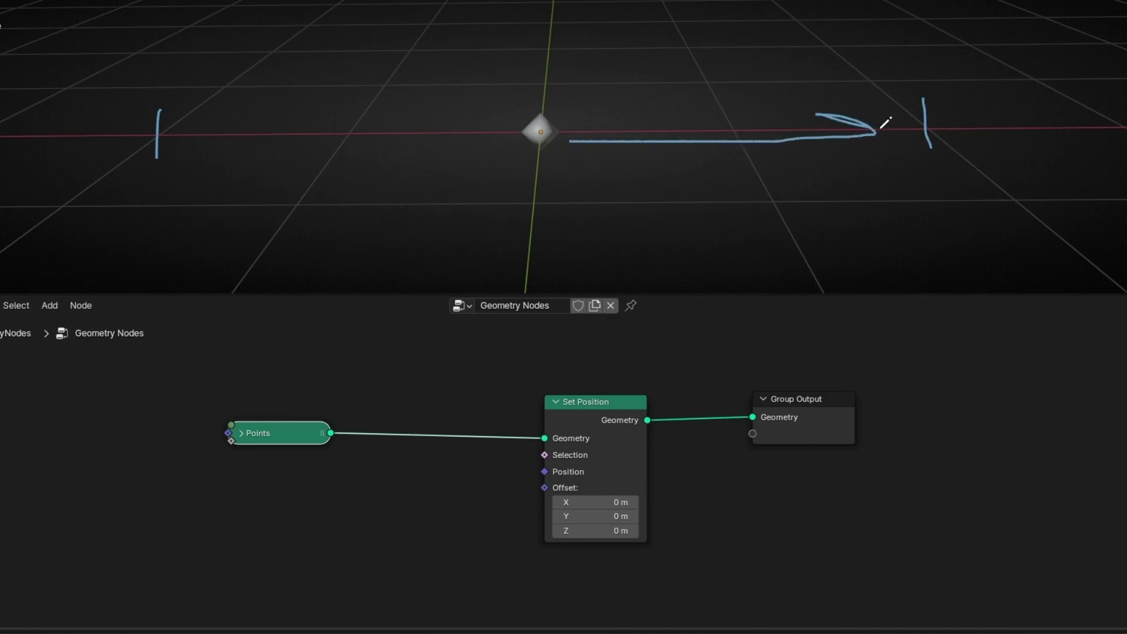
pyautogui.moveTo(507, 145)
pyautogui.mouseDown()
pyautogui.moveTo(176, 160)
pyautogui.moveTo(228, 182)
pyautogui.mouseUp()
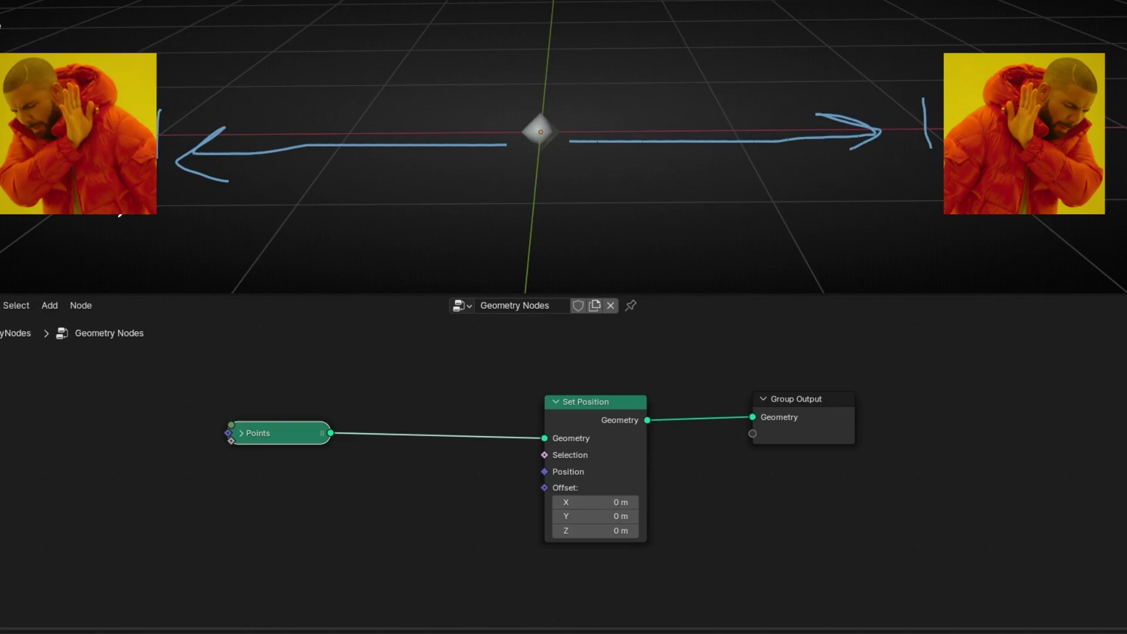
# Step: Try adjusting the X offset of the Set Position node and undo it
pyautogui.scroll(2, 358, 511)
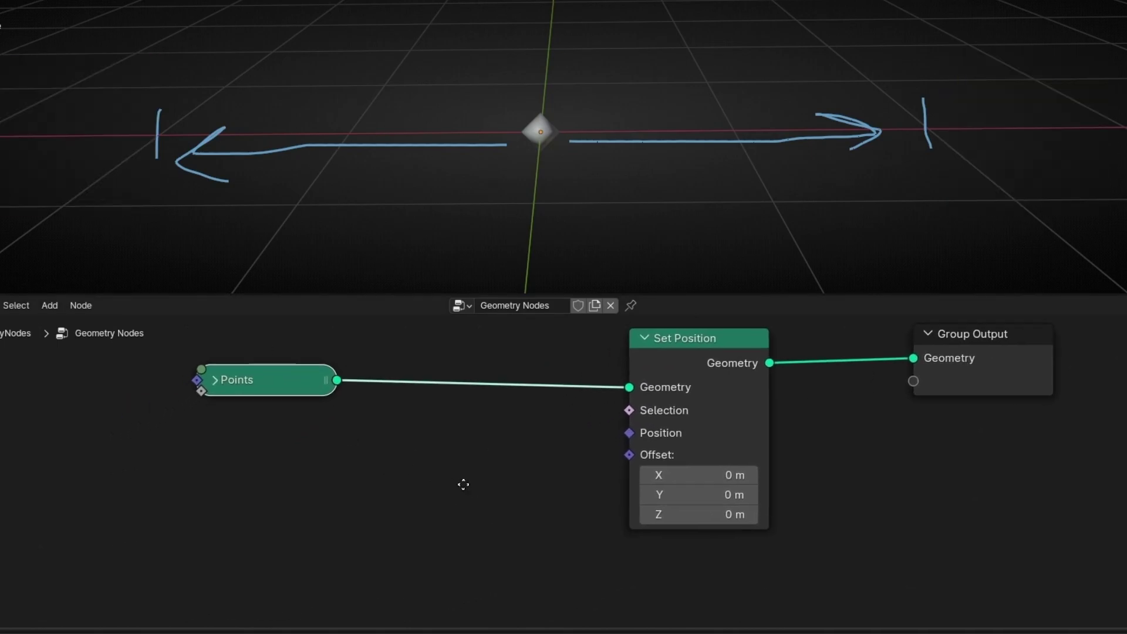
pyautogui.moveTo(638, 498); pyautogui.dragTo(587, 498)
pyautogui.hotkey('ctrl', 'z')
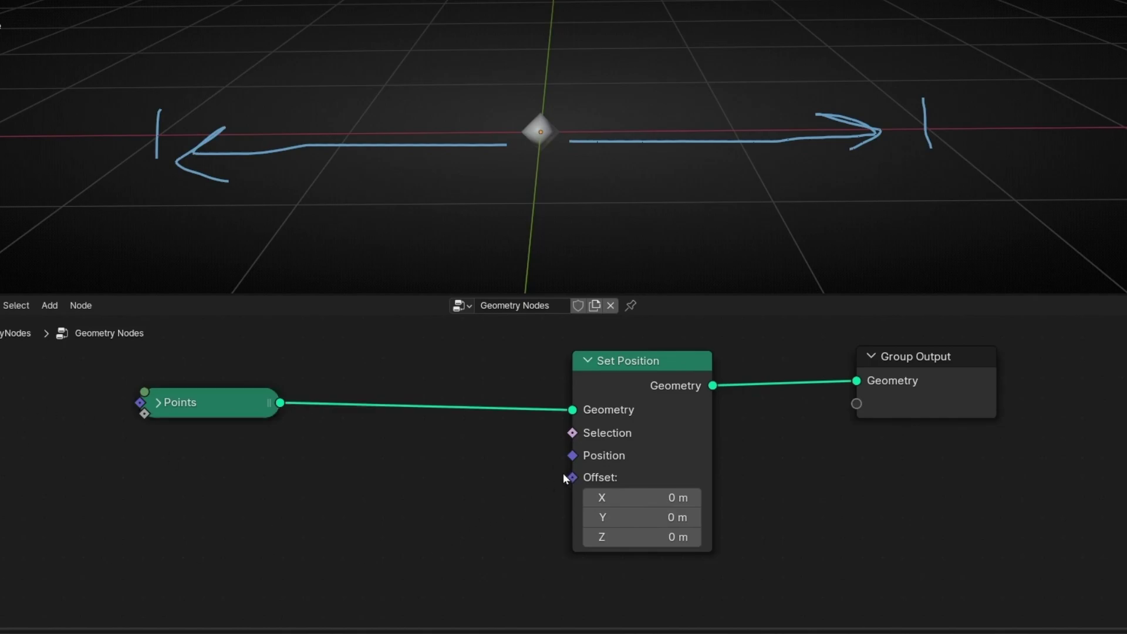
# Step: Add a Combine XYZ node feeding its vector into the Offset input of Set Position
pyautogui.moveTo(572, 477); pyautogui.dragTo(495, 472)
pyautogui.write('combine')
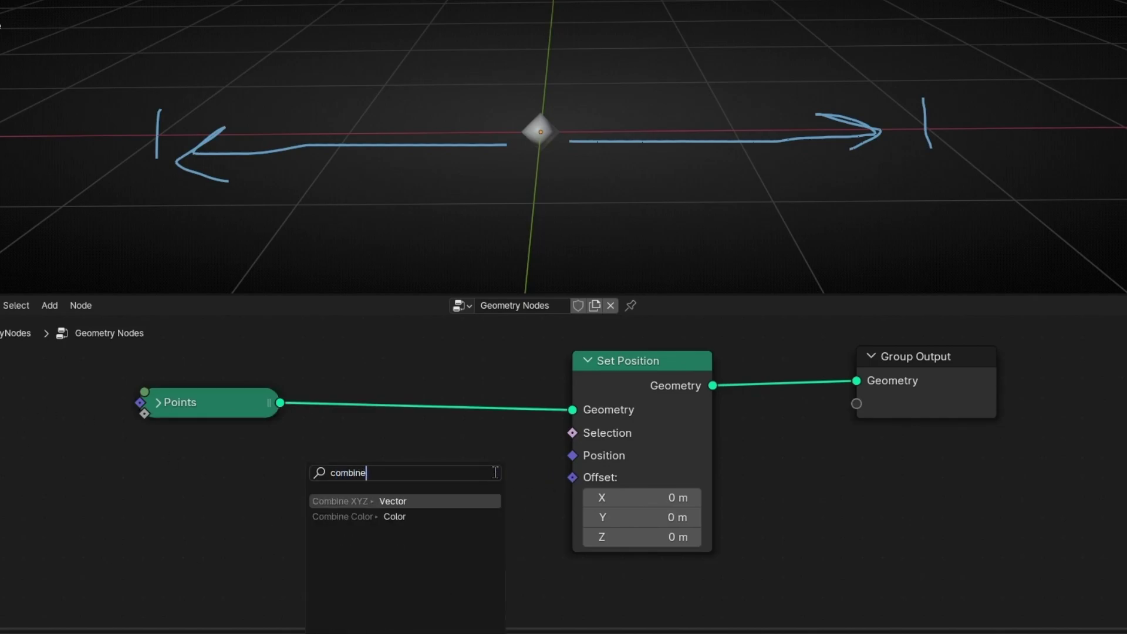
pyautogui.press('Return')
pyautogui.click(495, 473)
# Step: Try adjusting the X value of the Combine XYZ node and undo the changes
pyautogui.moveTo(425, 511); pyautogui.dragTo(430, 471)
pyautogui.hotkey('ctrl', 'z')
pyautogui.moveTo(142, 504); pyautogui.dragTo(334, 516, button='middle')
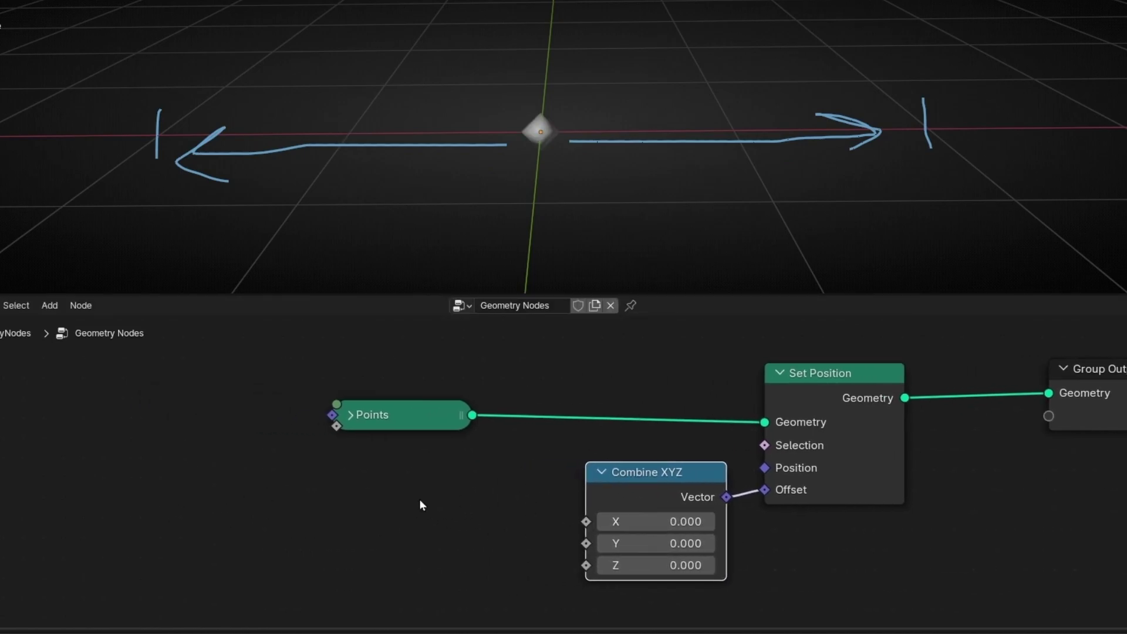
pyautogui.moveTo(652, 521); pyautogui.dragTo(799, 522)
pyautogui.hotkey('ctrl', 'z')
# Step: Connect a new Value node to the X input of Combine XYZ and set its value to -0.6
pyautogui.moveTo(586, 521); pyautogui.dragTo(230, 510)
pyautogui.write('value')
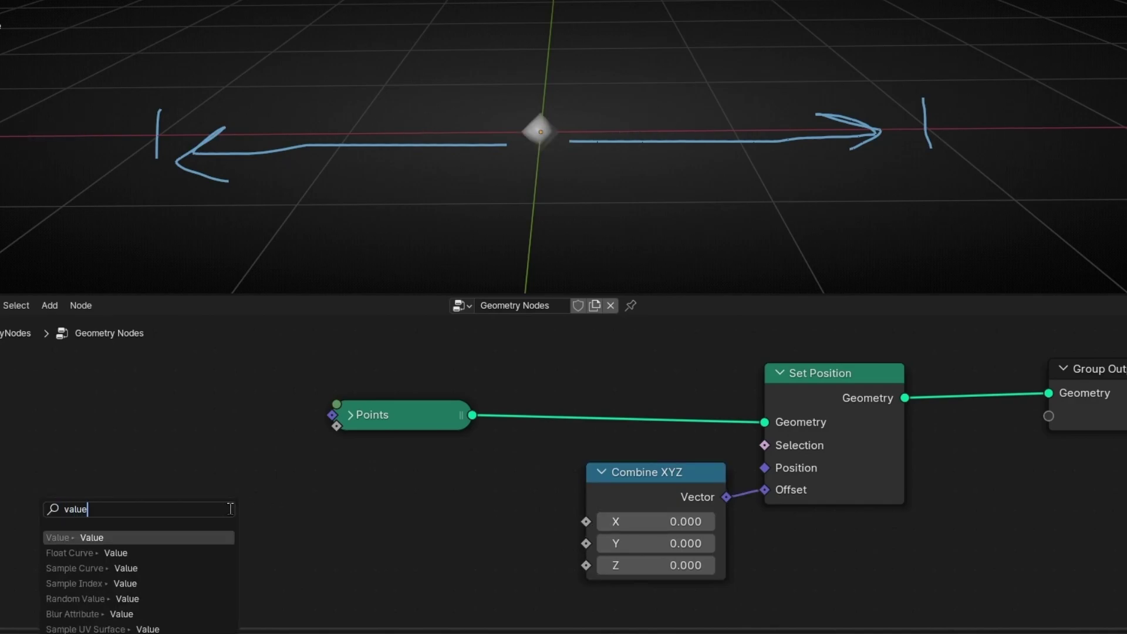
pyautogui.press('Return')
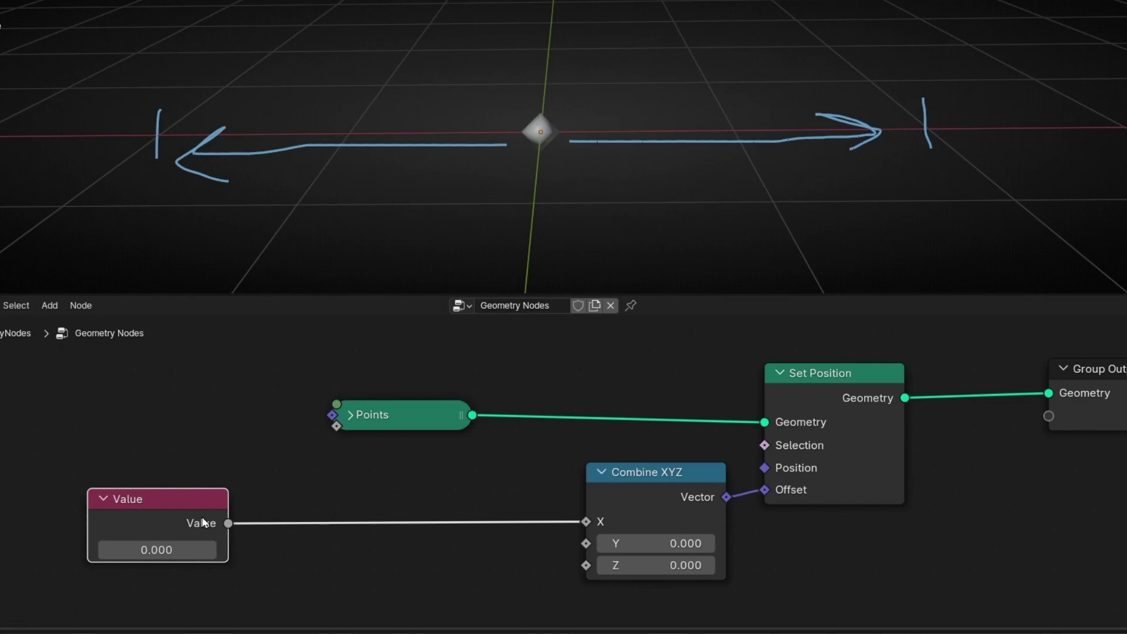
pyautogui.moveTo(167, 542); pyautogui.dragTo(495, 527)
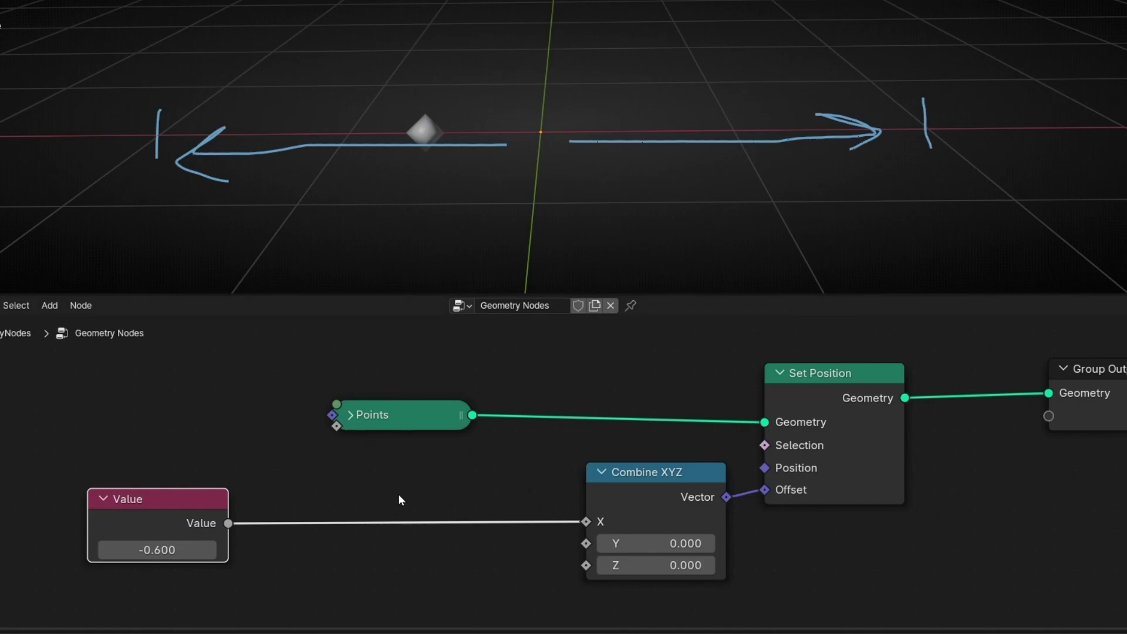
# Step: Insert a Math node between Value and Combine XYZ, set to Minimum with a second value of 2
pyautogui.hotkey('shift', 'a')
pyautogui.write('math')
pyautogui.press('Return')
pyautogui.click(442, 504)
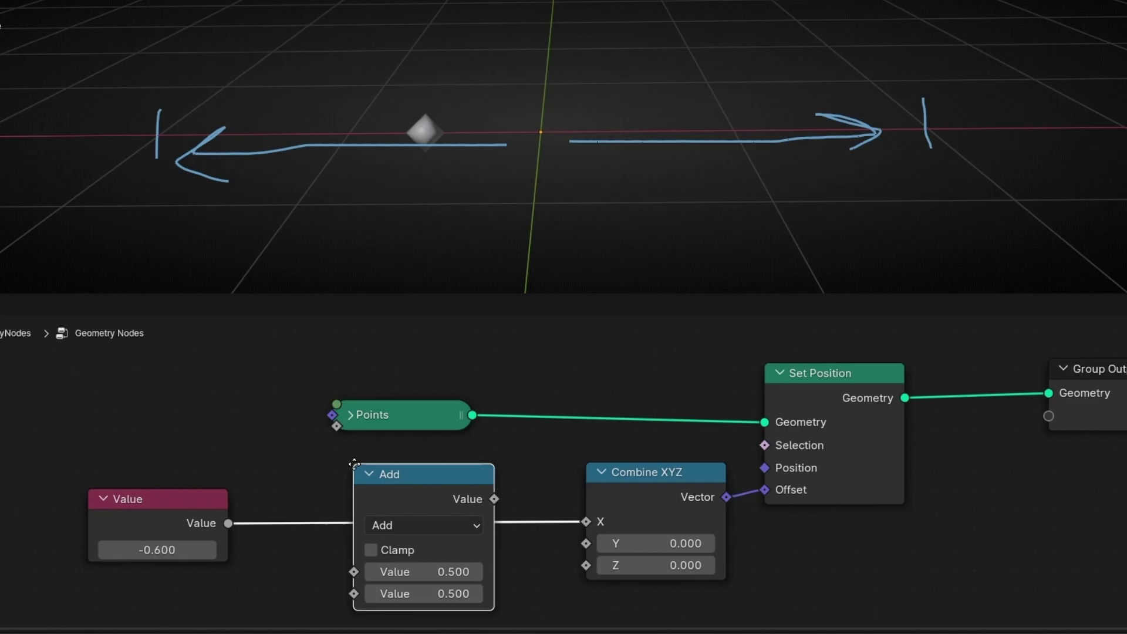
pyautogui.click(415, 524)
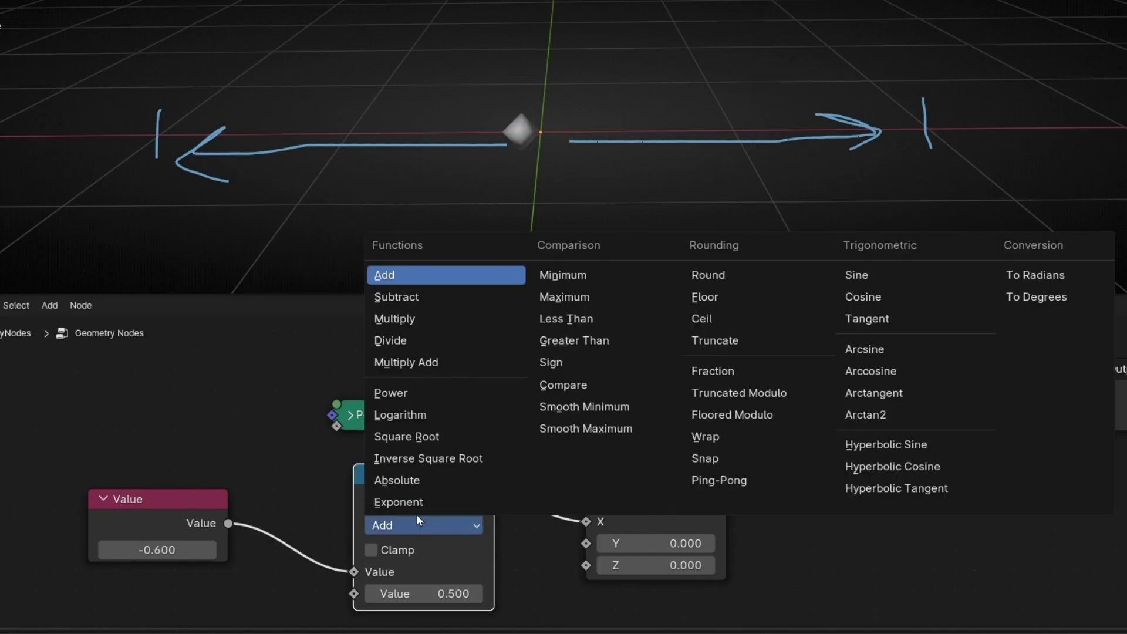
pyautogui.click(533, 277)
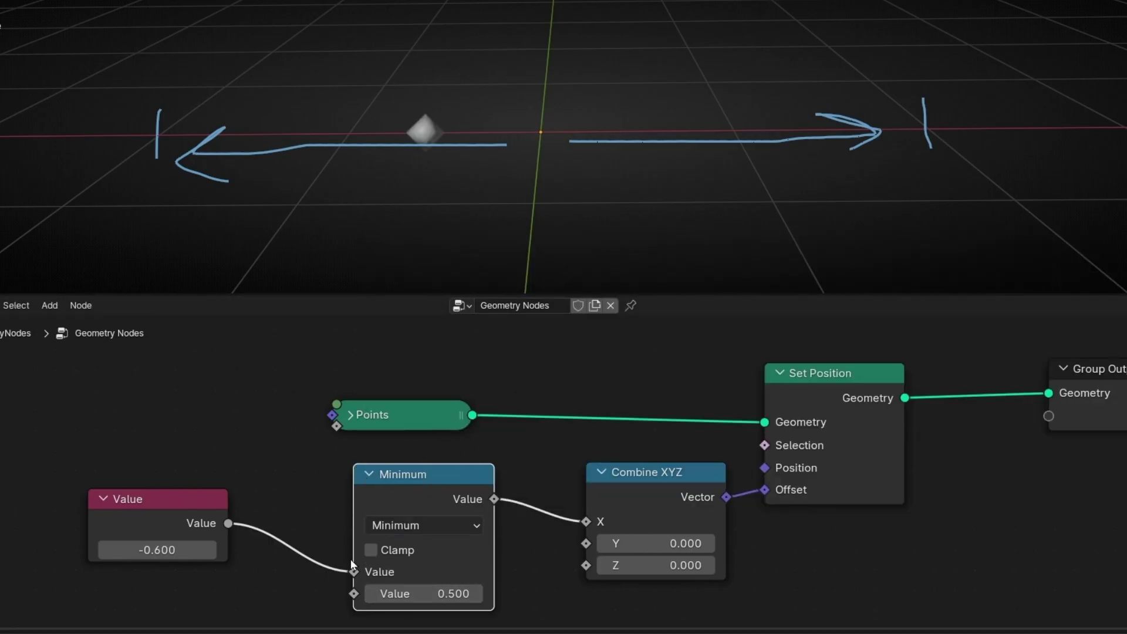
pyautogui.click(428, 588)
pyautogui.write('2')
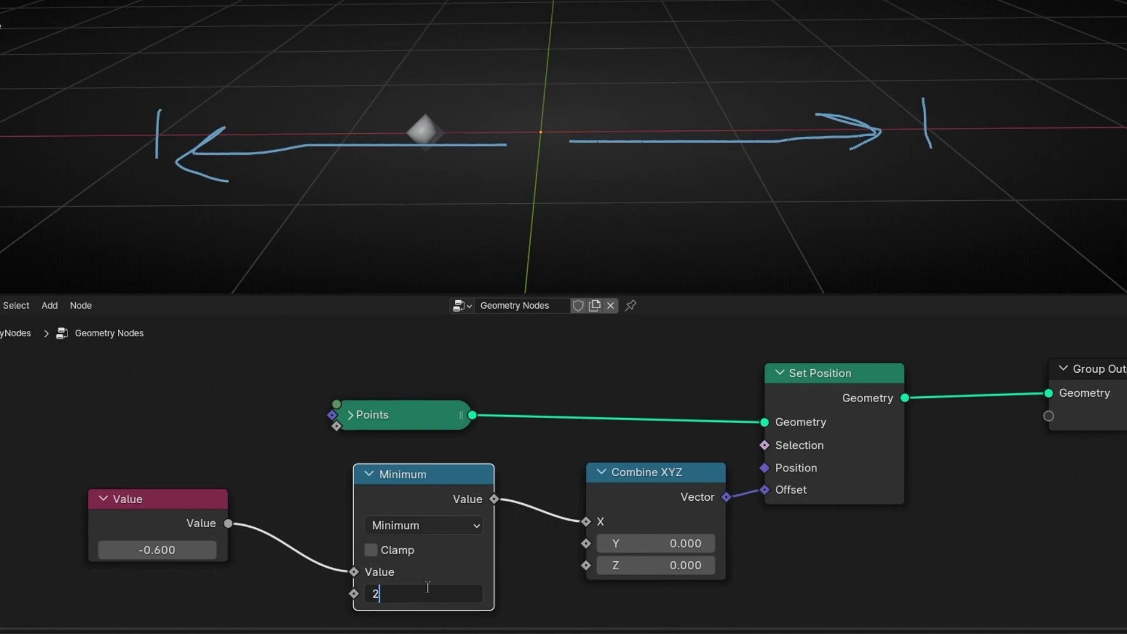
pyautogui.press('Return')
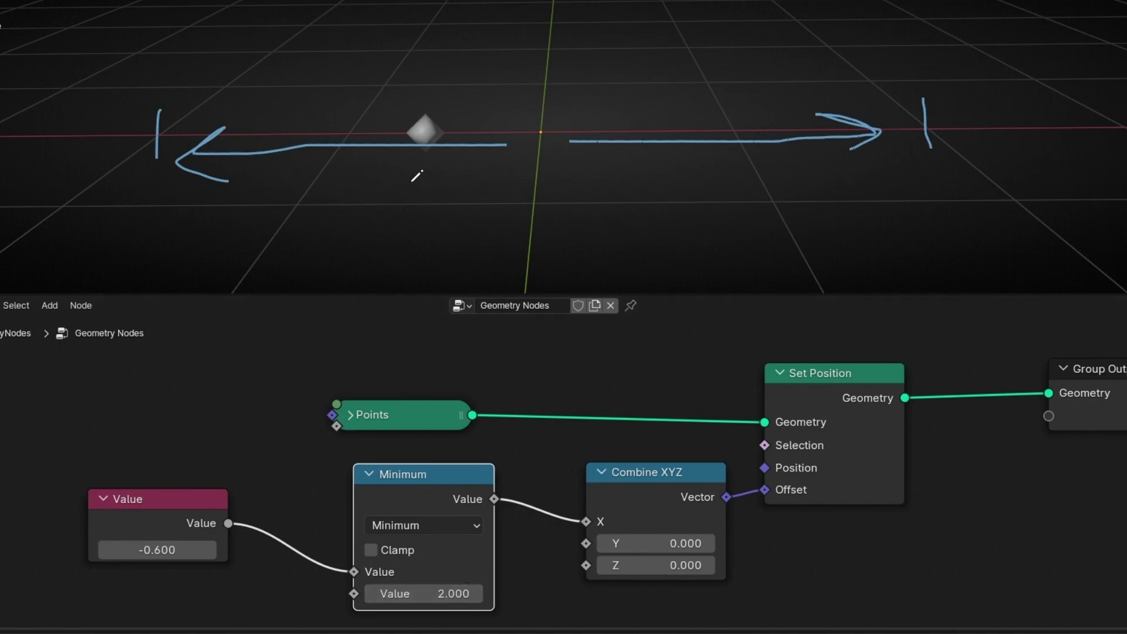
# Step: Test the Minimum limit by raising the Value node to 8.7, and bring it down to 1
pyautogui.moveTo(157, 550)
pyautogui.mouseDown()
pyautogui.moveTo(70, 549)
pyautogui.moveTo(448, 550)
pyautogui.mouseUp()
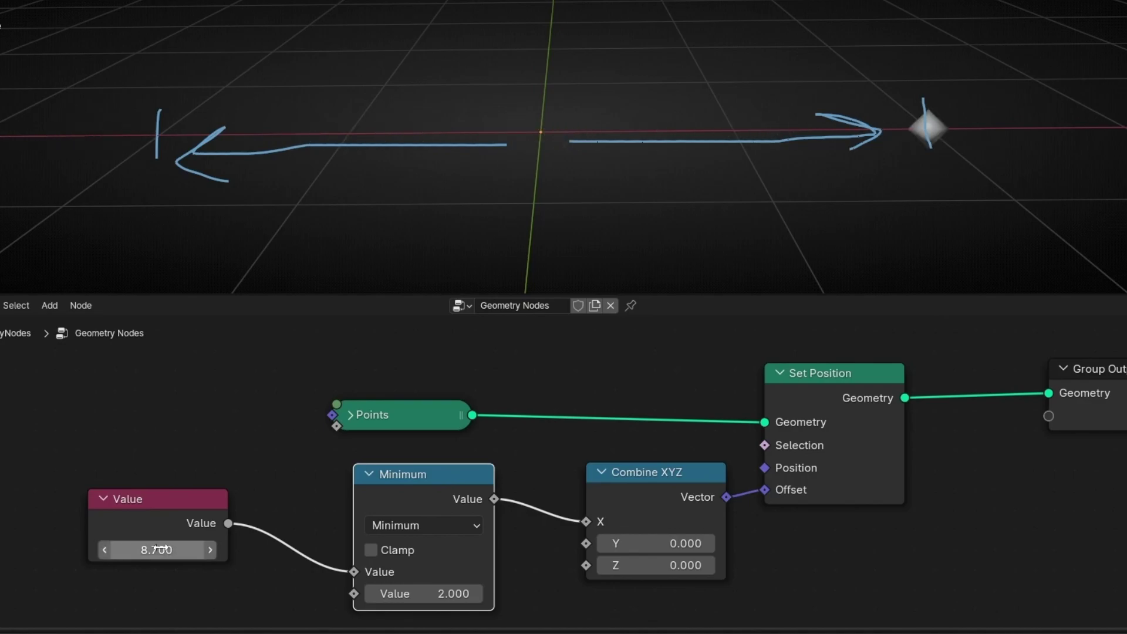
pyautogui.moveTo(156, 550); pyautogui.dragTo(104, 550)
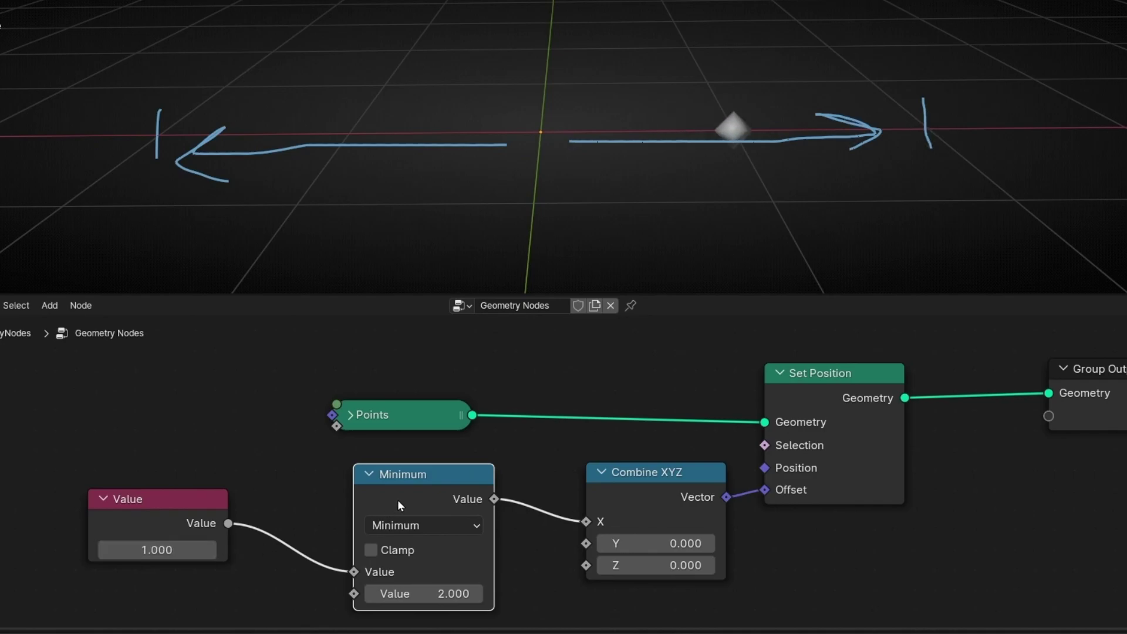
pyautogui.moveTo(398, 505)
pyautogui.mouseDown()
pyautogui.moveTo(384, 505)
pyautogui.moveTo(406, 505)
pyautogui.mouseUp()
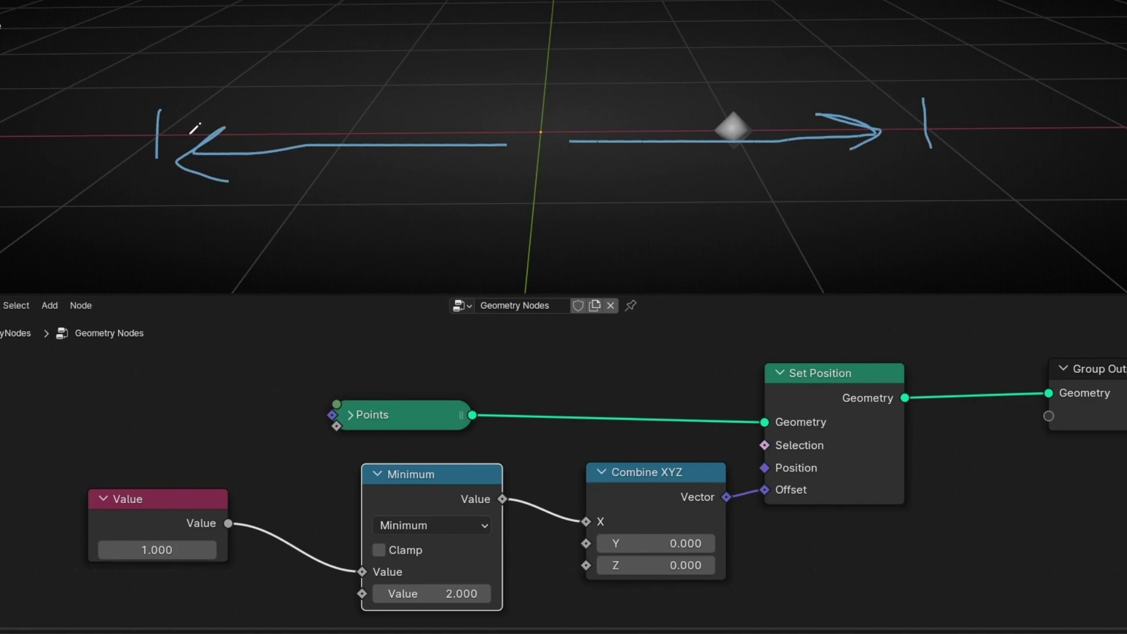
# Step: Move the Points node away from the Minimum node and place the Value node directly beneath Minimum
pyautogui.scroll(-2, 551, 519)
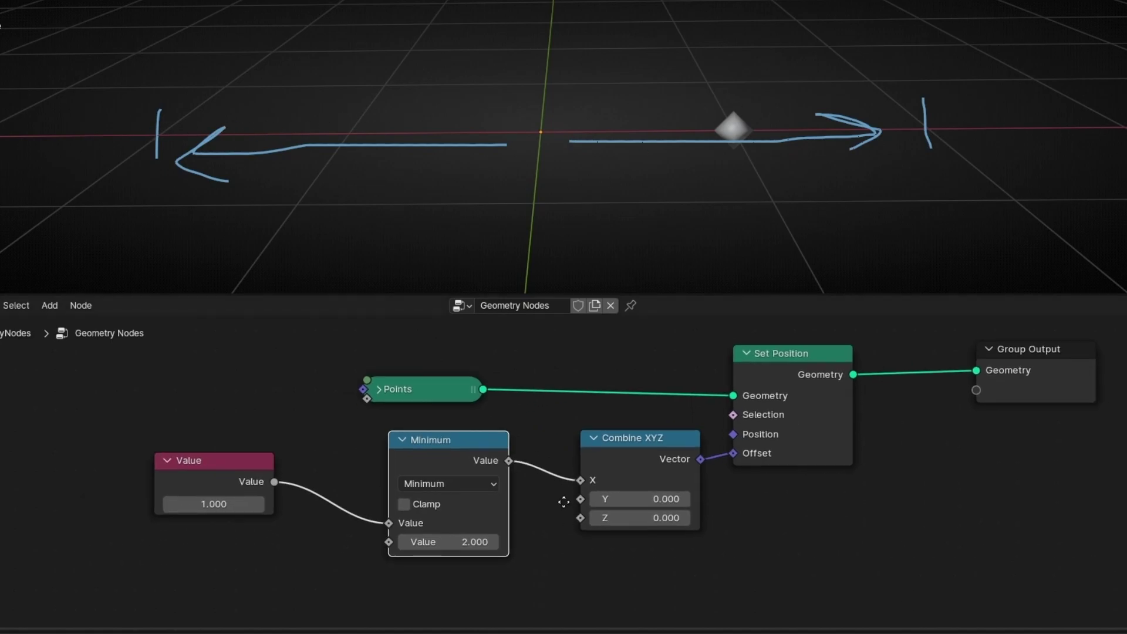
pyautogui.moveTo(414, 373); pyautogui.dragTo(32, 361)
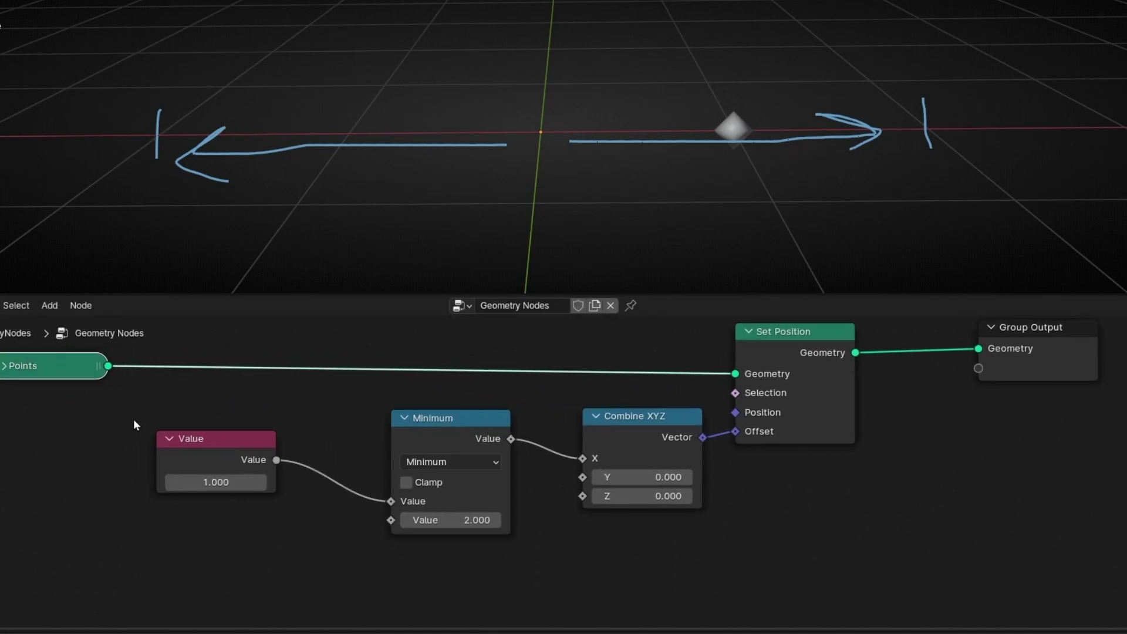
pyautogui.moveTo(201, 446); pyautogui.dragTo(432, 559)
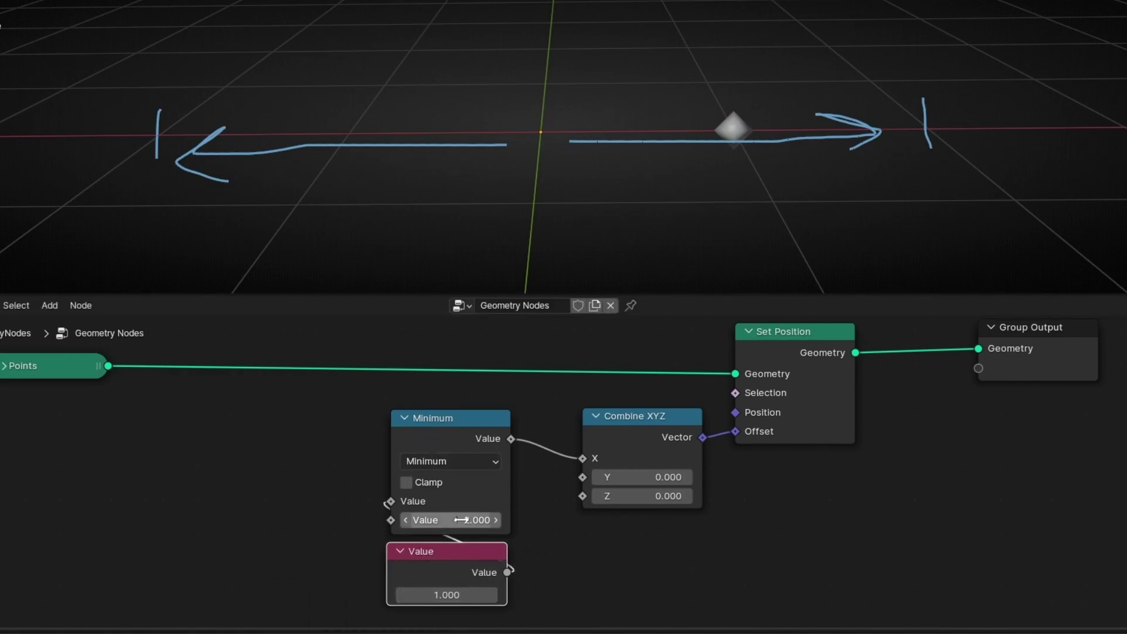
pyautogui.click(418, 509)
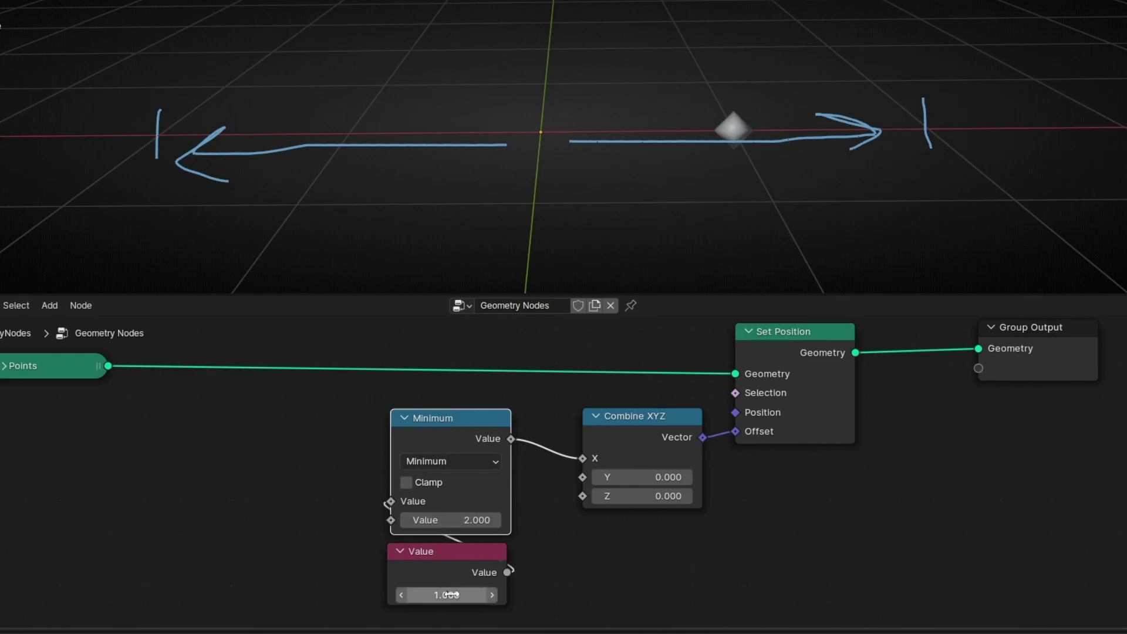
# Step: Test the Minimum limit by lowering the Value node to -1.1 and raising it to 4, and move it out from under Minimum
pyautogui.moveTo(447, 594); pyautogui.dragTo(283, 595)
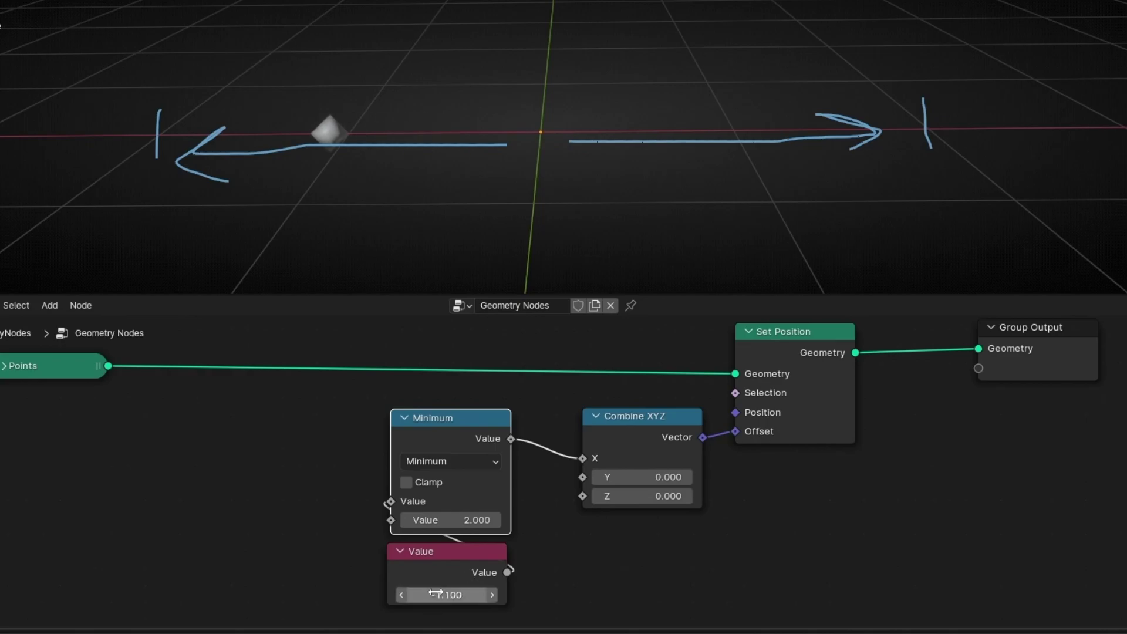
pyautogui.moveTo(438, 594); pyautogui.dragTo(832, 595)
pyautogui.moveTo(441, 567); pyautogui.dragTo(274, 549)
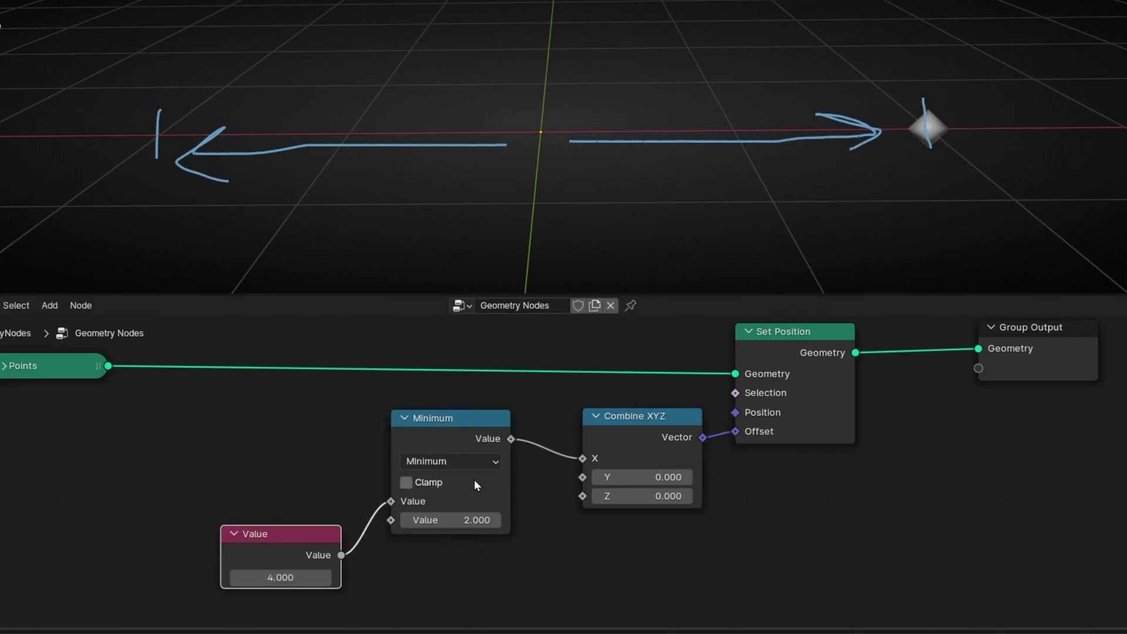
pyautogui.moveTo(424, 425); pyautogui.dragTo(408, 420)
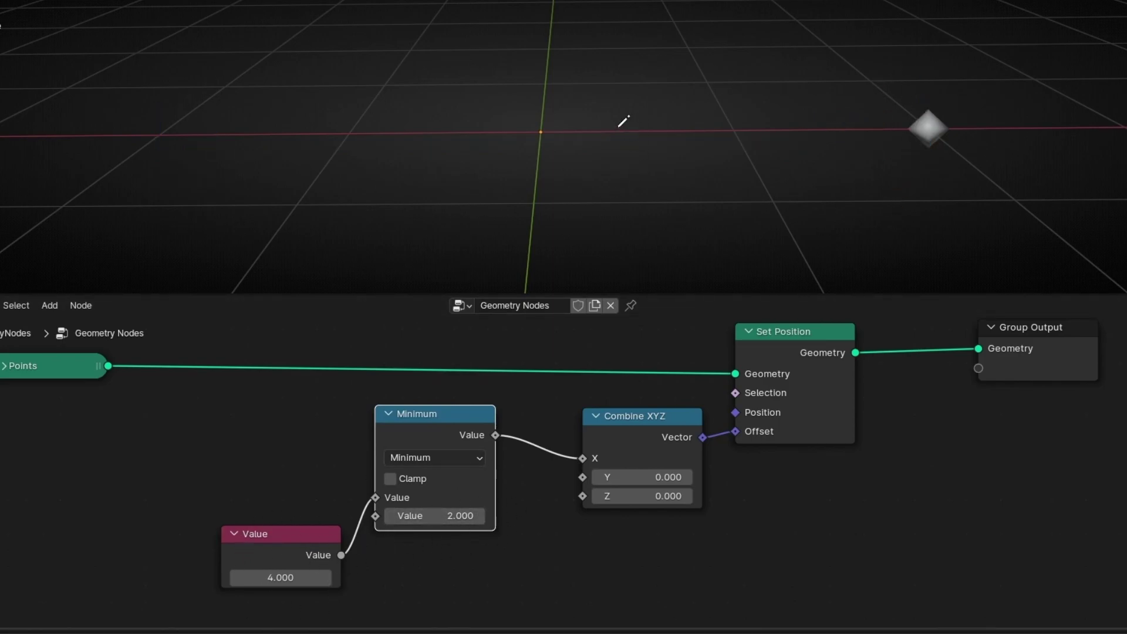
# Step: Set the Minimum node's second value to 0.5, change the Value node to 3.6, and place it directly beneath Minimum
pyautogui.click(440, 517)
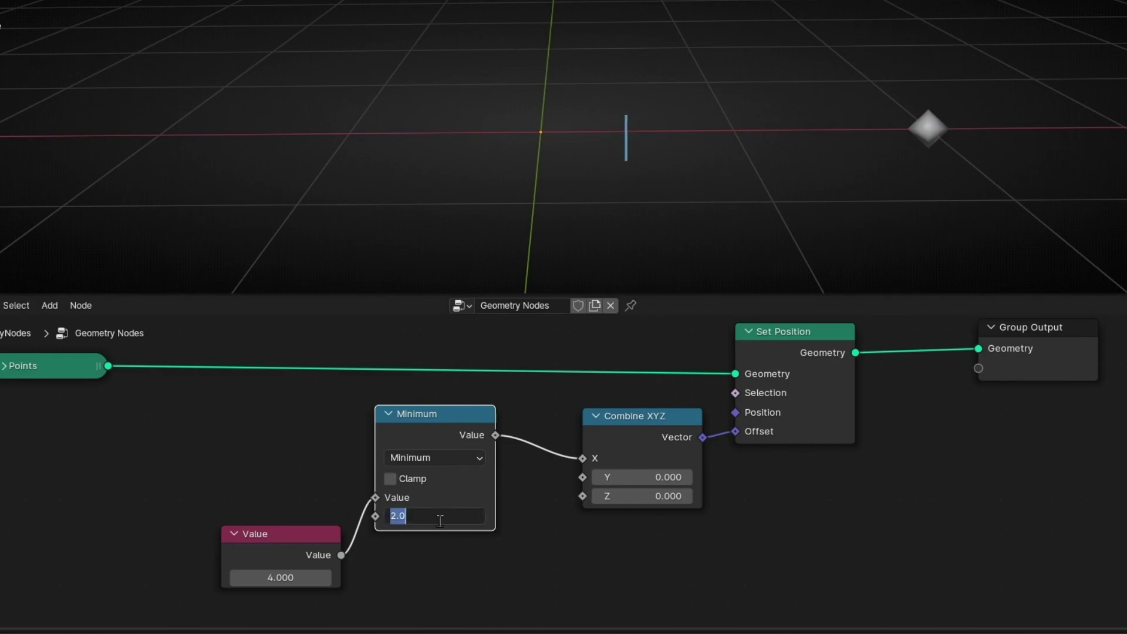
pyautogui.write('0.5')
pyautogui.press('Return')
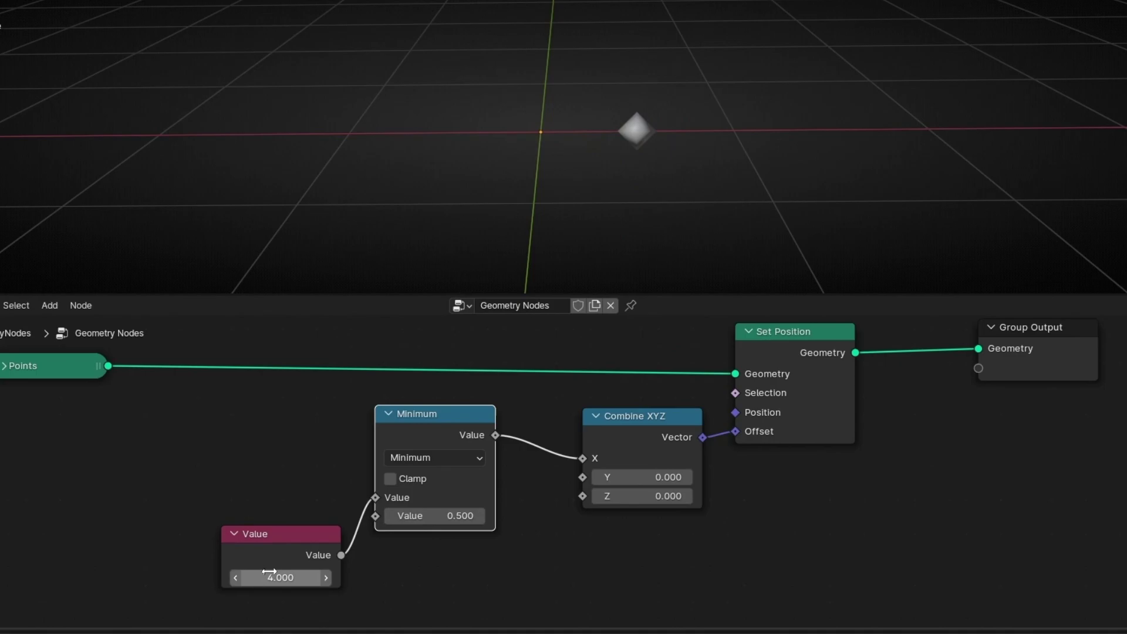
pyautogui.moveTo(285, 574); pyautogui.dragTo(443, 532)
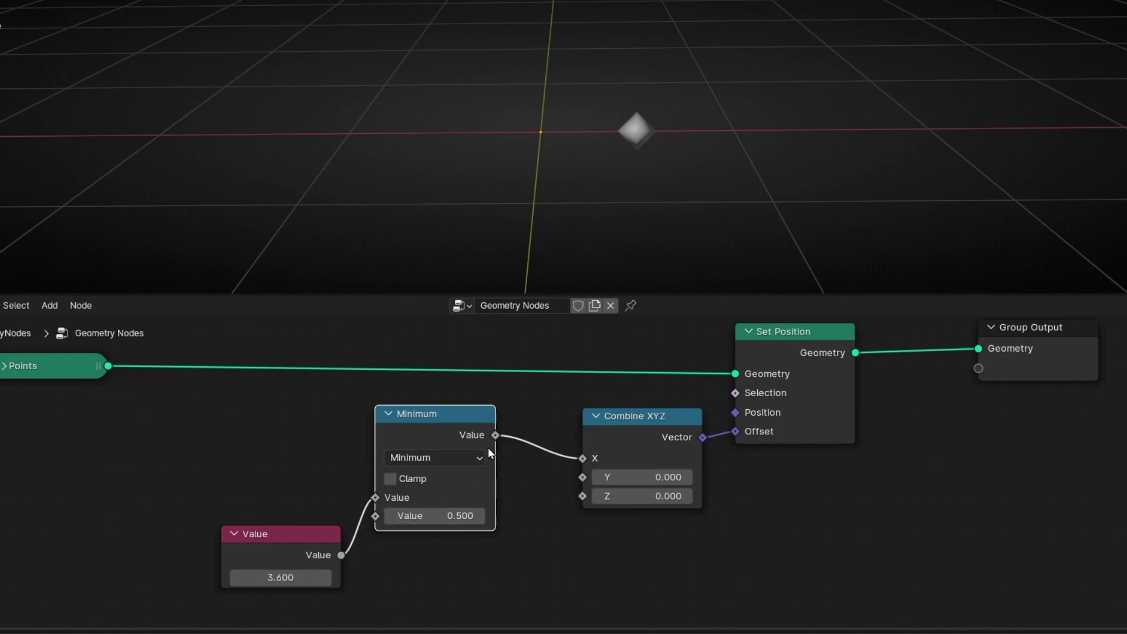
pyautogui.moveTo(254, 551); pyautogui.dragTo(416, 562)
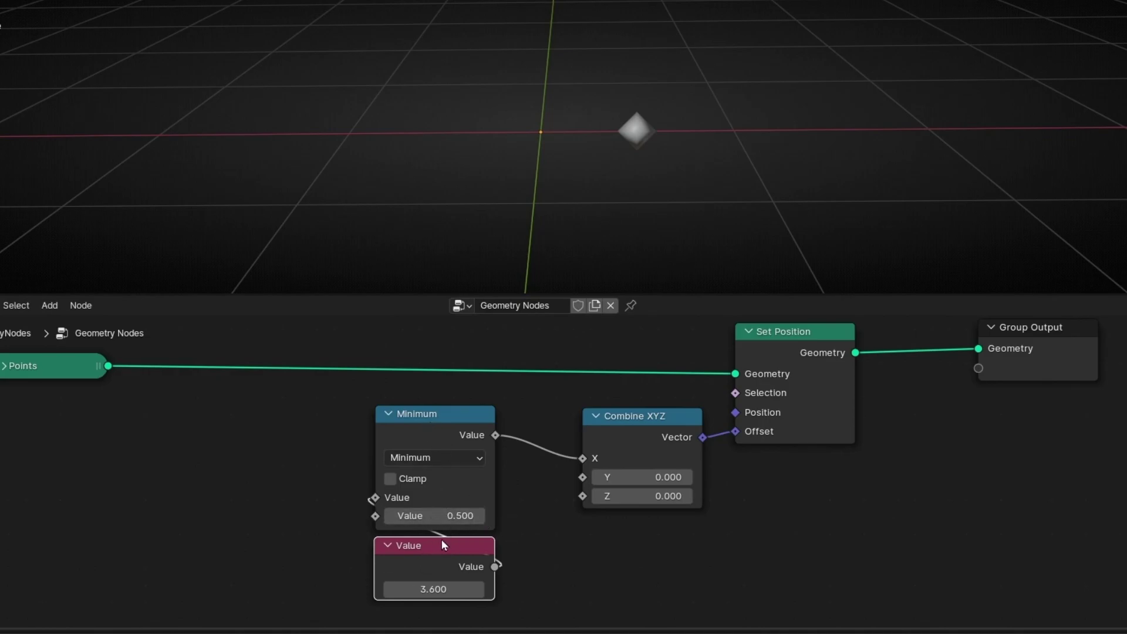
# Step: Move the Value node back before Minimum and test the limit by varying its value between -1.8 and 5.8
pyautogui.moveTo(442, 540); pyautogui.dragTo(215, 453)
pyautogui.click(208, 502)
pyautogui.write('6')
pyautogui.press('Return')
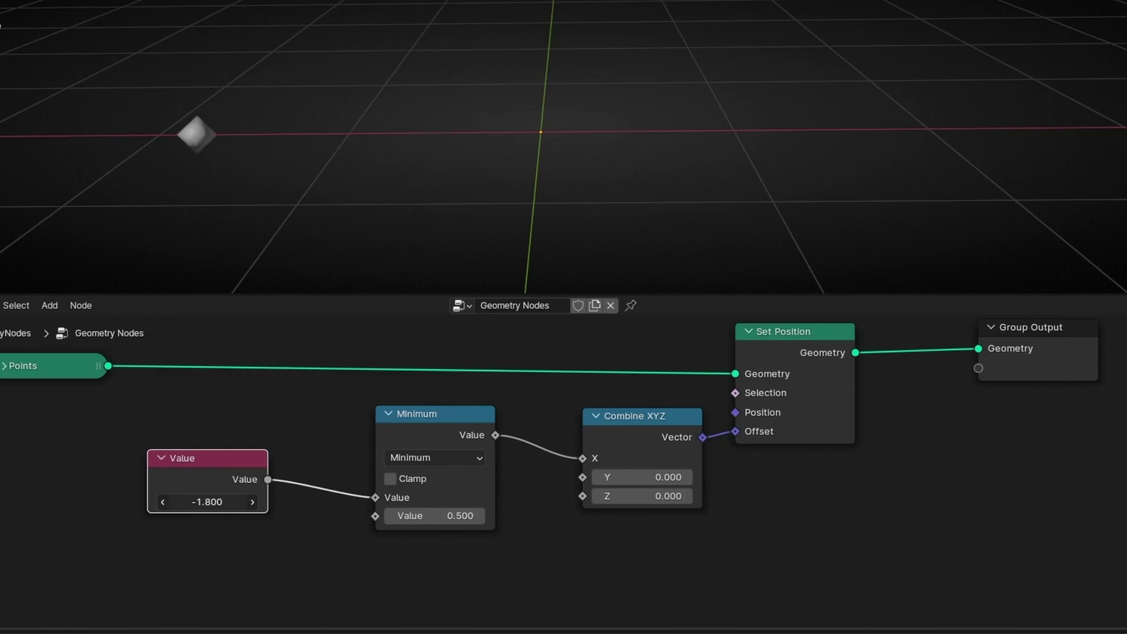
pyautogui.moveTo(208, 502)
pyautogui.mouseDown()
pyautogui.moveTo(193, 502)
pyautogui.moveTo(229, 502)
pyautogui.mouseUp()
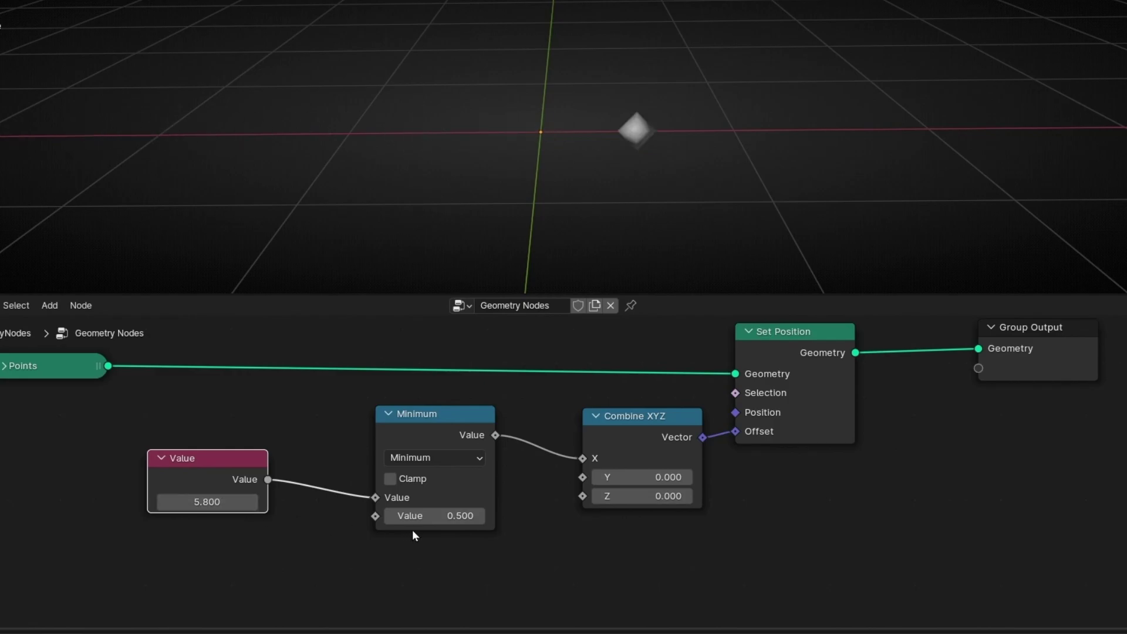
# Step: Set the Minimum node's second value to 2
pyautogui.click(423, 519)
pyautogui.write('2')
pyautogui.press('Return')
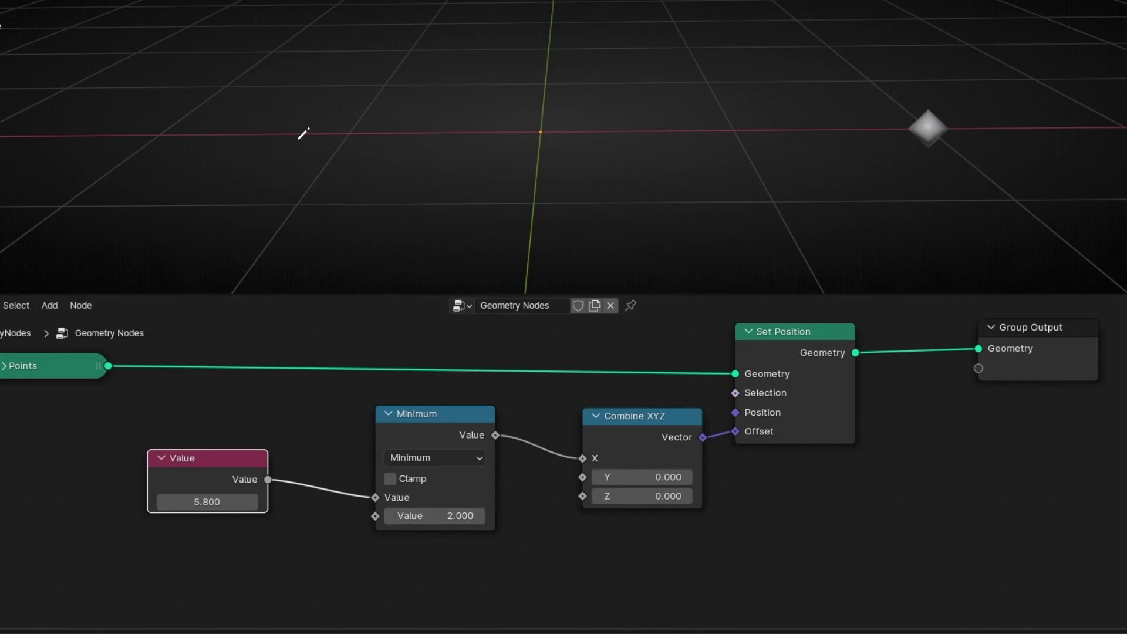
# Step: Annotate the lower bound on the X axis with a vertical mark and "-2", and lower the Value node to -1.9, moving it farther from Minimum
pyautogui.moveTo(155, 121); pyautogui.dragTo(155, 160)
pyautogui.moveTo(96, 71); pyautogui.dragTo(192, 82)
pyautogui.moveTo(207, 502); pyautogui.dragTo(245, 481)
pyautogui.moveTo(168, 465); pyautogui.dragTo(110, 471)
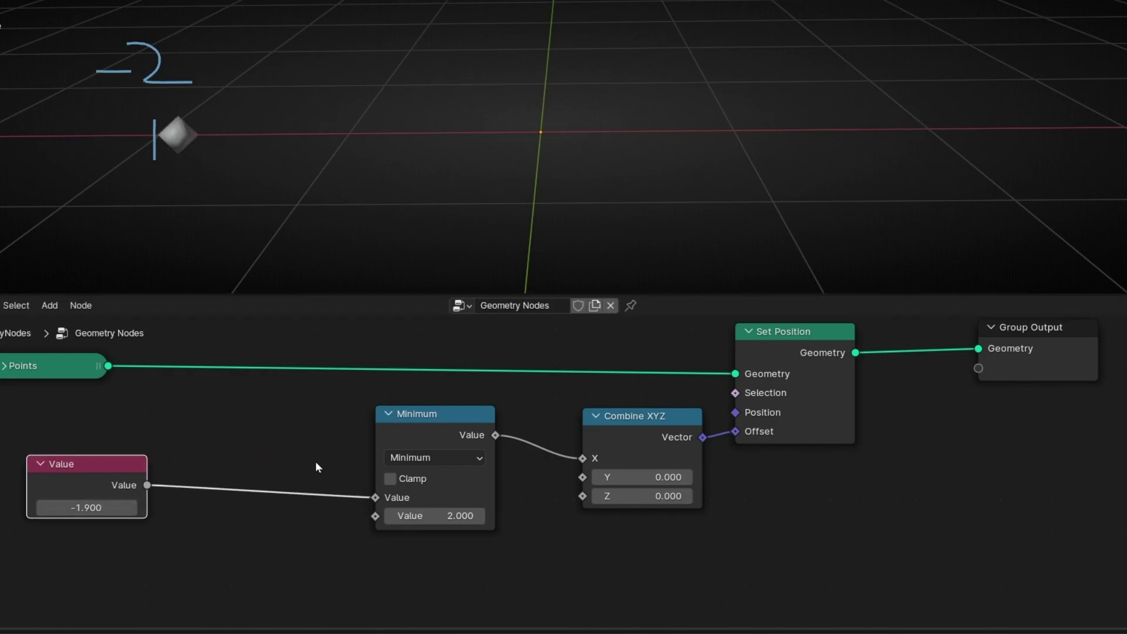
# Step: Insert a duplicate of the Minimum node between Value and Minimum, set to Maximum with a second value of -2
pyautogui.moveTo(407, 433); pyautogui.dragTo(439, 430)
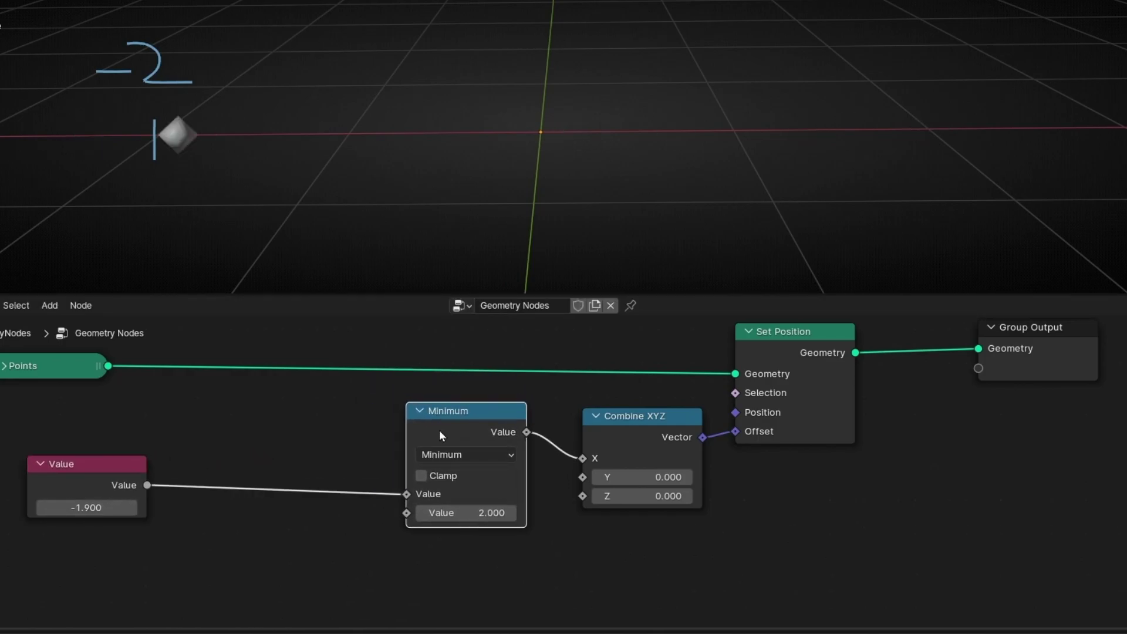
pyautogui.hotkey('shift', 'd')
pyautogui.click(290, 433)
pyautogui.click(324, 468)
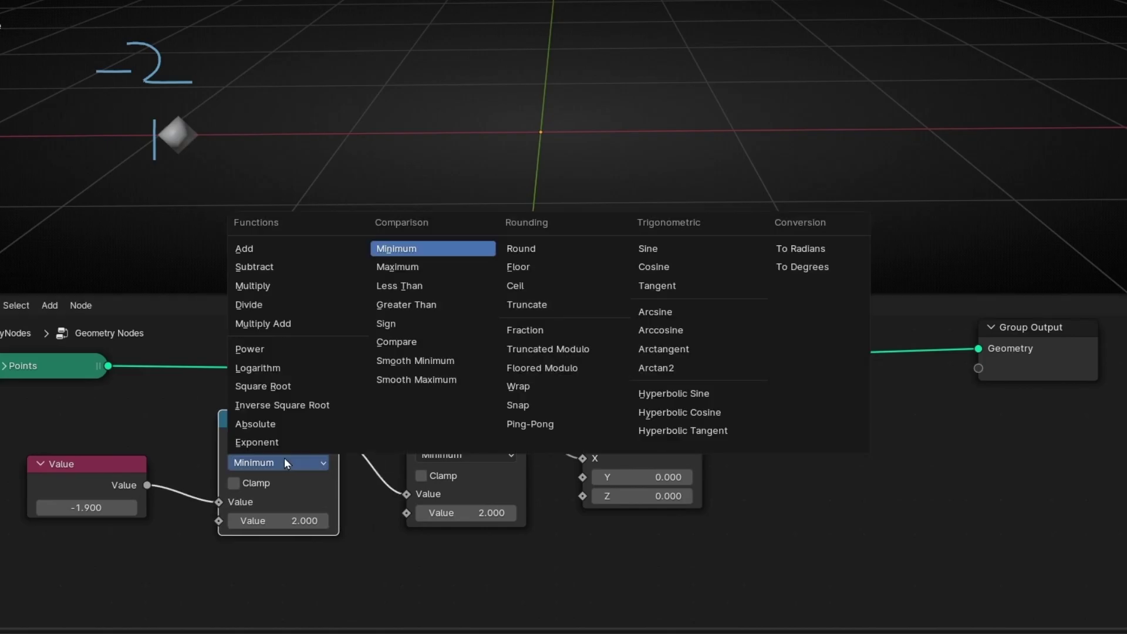
pyautogui.click(433, 271)
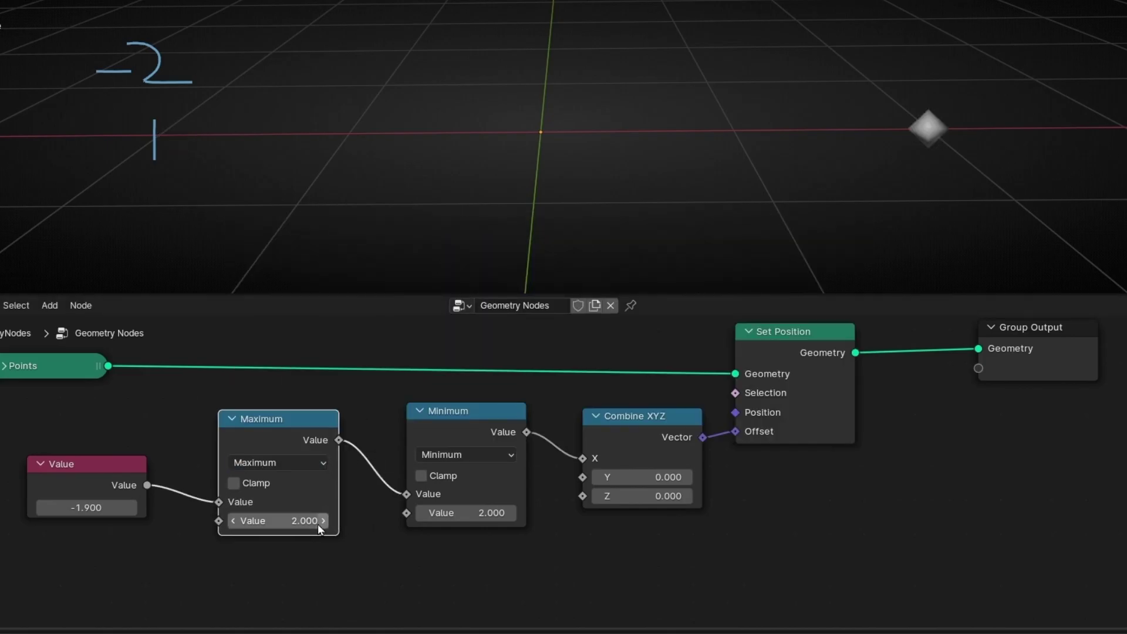
pyautogui.click(300, 523)
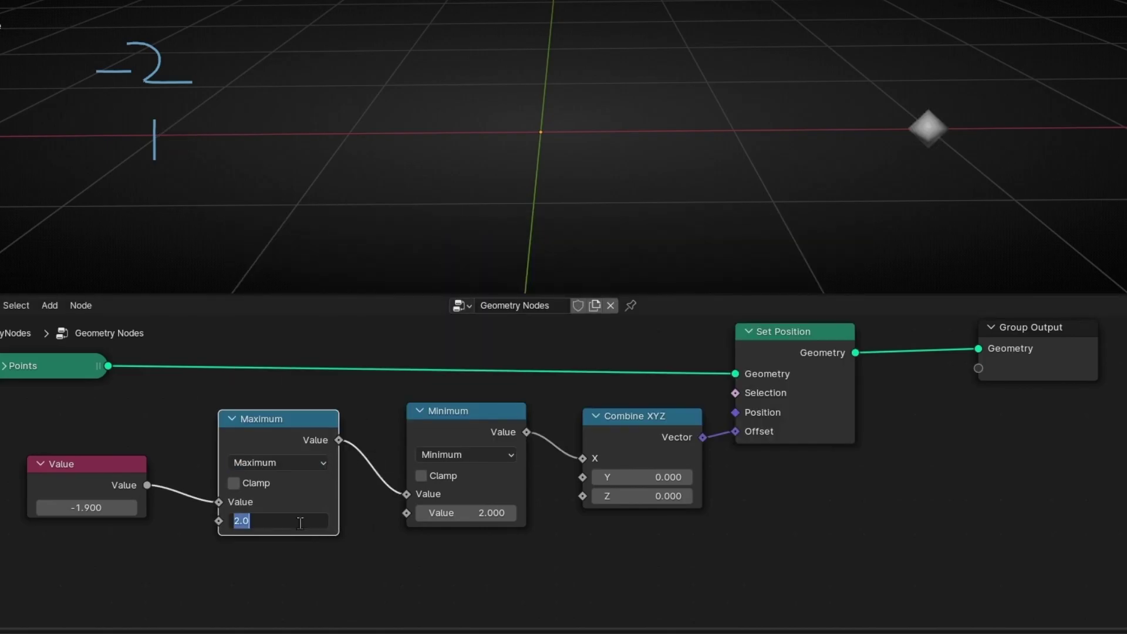
pyautogui.write('-2')
pyautogui.press('Return')
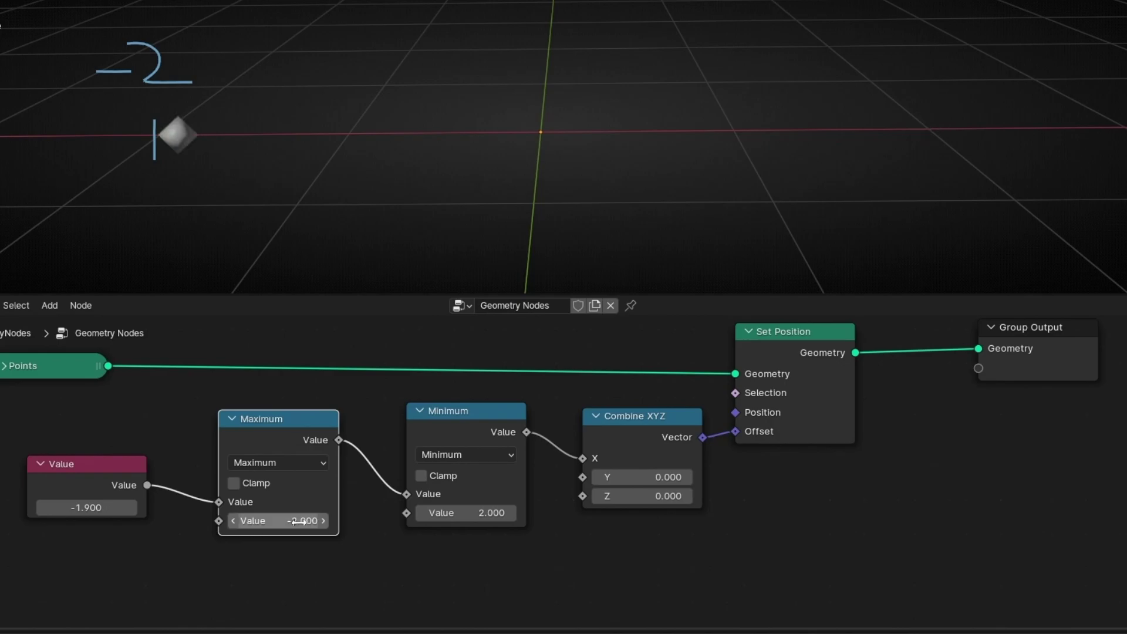
# Step: Test the Maximum limit by varying the Value node from 0.1 down to -11.9, and annotate the movement with an arrow towards negative X
pyautogui.moveTo(133, 503); pyautogui.dragTo(224, 503)
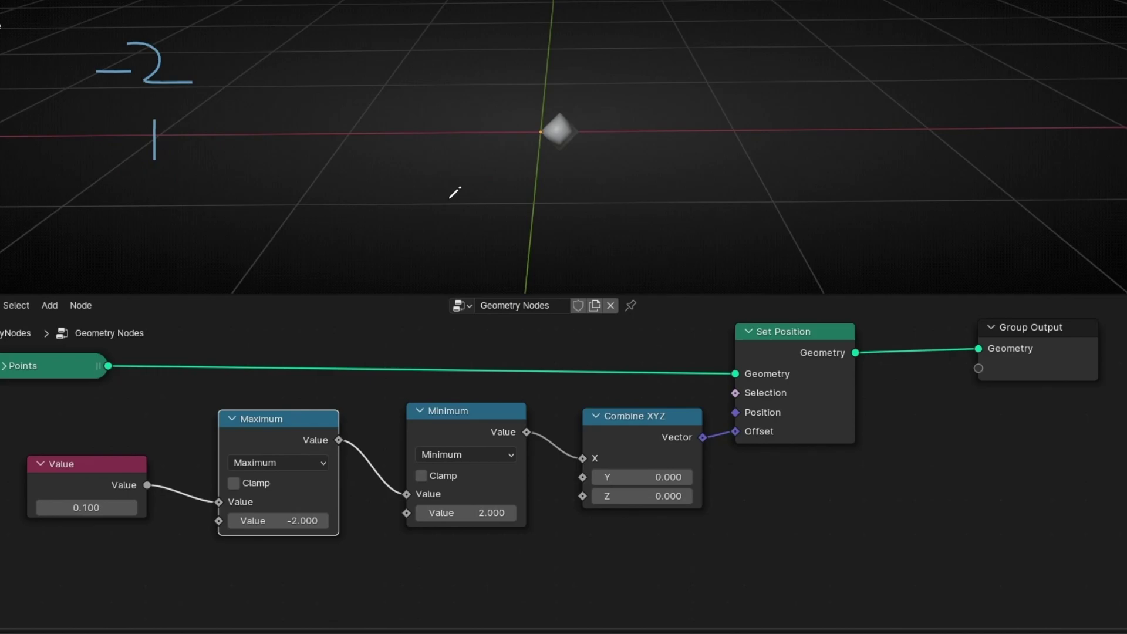
pyautogui.moveTo(449, 199)
pyautogui.mouseDown()
pyautogui.moveTo(27, 201)
pyautogui.moveTo(42, 218)
pyautogui.mouseUp()
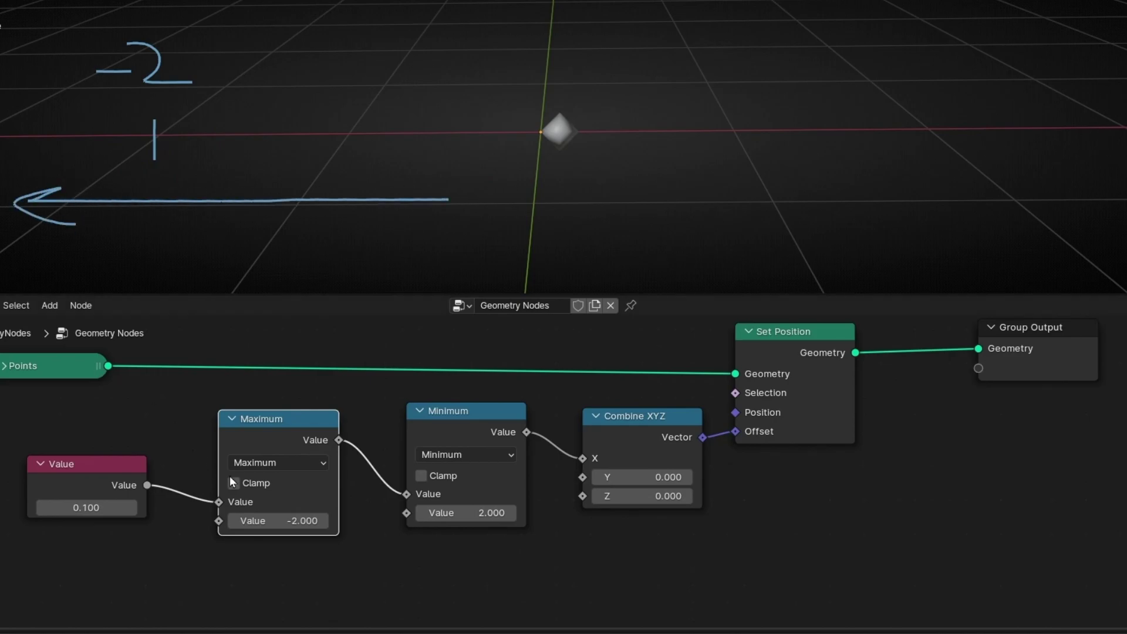
pyautogui.moveTo(95, 509); pyautogui.dragTo(11, 509)
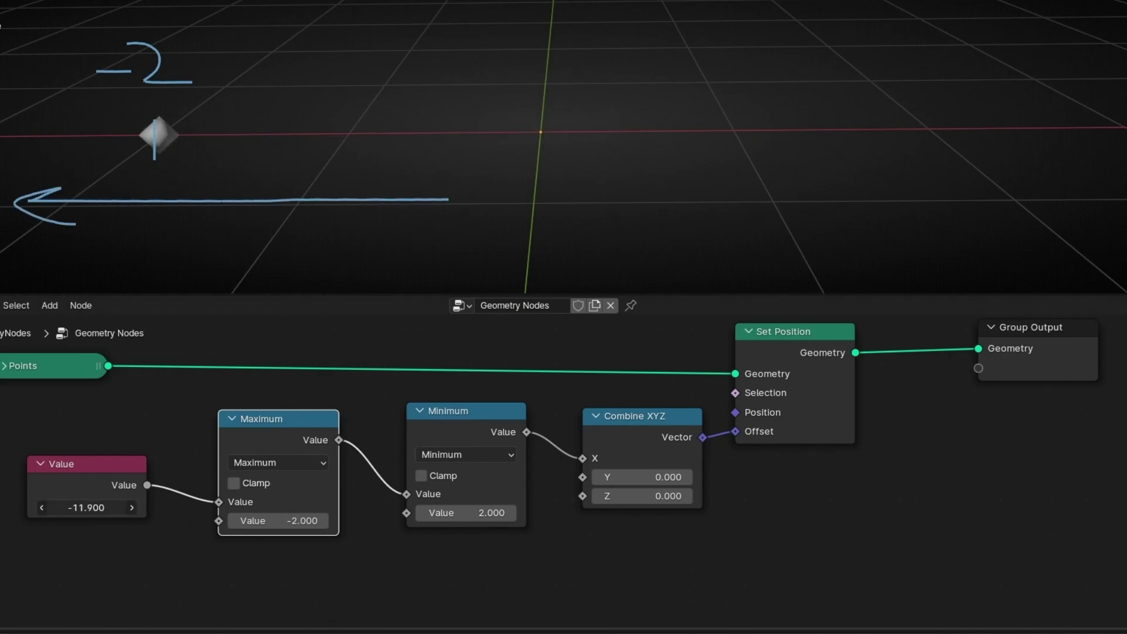
pyautogui.moveTo(86, 507); pyautogui.dragTo(179, 509)
# Step: Place the Value node directly beneath Maximum and shift Maximum slightly towards Minimum
pyautogui.moveTo(104, 476); pyautogui.dragTo(285, 563)
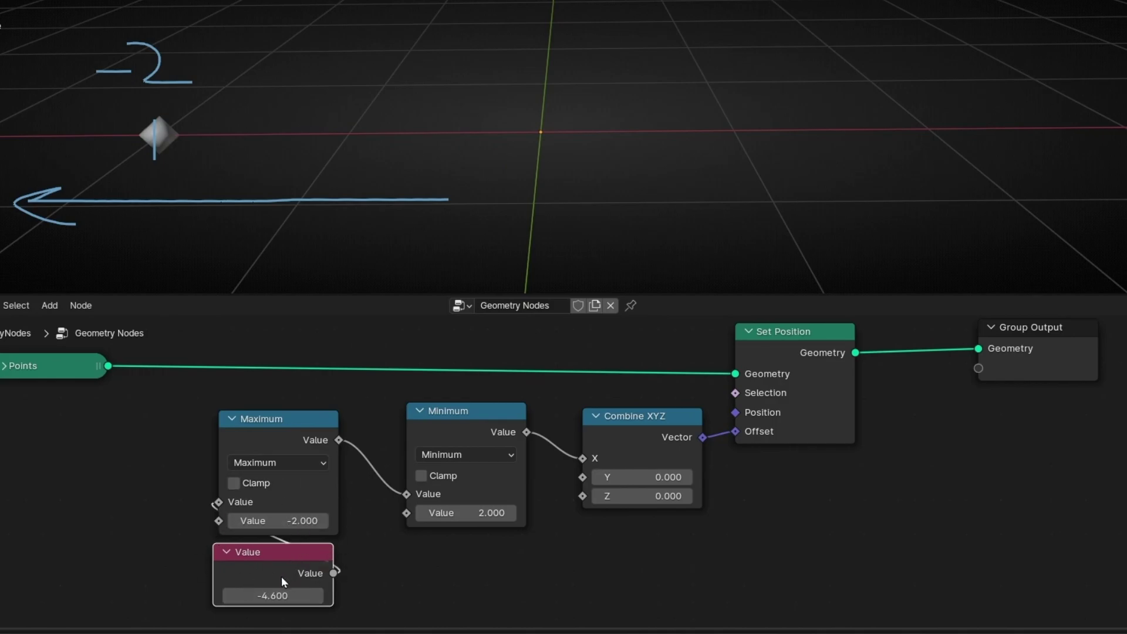
pyautogui.moveTo(269, 431)
pyautogui.mouseDown()
pyautogui.moveTo(294, 439)
pyautogui.moveTo(284, 428)
pyautogui.mouseUp()
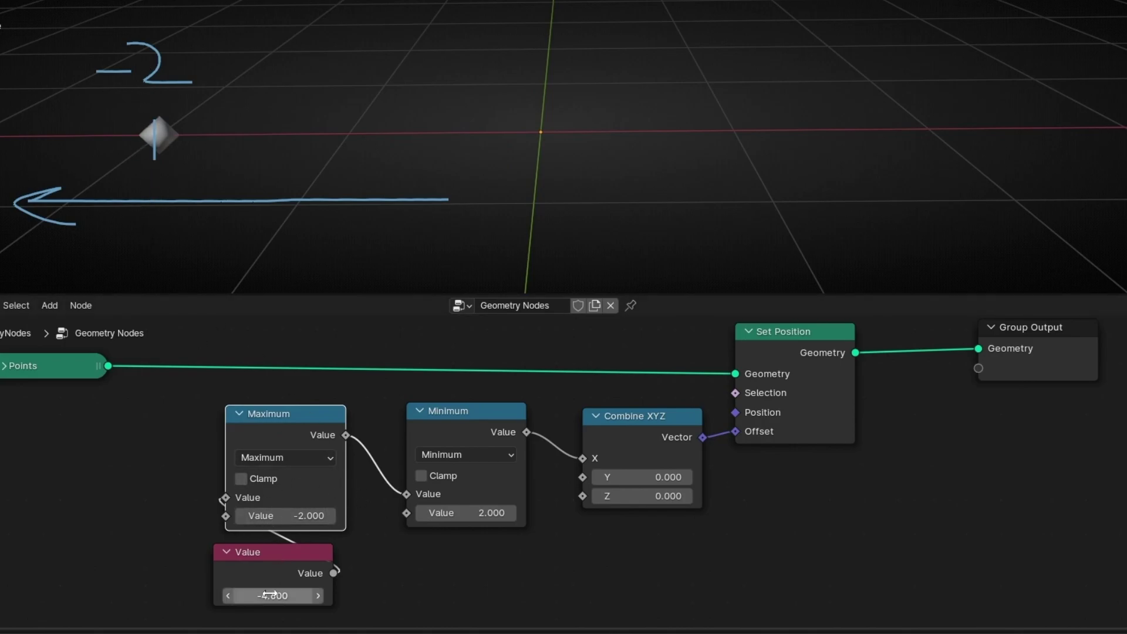
pyautogui.click(443, 431)
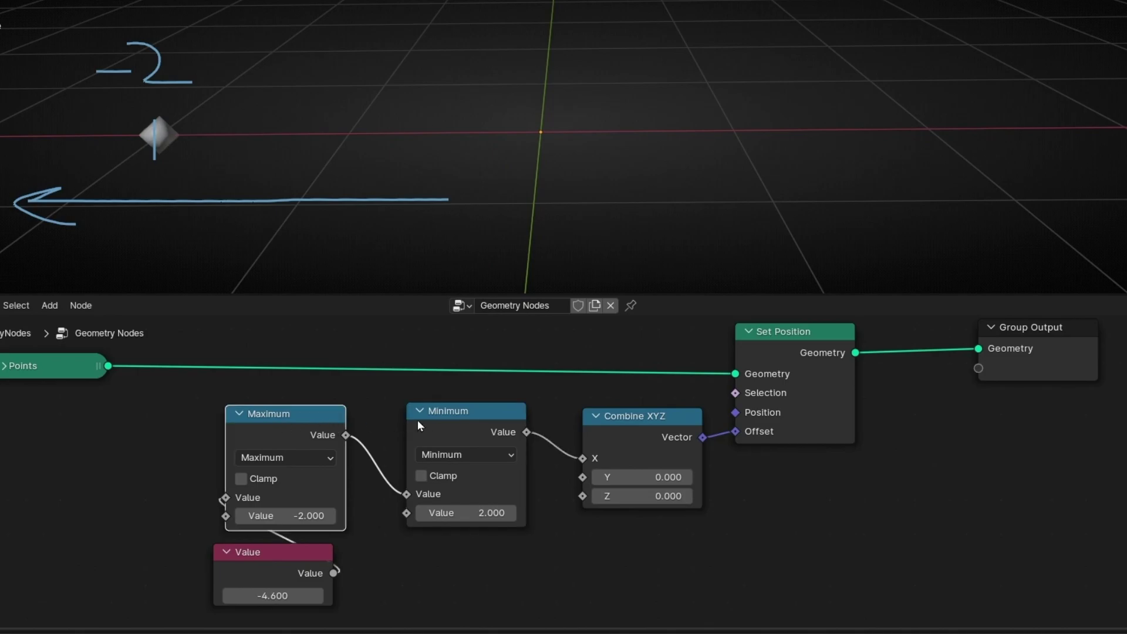
# Step: Replace the annotations with marks at both bounds, and move the Value node back before Maximum with its value at -0.1
pyautogui.moveTo(188, 236)
pyautogui.keyDown('ctrl'); pyautogui.mouseDown()
pyautogui.moveTo(70, 197)
pyautogui.moveTo(234, 43)
pyautogui.moveTo(145, 158)
pyautogui.moveTo(151, 166)
pyautogui.mouseUp(); pyautogui.keyUp('ctrl')
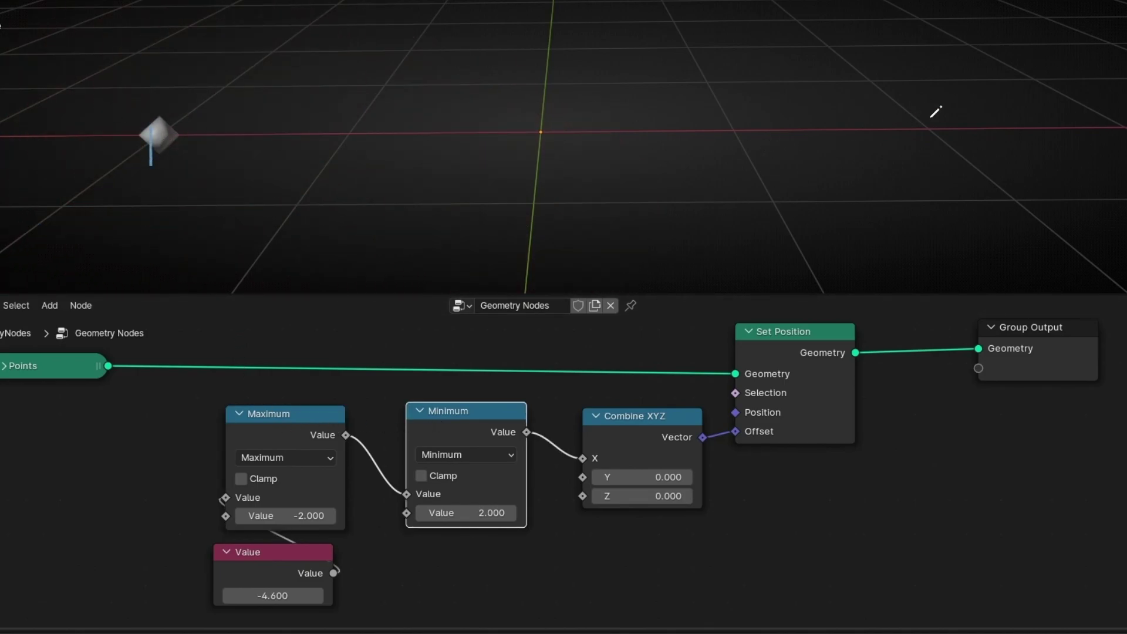
pyautogui.moveTo(271, 551); pyautogui.dragTo(48, 450)
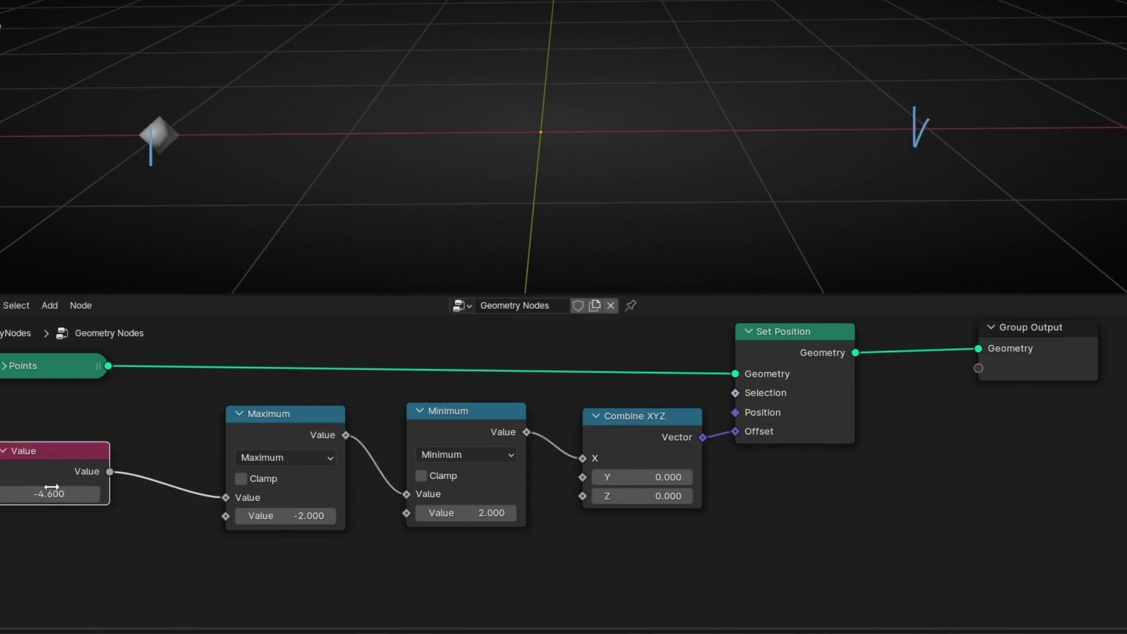
pyautogui.moveTo(50, 492)
pyautogui.mouseDown()
pyautogui.moveTo(235, 492)
pyautogui.moveTo(33, 492)
pyautogui.moveTo(294, 492)
pyautogui.moveTo(3, 493)
pyautogui.moveTo(280, 492)
pyautogui.moveTo(3, 492)
pyautogui.moveTo(76, 494)
pyautogui.moveTo(64, 494)
pyautogui.mouseUp()
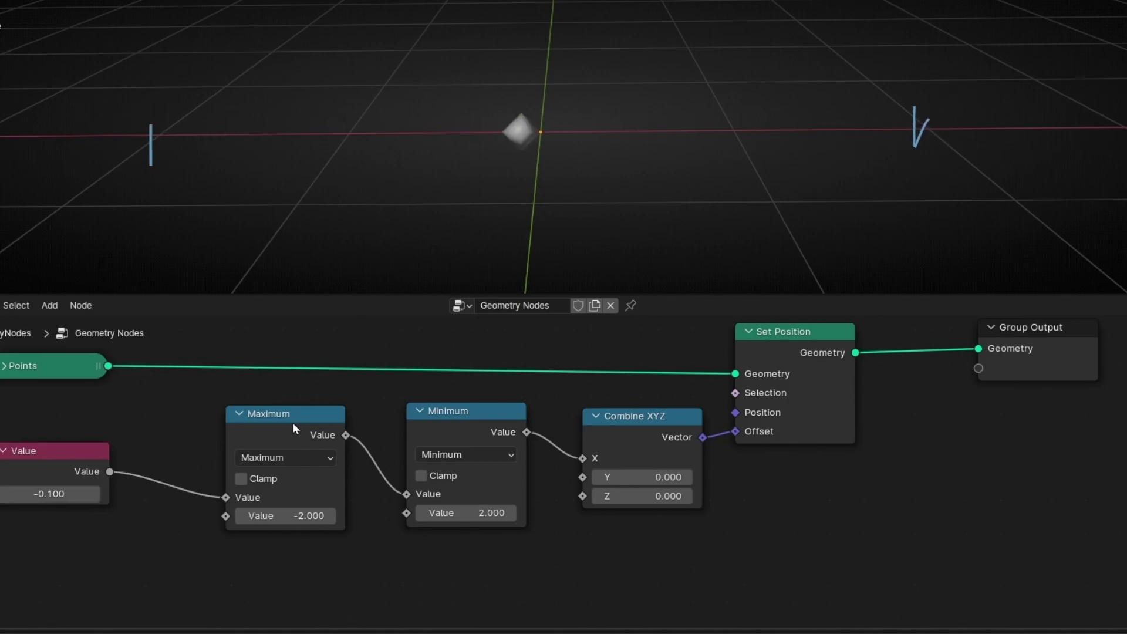
# Step: Try the reversed order by moving Maximum between Minimum and Combine XYZ, and raise the Value node to 1
pyautogui.keyDown('alt'); pyautogui.moveTo(270, 415); pyautogui.dragTo(582, 401); pyautogui.keyUp('alt')
pyautogui.moveTo(447, 431); pyautogui.dragTo(369, 430)
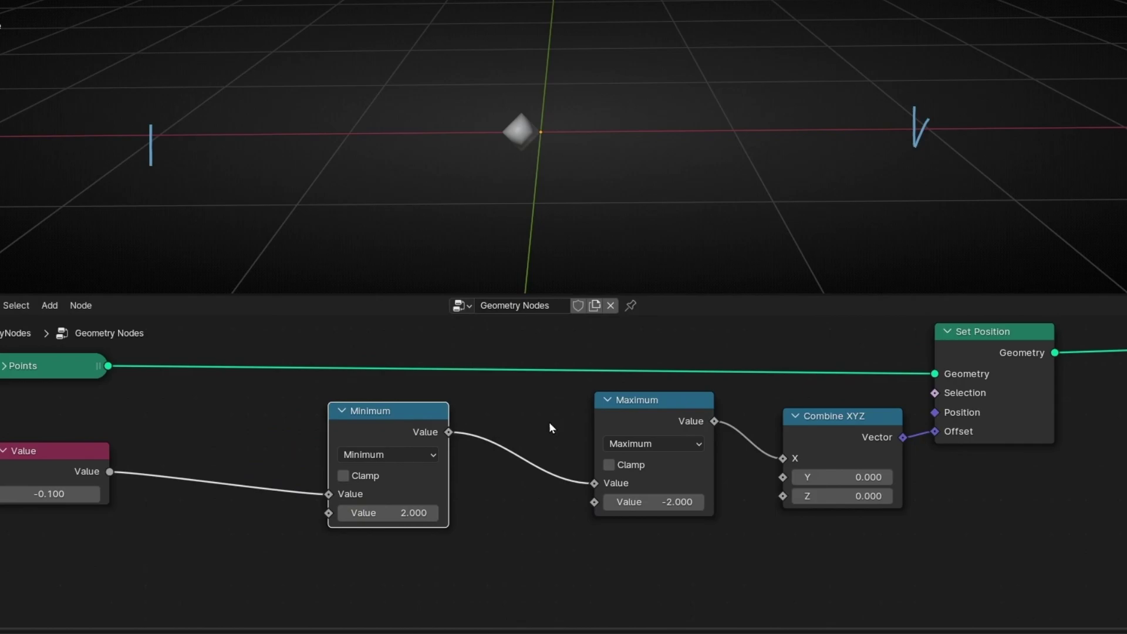
pyautogui.moveTo(632, 406); pyautogui.dragTo(580, 417)
pyautogui.moveTo(43, 498)
pyautogui.mouseDown()
pyautogui.moveTo(88, 498)
pyautogui.moveTo(51, 498)
pyautogui.mouseUp()
# Step: Move the Maximum node back between Value and Minimum, and line up the two math nodes side by side
pyautogui.keyDown('alt'); pyautogui.moveTo(555, 429); pyautogui.dragTo(189, 464); pyautogui.keyUp('alt')
pyautogui.moveTo(393, 432); pyautogui.dragTo(411, 464)
pyautogui.moveTo(248, 459); pyautogui.dragTo(283, 459)
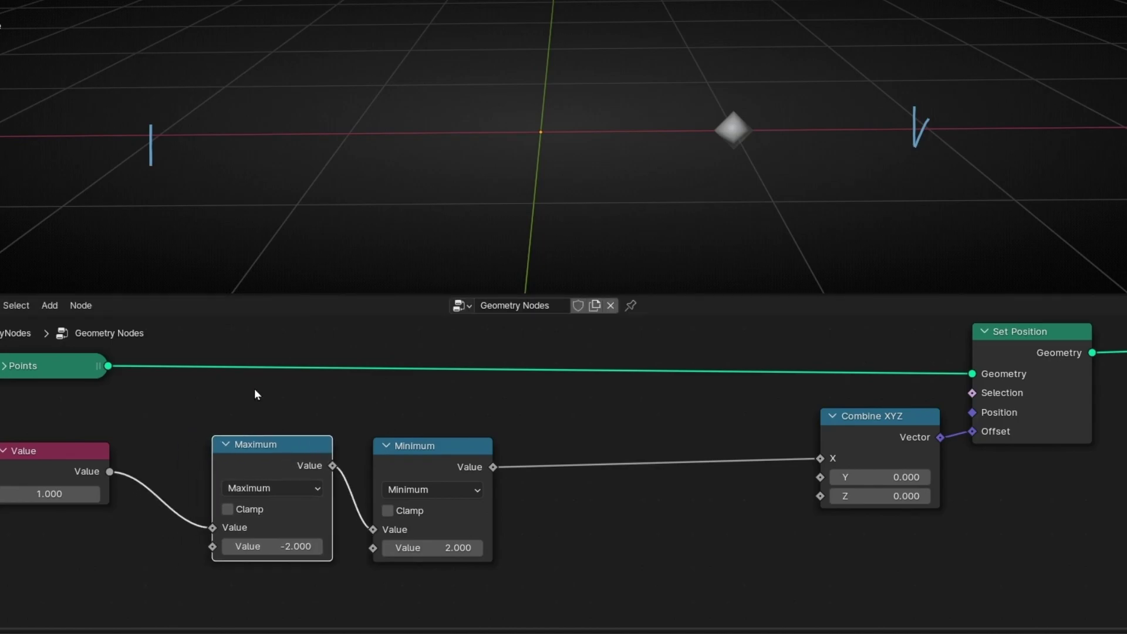
# Step: Enclose Maximum and Minimum in a frame labelled "Range", and move the frame and the Value node closer to Combine XYZ
pyautogui.moveTo(254, 392); pyautogui.dragTo(473, 580)
pyautogui.hotkey('ctrl', 'j')
pyautogui.press('F2')
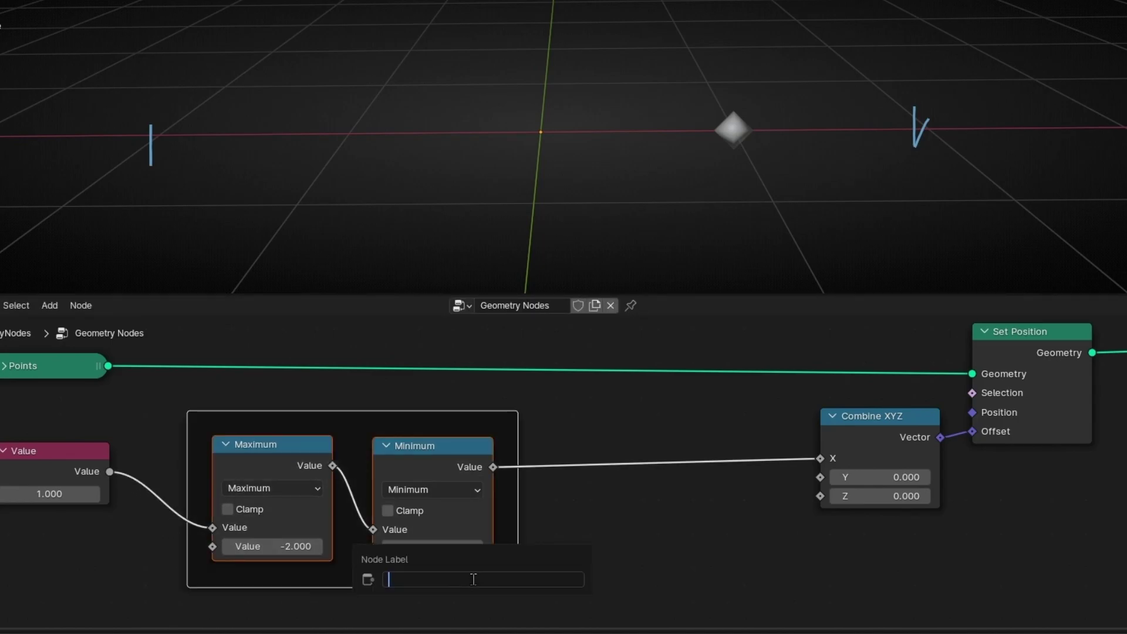
pyautogui.press('Return')
pyautogui.moveTo(474, 579); pyautogui.dragTo(619, 575)
pyautogui.moveTo(77, 455); pyautogui.dragTo(235, 457)
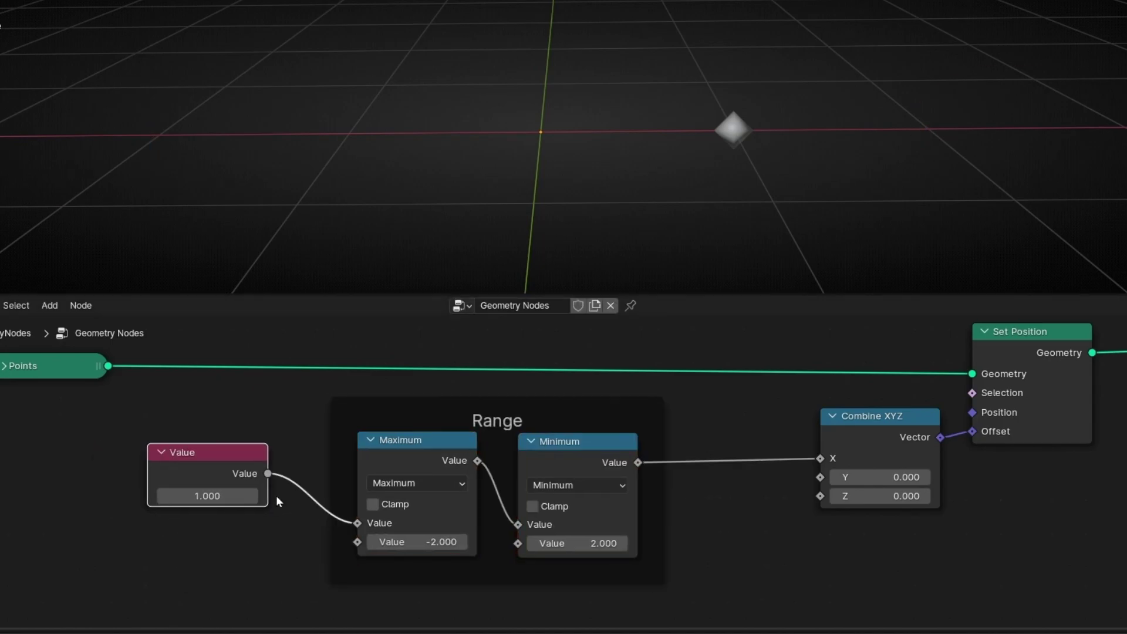
# Step: Lower the Value node to -0.3 and set the Maximum node's second value to -0.5
pyautogui.moveTo(220, 497); pyautogui.dragTo(196, 496)
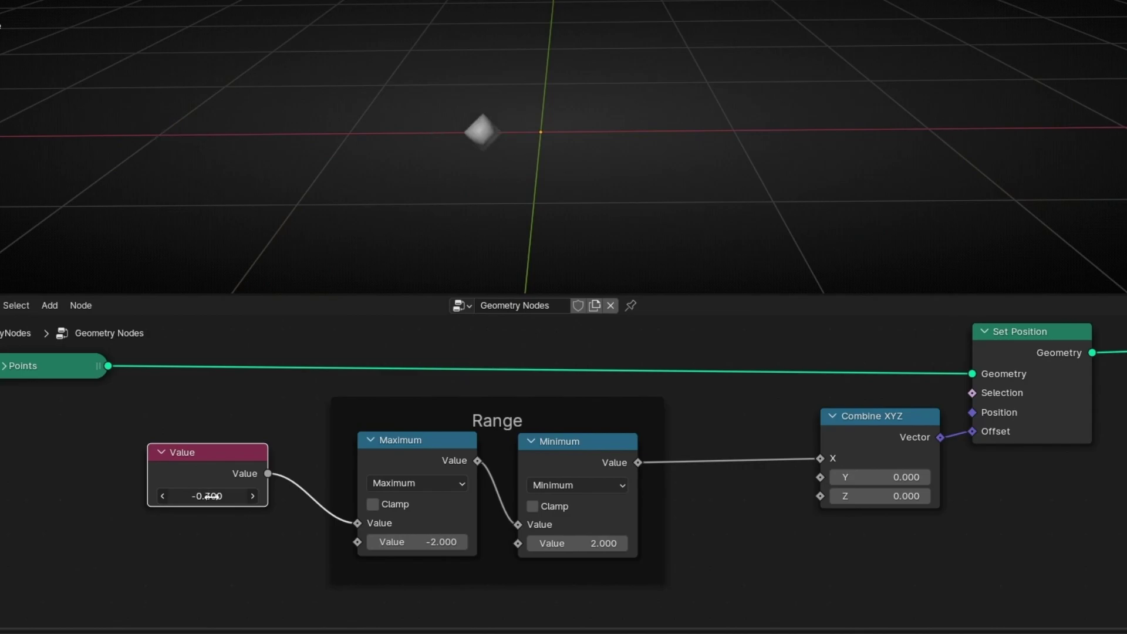
pyautogui.click(422, 537)
pyautogui.write('-')
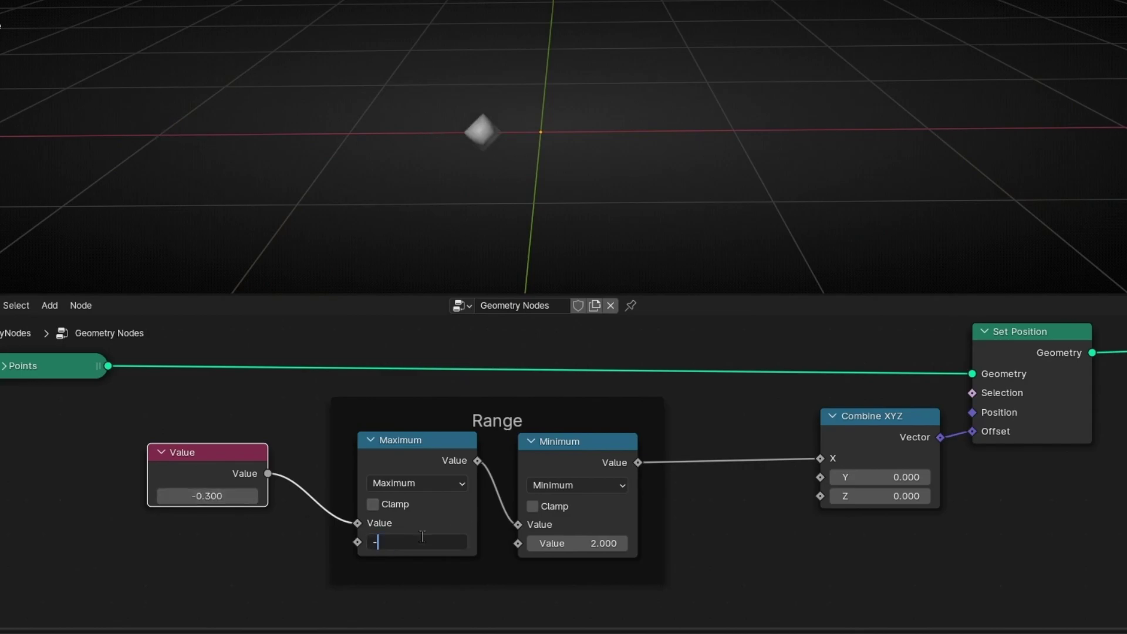
pyautogui.write('0.5')
pyautogui.press('Return')
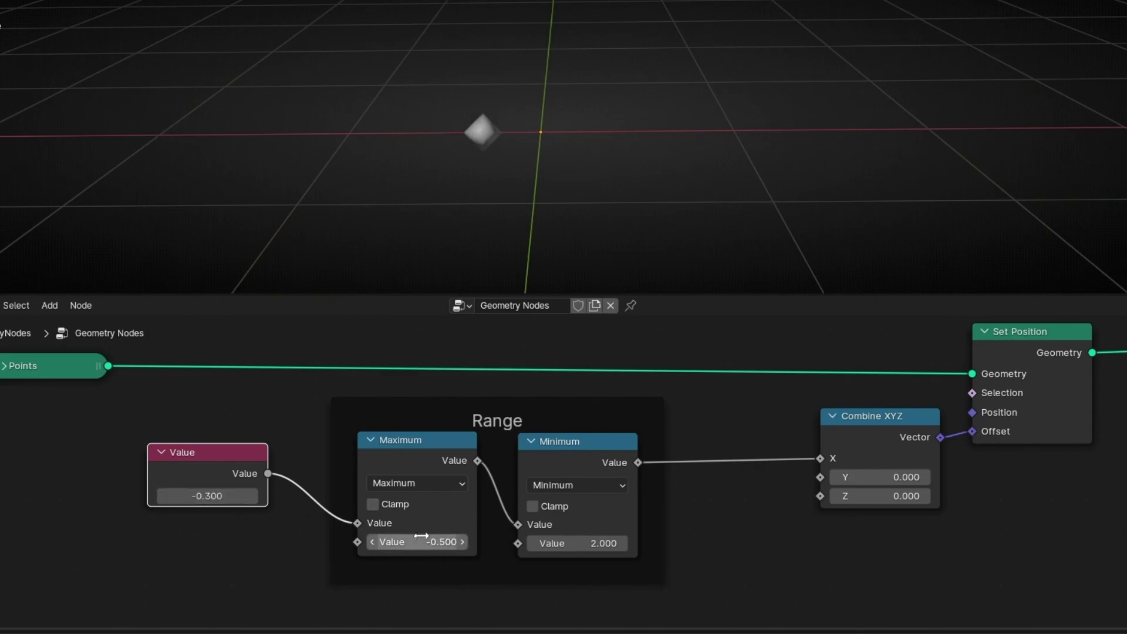
# Step: Set the Minimum node's second value to 0.5, raise the Value node to 2.2 as a test, and shift it away from the Range frame
pyautogui.click(556, 542)
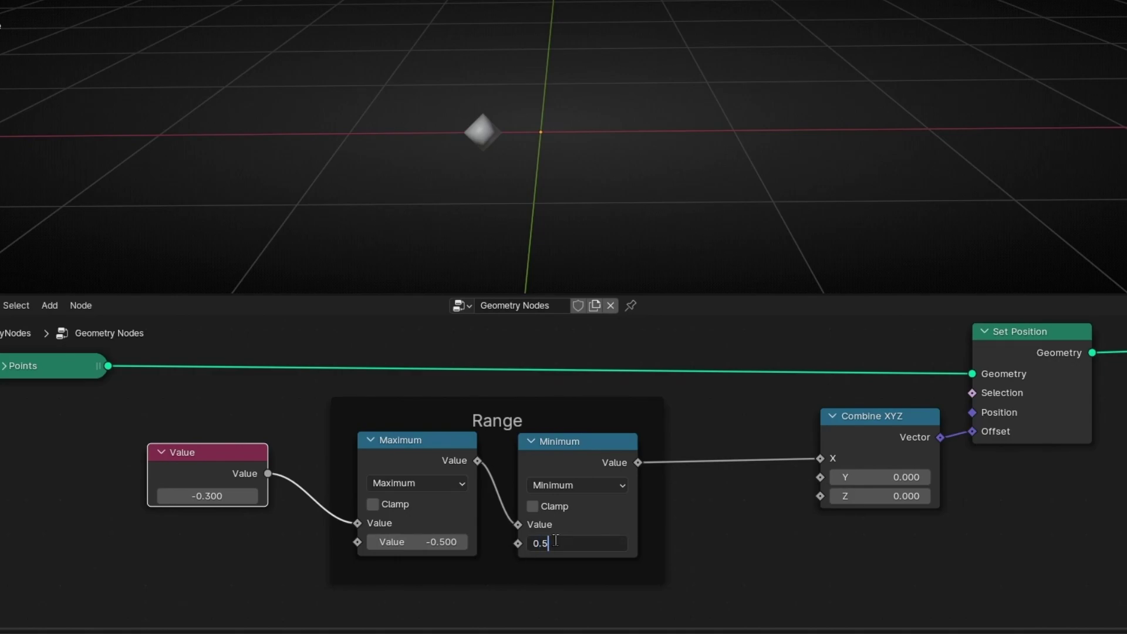
pyautogui.press('Return')
pyautogui.moveTo(207, 497)
pyautogui.mouseDown()
pyautogui.moveTo(246, 497)
pyautogui.moveTo(147, 496)
pyautogui.moveTo(293, 496)
pyautogui.moveTo(118, 496)
pyautogui.moveTo(230, 497)
pyautogui.moveTo(217, 497)
pyautogui.mouseUp()
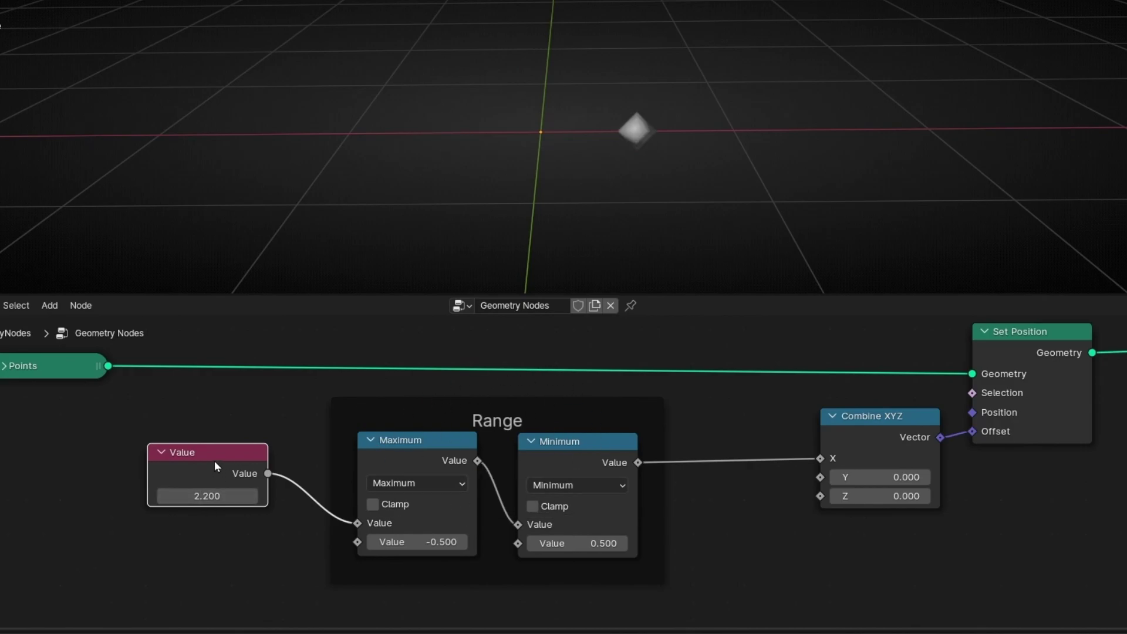
pyautogui.moveTo(216, 466); pyautogui.dragTo(191, 466)
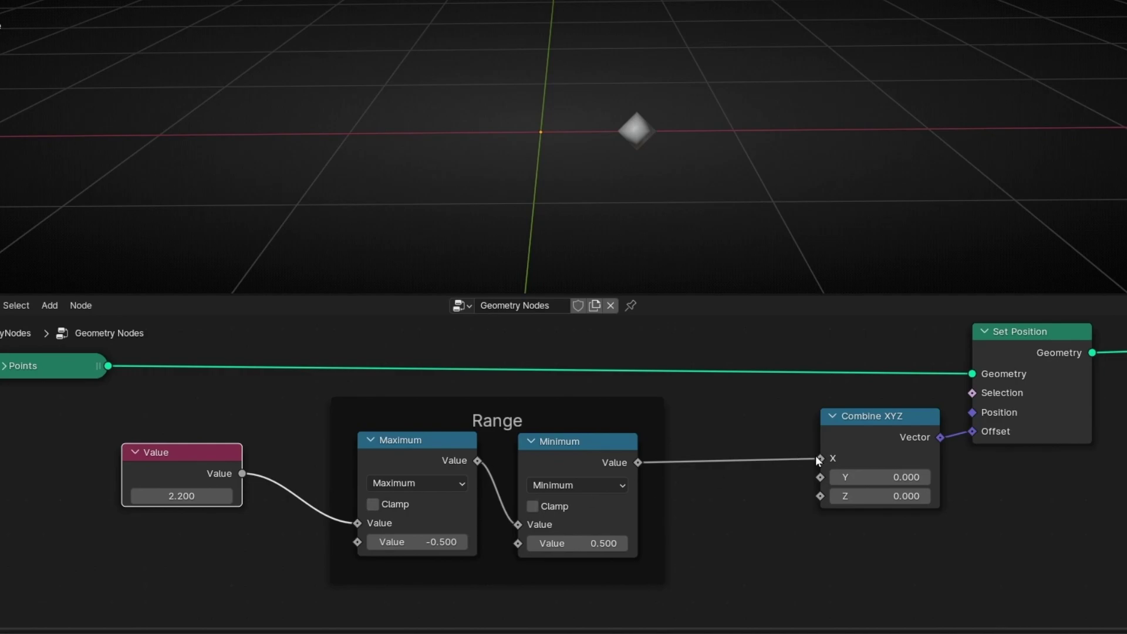
# Step: Reconnect the Minimum output to Combine XYZ's Y input, and set the range limits to -2 on Maximum and 2 on Minimum
pyautogui.moveTo(820, 459)
pyautogui.mouseDown()
pyautogui.moveTo(727, 456)
pyautogui.moveTo(817, 477)
pyautogui.mouseUp()
pyautogui.moveTo(658, 282); pyautogui.dragTo(693, 187, button='middle')
pyautogui.click(437, 542)
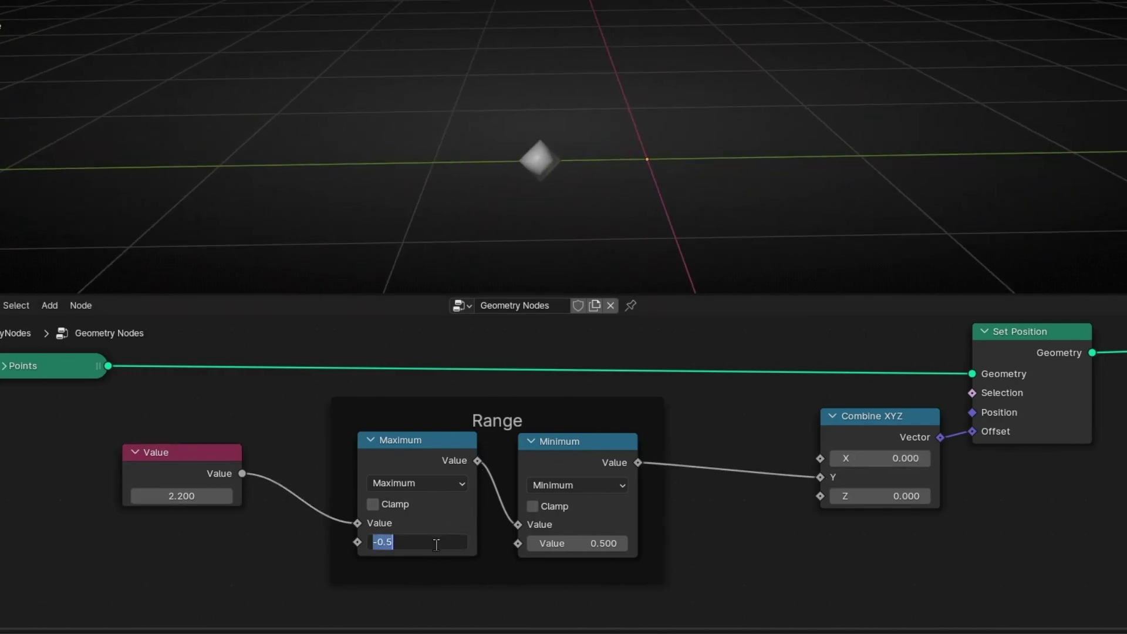
pyautogui.write('-2')
pyautogui.press('Return')
pyautogui.click(567, 544)
pyautogui.write('2')
pyautogui.press('Return')
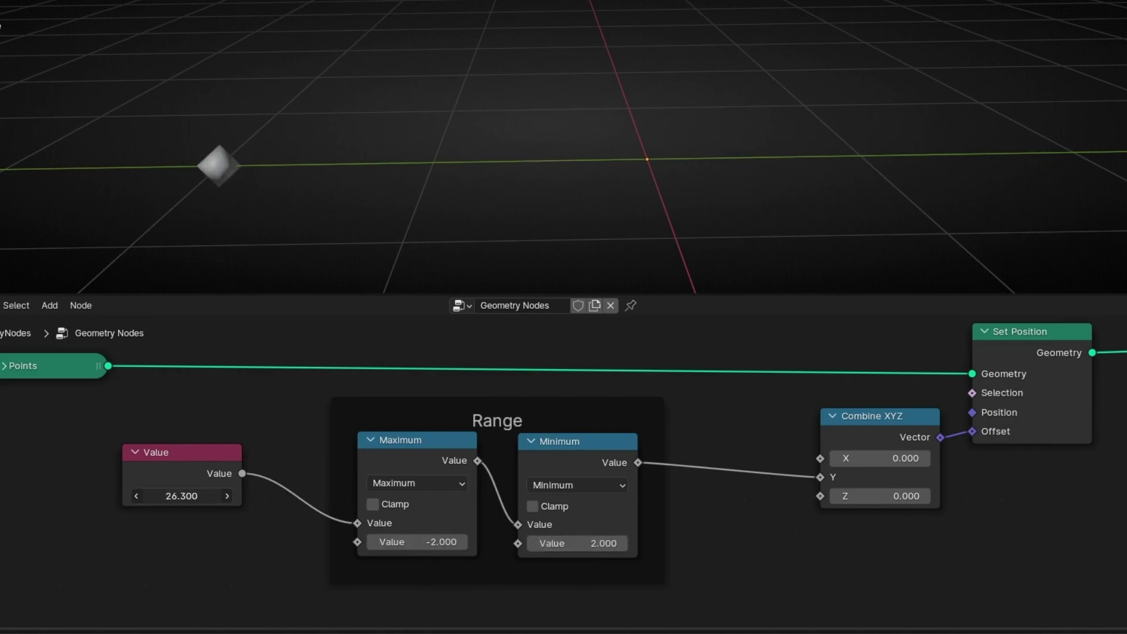
# Step: Set the Value node to 1, switch the Minimum link to Combine XYZ's Z input, and lower the Value node to -2.4
pyautogui.moveTo(182, 496)
pyautogui.mouseDown()
pyautogui.moveTo(122, 496)
pyautogui.moveTo(209, 496)
pyautogui.moveTo(160, 496)
pyautogui.moveTo(176, 496)
pyautogui.mouseUp()
pyautogui.scroll(-3, 599, 161)
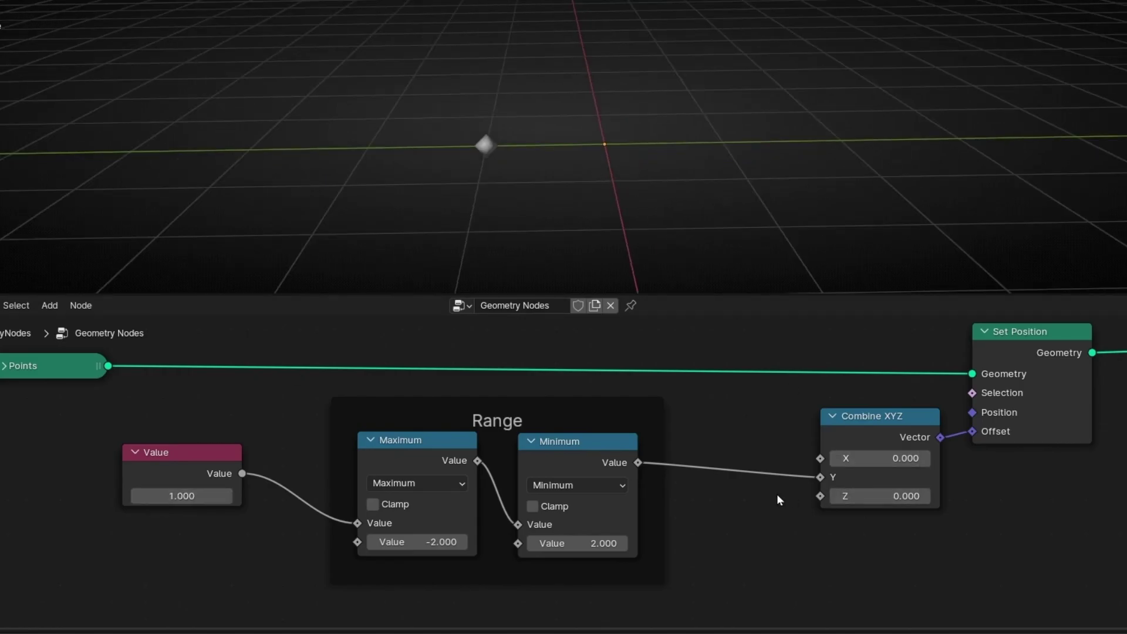
pyautogui.moveTo(812, 477)
pyautogui.mouseDown()
pyautogui.moveTo(745, 488)
pyautogui.moveTo(821, 496)
pyautogui.mouseUp()
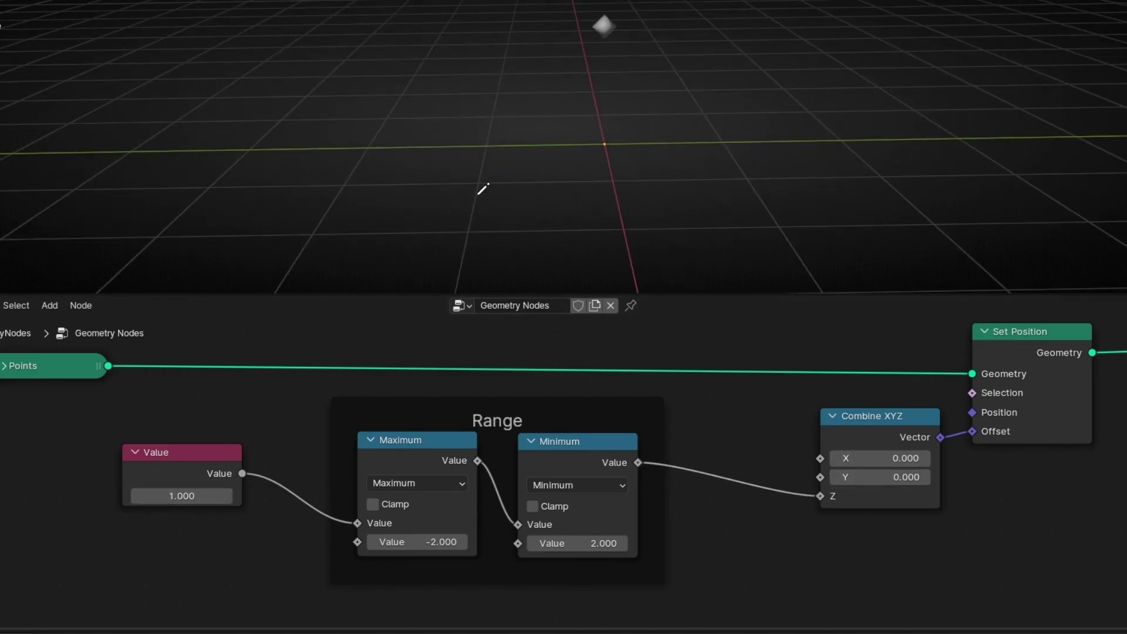
pyautogui.moveTo(478, 189); pyautogui.dragTo(599, 212, button='middle')
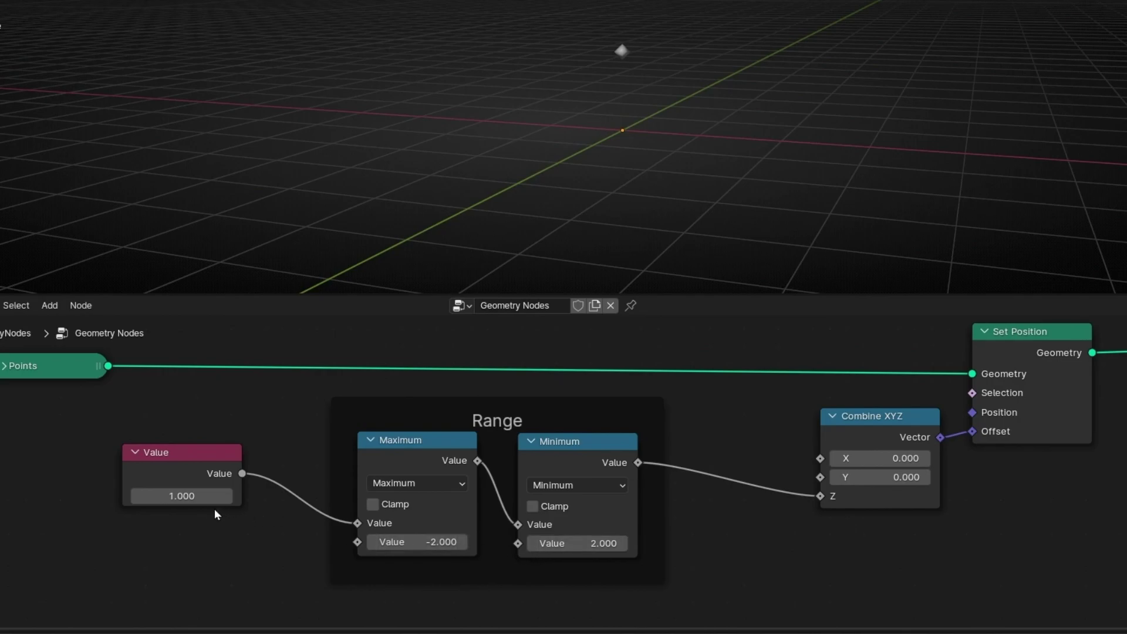
pyautogui.moveTo(214, 496); pyautogui.dragTo(187, 496)
# Step: Place the Value node beneath the Range frame and set it to -0.6
pyautogui.moveTo(178, 458); pyautogui.dragTo(505, 575)
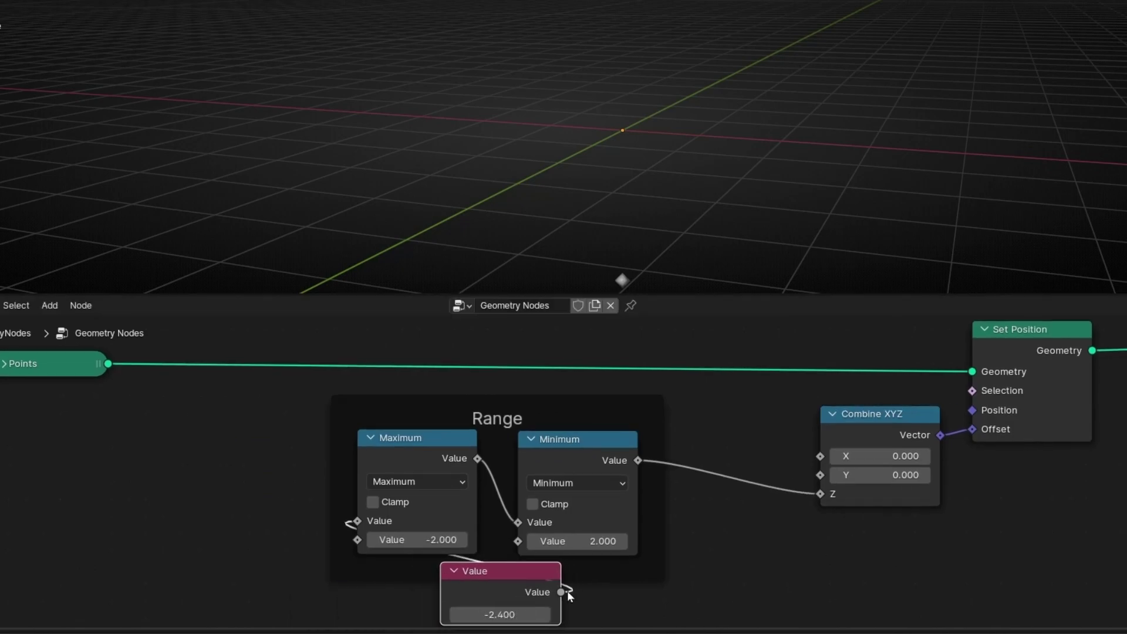
pyautogui.moveTo(646, 595); pyautogui.dragTo(640, 512, button='middle')
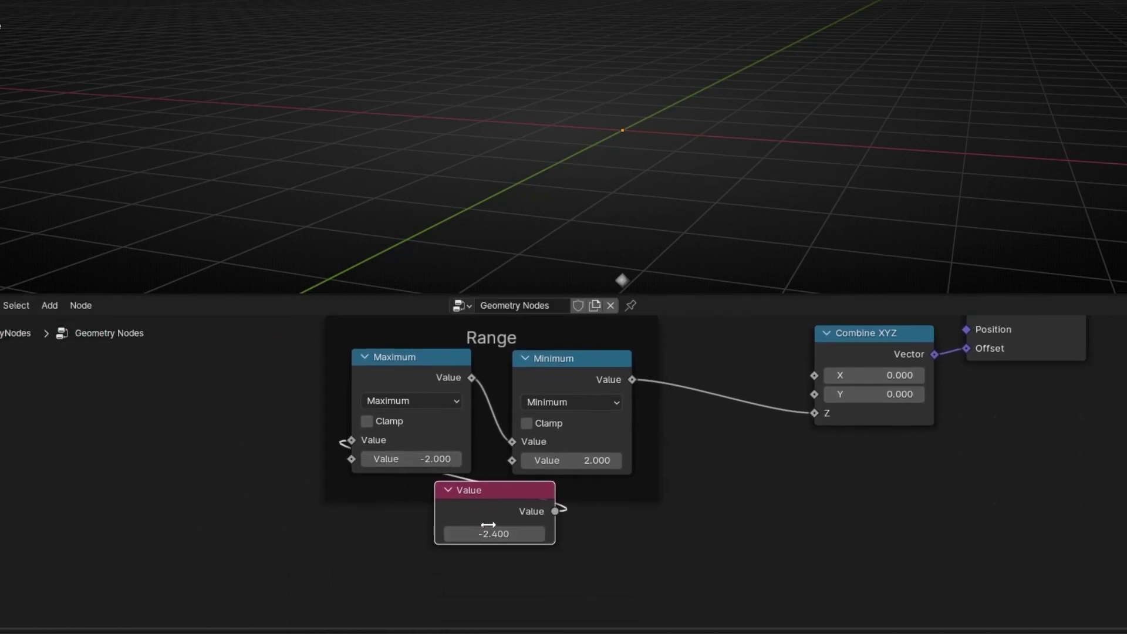
pyautogui.moveTo(488, 524)
pyautogui.mouseDown()
pyautogui.moveTo(518, 524)
pyautogui.moveTo(492, 524)
pyautogui.moveTo(504, 525)
pyautogui.mouseUp()
# Step: Dissolve Combine XYZ so Minimum feeds the Offset directly, and vary the Value node to test the diagonal movement
pyautogui.moveTo(710, 188)
pyautogui.mouseDown(button='middle')
pyautogui.moveTo(606, 196)
pyautogui.moveTo(644, 184)
pyautogui.moveTo(682, 209)
pyautogui.moveTo(675, 179)
pyautogui.moveTo(704, 182)
pyautogui.mouseUp(button='middle')
pyautogui.click(854, 352)
pyautogui.hotkey('ctrl', 'x')
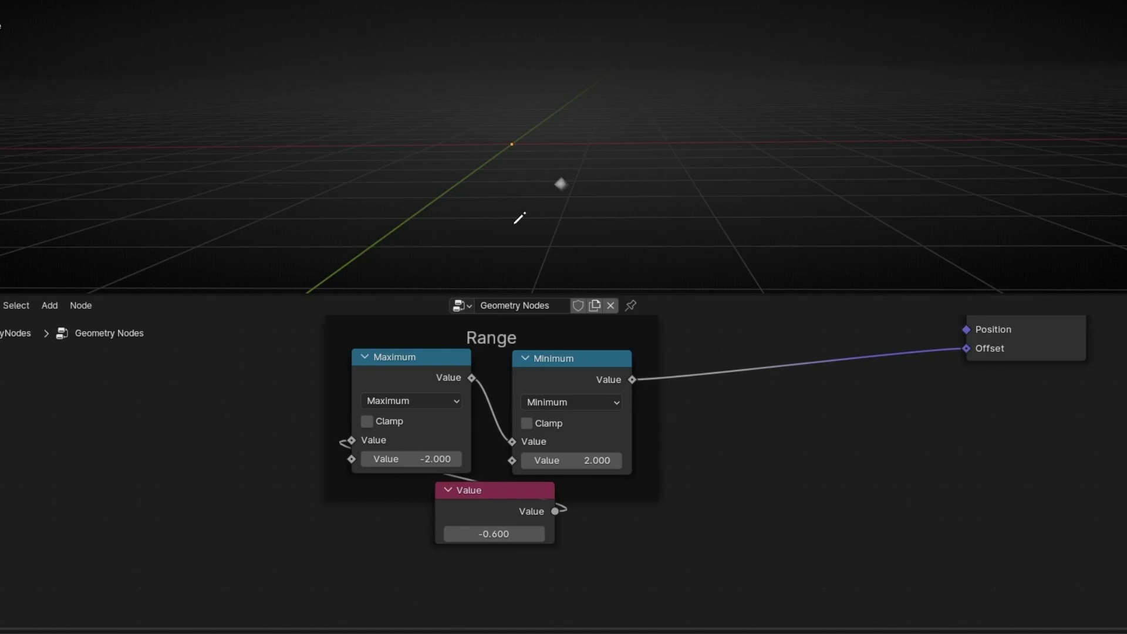
pyautogui.moveTo(494, 533); pyautogui.dragTo(555, 443)
pyautogui.moveTo(649, 194); pyautogui.dragTo(588, 209, button='middle')
pyautogui.moveTo(495, 534); pyautogui.dragTo(536, 533)
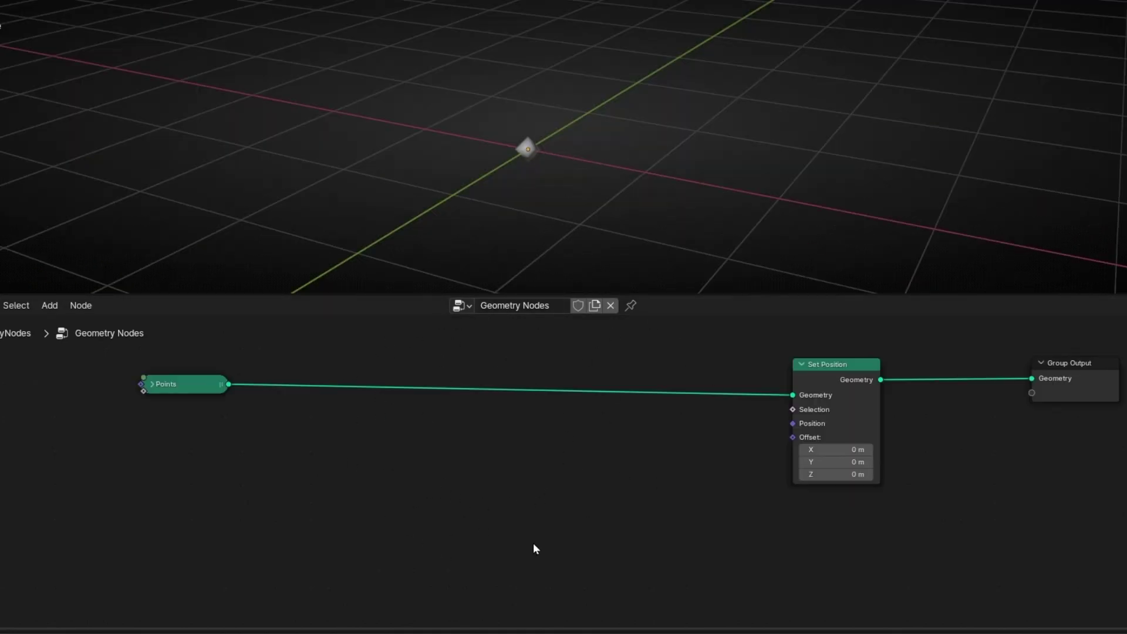
# Step: Expand the Points node and set its count to 10
pyautogui.click(150, 385)
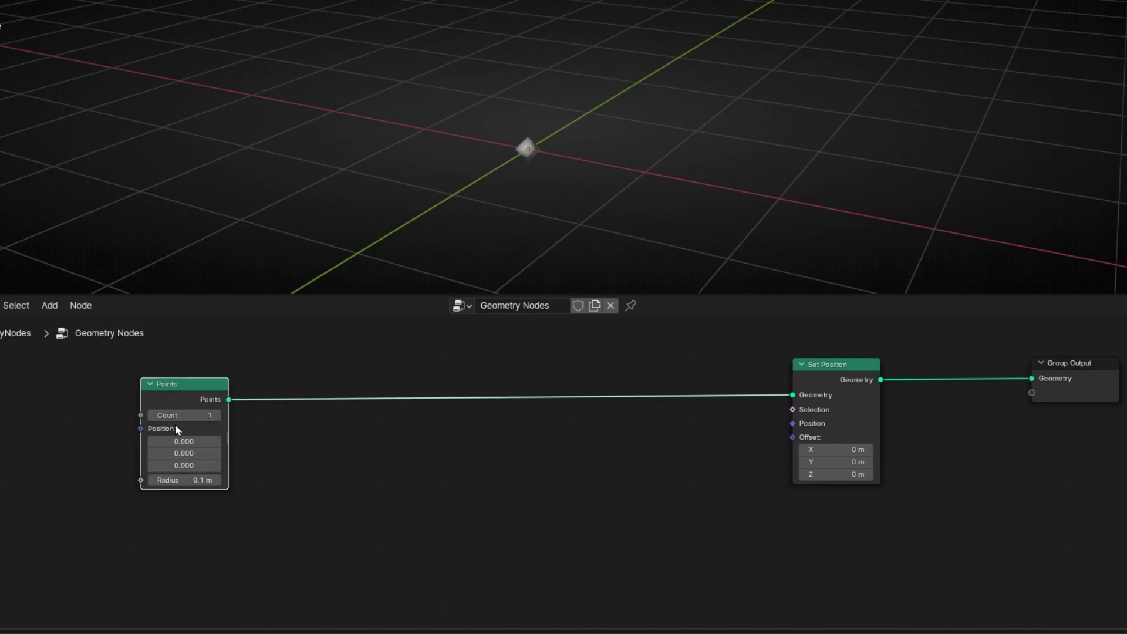
pyautogui.click(186, 415)
pyautogui.write('10')
pyautogui.press('Return')
pyautogui.scroll(2, 525, 184)
pyautogui.moveTo(517, 176)
pyautogui.mouseDown(button='middle')
pyautogui.moveTo(532, 82)
pyautogui.moveTo(564, 114)
pyautogui.moveTo(525, 155)
pyautogui.mouseUp(button='middle')
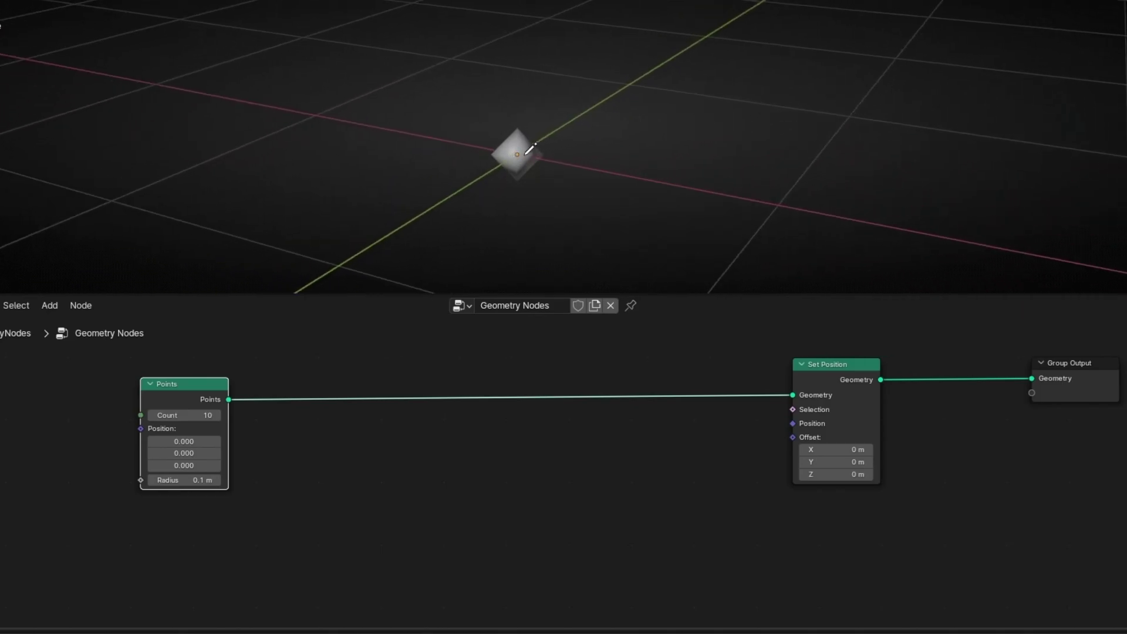
# Step: Sketch four annotation arrows pointing outward from the points at the origin, and erase them
pyautogui.moveTo(524, 155)
pyautogui.mouseDown()
pyautogui.moveTo(629, 76)
pyautogui.moveTo(654, 108)
pyautogui.mouseUp()
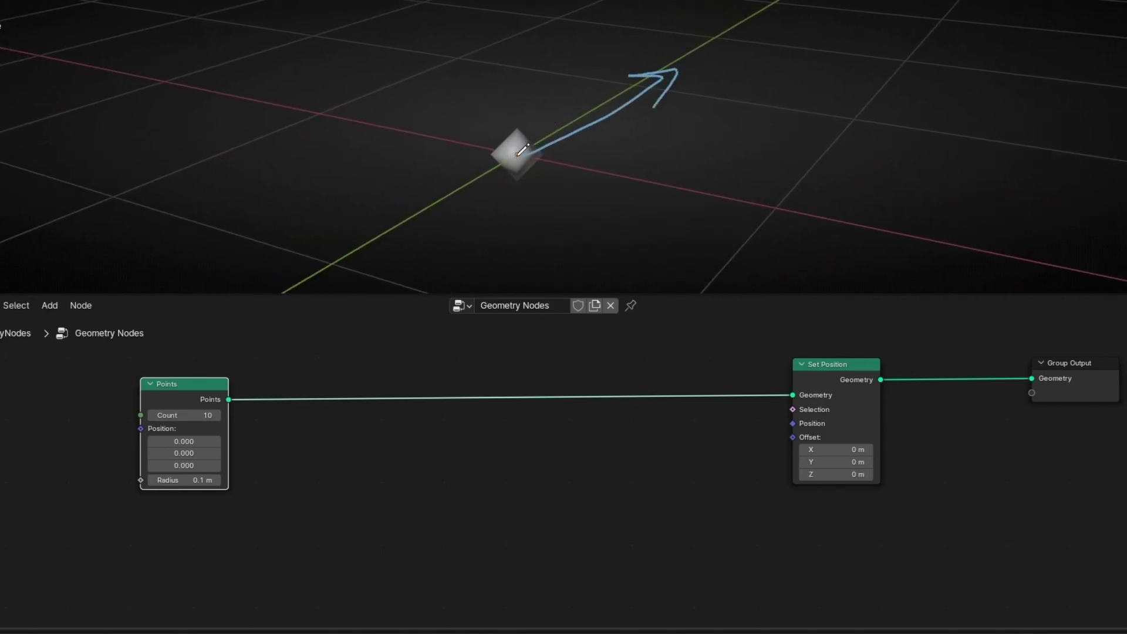
pyautogui.moveTo(515, 154); pyautogui.dragTo(406, 69)
pyautogui.moveTo(406, 107); pyautogui.dragTo(475, 78)
pyautogui.moveTo(509, 167)
pyautogui.mouseDown()
pyautogui.moveTo(392, 238)
pyautogui.moveTo(596, 239)
pyautogui.moveTo(584, 265)
pyautogui.mouseUp()
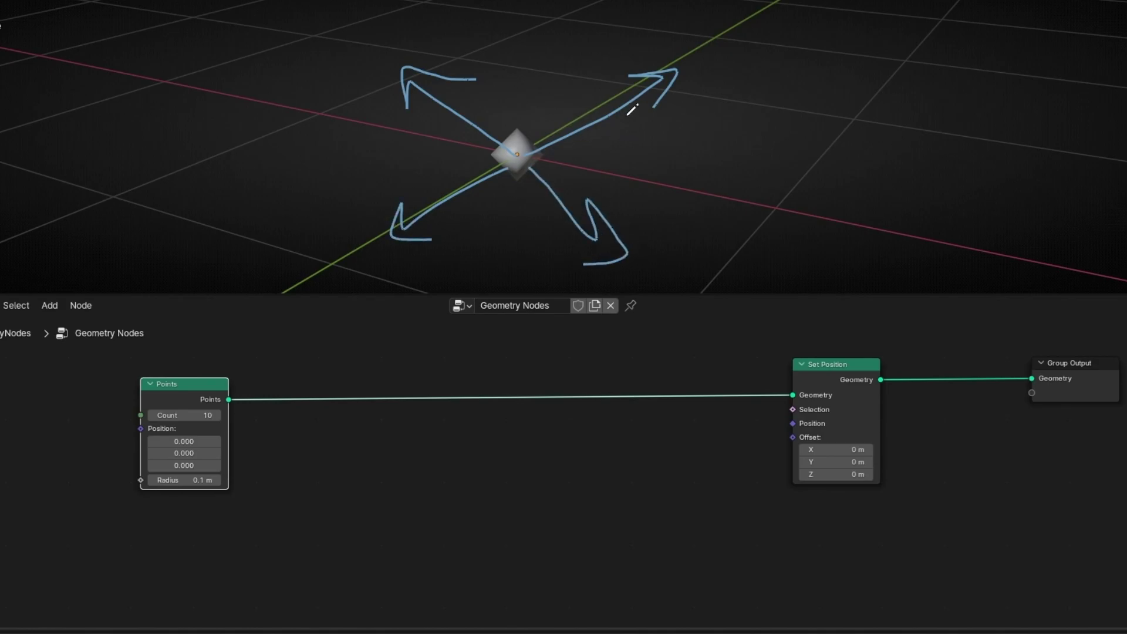
pyautogui.moveTo(628, 115)
pyautogui.mouseDown(button='right')
pyautogui.moveTo(556, 286)
pyautogui.moveTo(571, 305)
pyautogui.mouseUp(button='right')
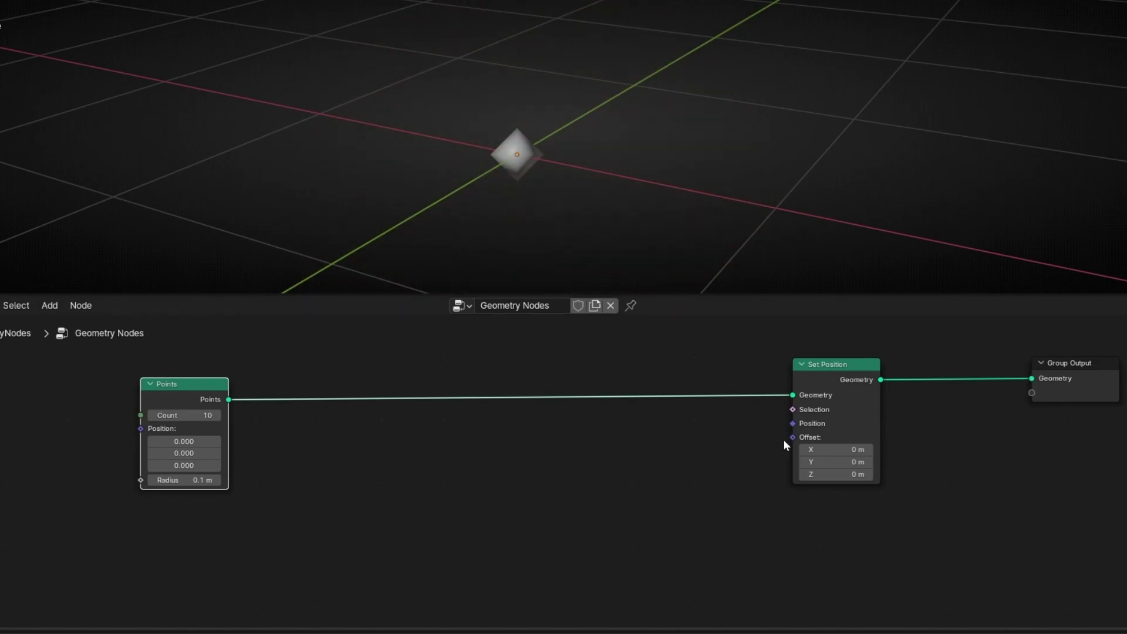
# Step: Add a Noise Texture node and connect its Color output to the Offset of Set Position
pyautogui.moveTo(793, 437); pyautogui.dragTo(623, 481)
pyautogui.write('noise')
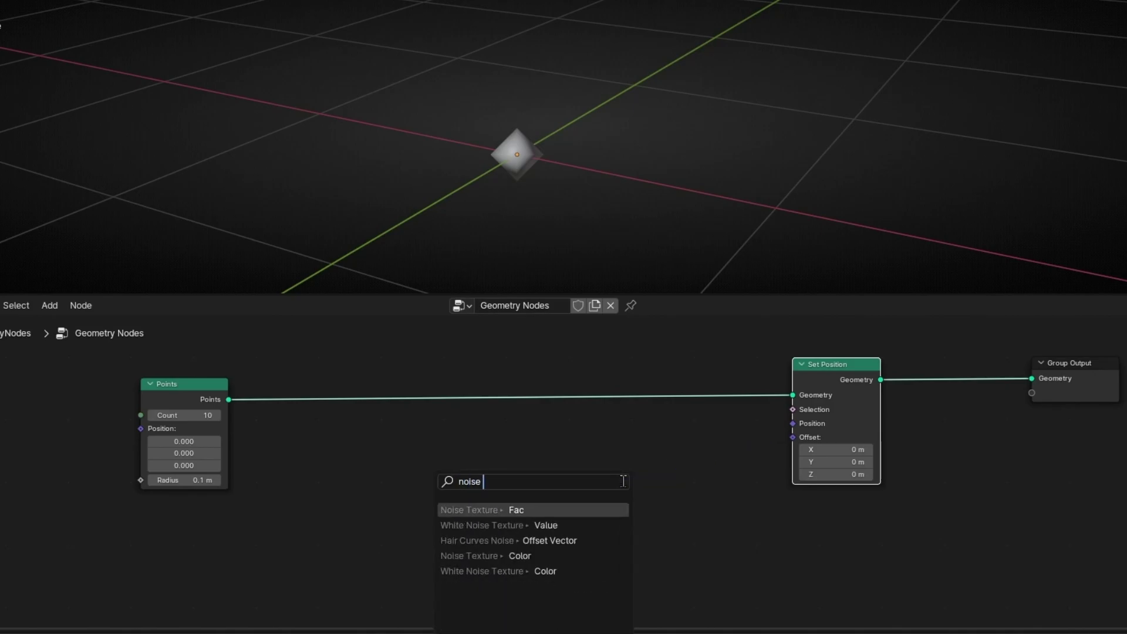
pyautogui.press('Return')
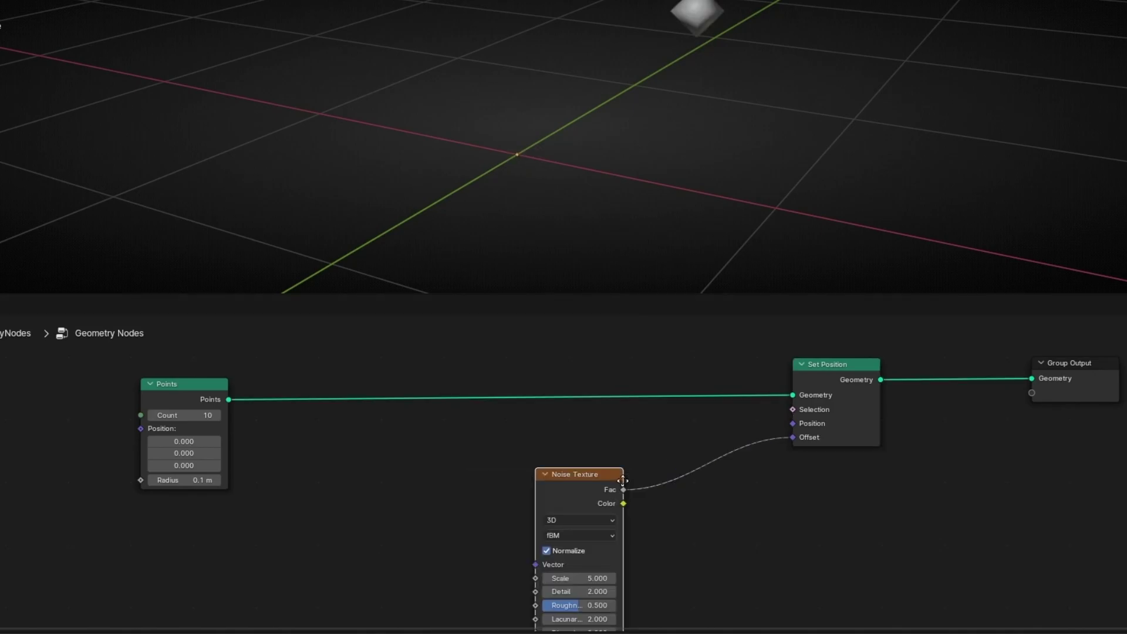
pyautogui.click(623, 481)
pyautogui.moveTo(624, 503); pyautogui.dragTo(790, 437)
# Step: Sketch an annotation arrow from the world origin to the displaced points
pyautogui.moveTo(751, 141); pyautogui.dragTo(697, 136, button='middle')
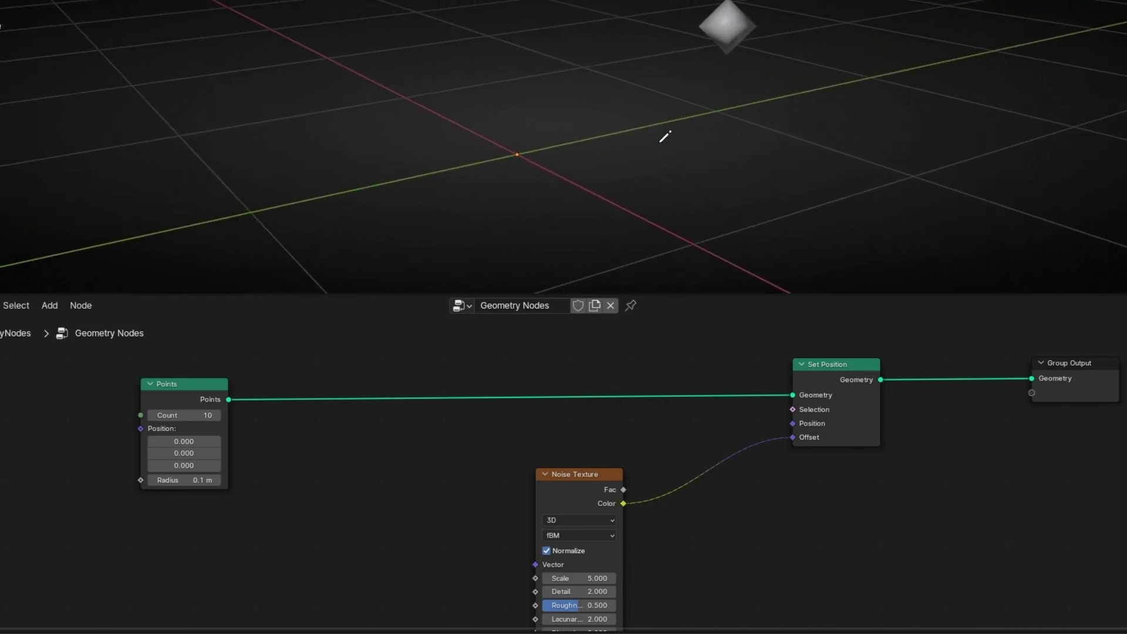
pyautogui.moveTo(666, 69)
pyautogui.mouseDown(button='middle')
pyautogui.moveTo(611, 174)
pyautogui.moveTo(611, 156)
pyautogui.moveTo(525, 147)
pyautogui.mouseUp(button='middle')
pyautogui.moveTo(524, 146); pyautogui.dragTo(673, 37)
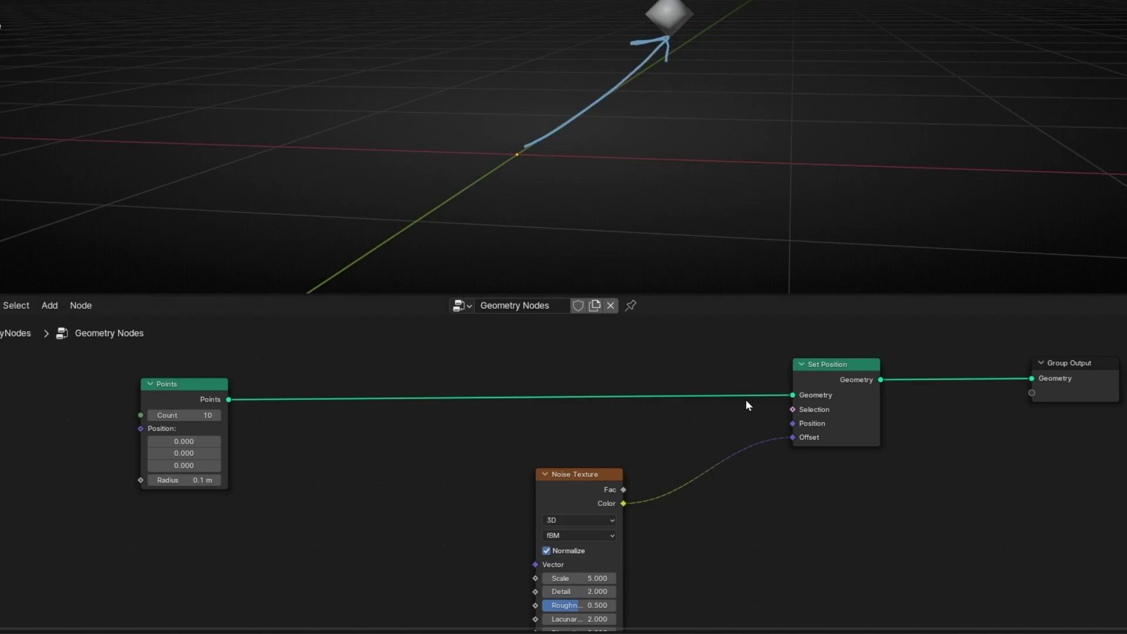
# Step: Insert a Vector Math node between Noise Texture and Set Position, and set its operation to Subtract
pyautogui.moveTo(663, 447); pyautogui.dragTo(481, 394, button='middle')
pyautogui.scroll(7, 533, 415)
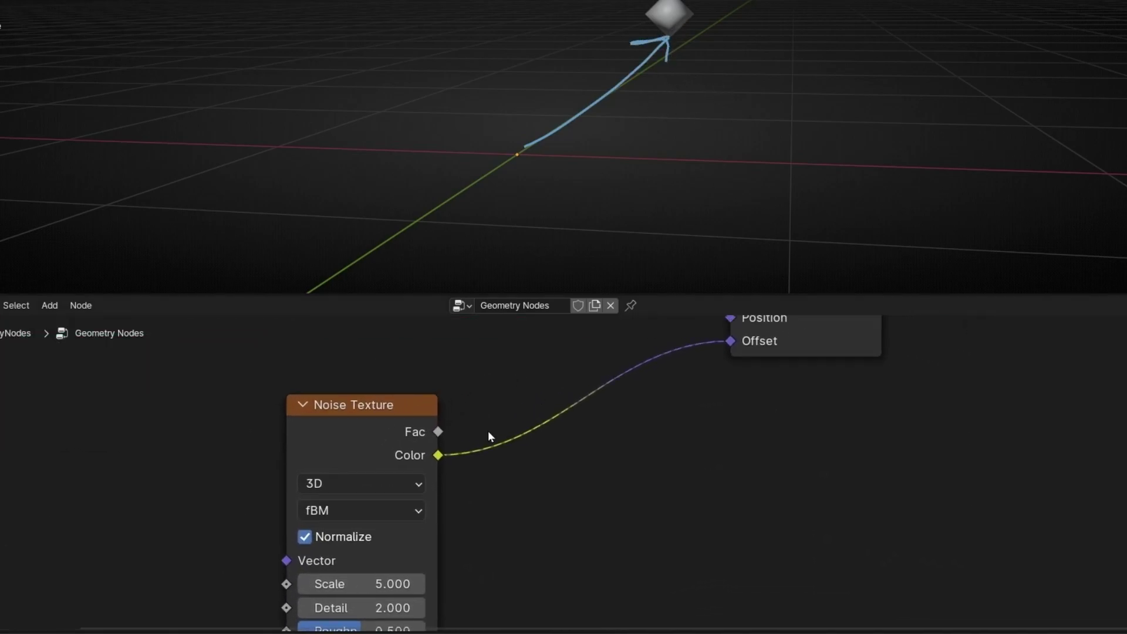
pyautogui.hotkey('shift', 'a')
pyautogui.write('vector ma')
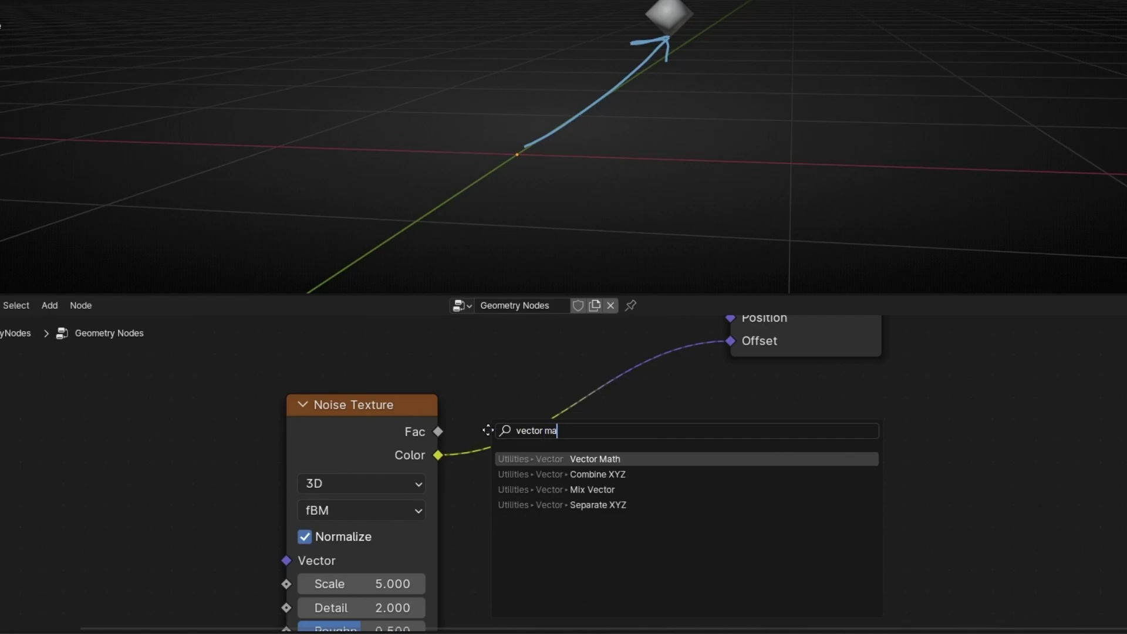
pyautogui.press('Return')
pyautogui.click(552, 402)
pyautogui.click(590, 433)
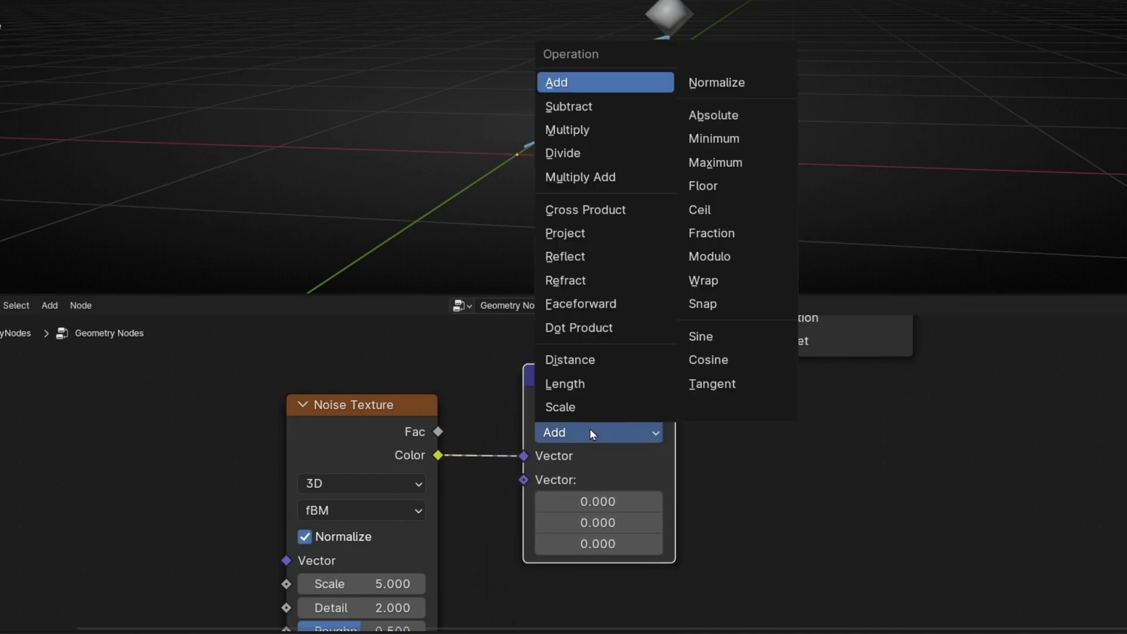
pyautogui.click(589, 107)
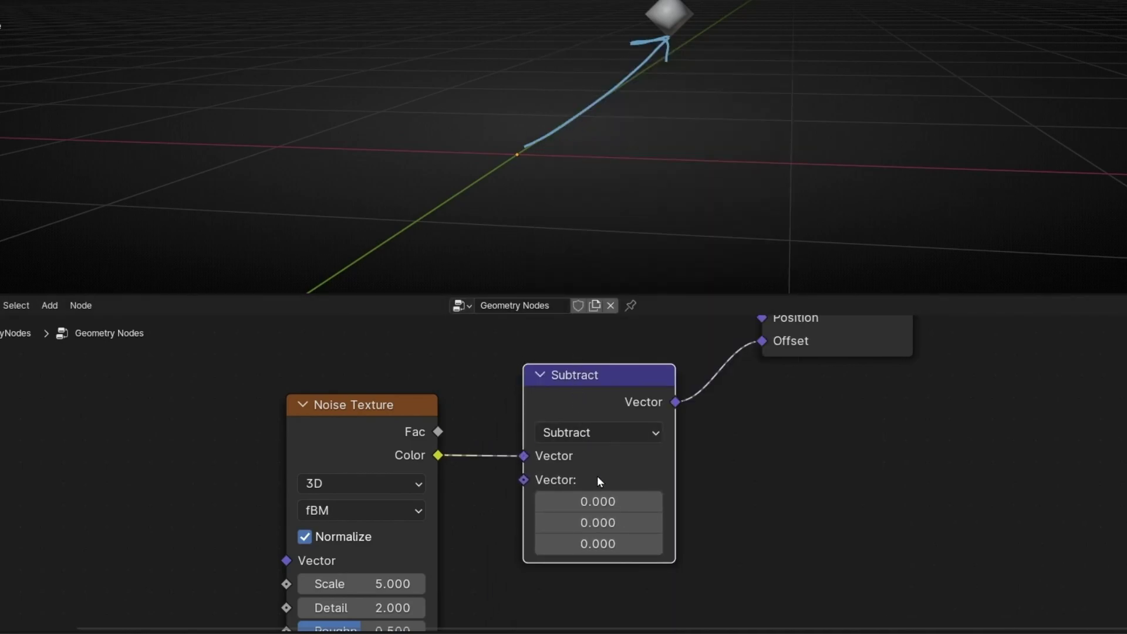
# Step: Set all three components of the Subtract node's second vector to 0.5, and erase the annotation arrow
pyautogui.moveTo(588, 501); pyautogui.dragTo(588, 543)
pyautogui.write('0.')
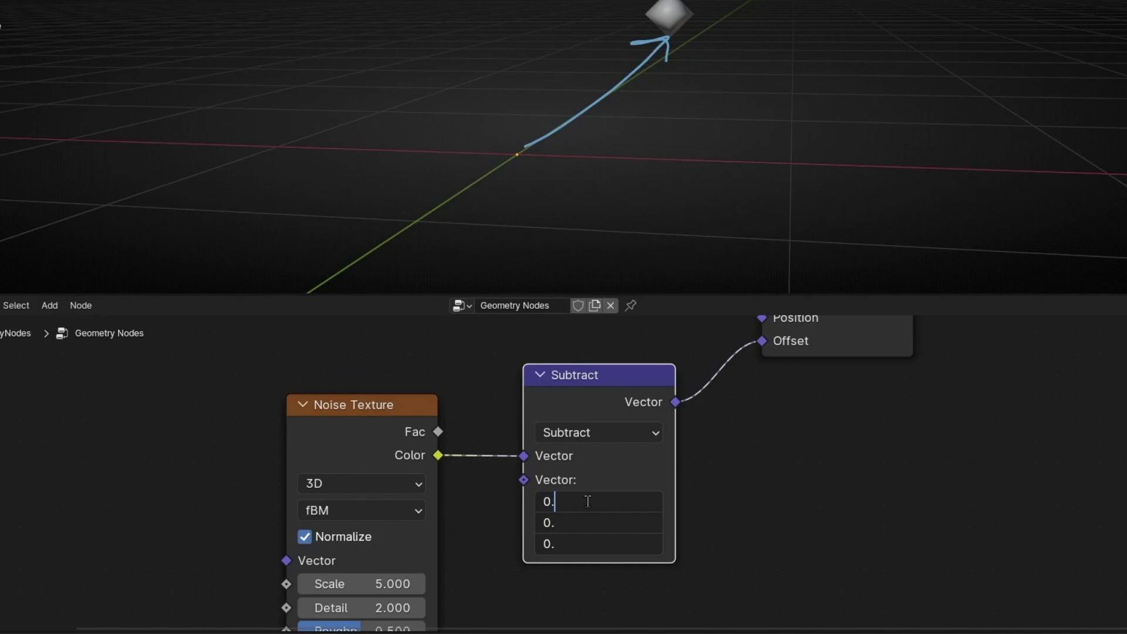
pyautogui.write('5')
pyautogui.press('Return')
pyautogui.moveTo(575, 62)
pyautogui.keyDown('ctrl'); pyautogui.mouseDown()
pyautogui.moveTo(630, 49)
pyautogui.moveTo(657, 73)
pyautogui.mouseUp(); pyautogui.keyUp('ctrl')
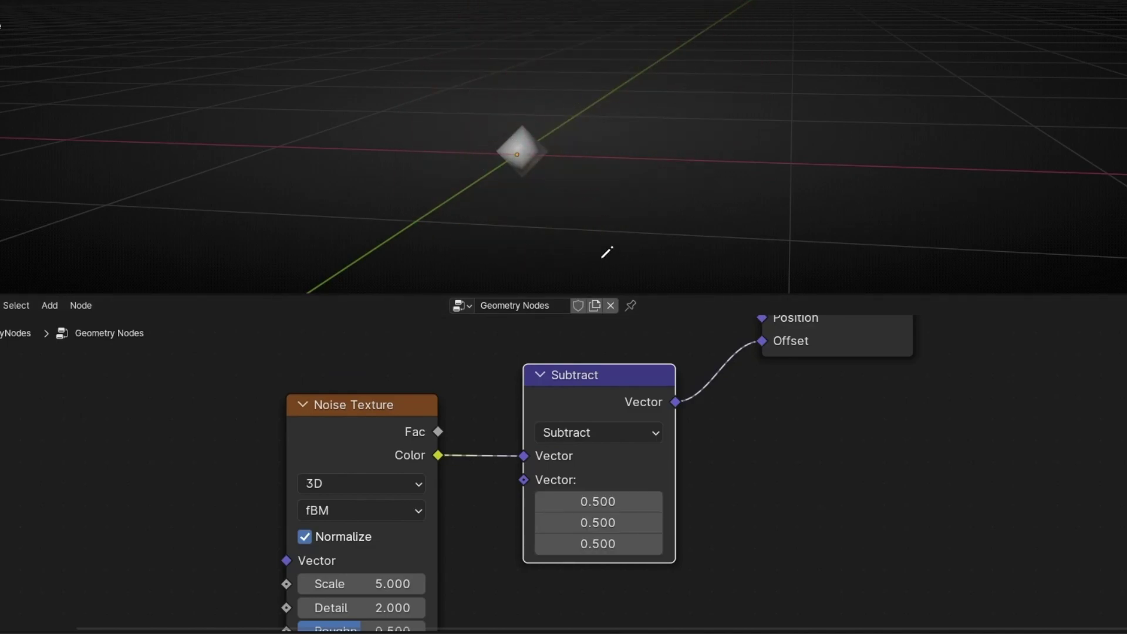
# Step: Collapse the Subtract node, and move it and Noise Texture farther away from Set Position
pyautogui.moveTo(587, 398)
pyautogui.mouseDown()
pyautogui.moveTo(592, 418)
pyautogui.moveTo(654, 405)
pyautogui.moveTo(584, 398)
pyautogui.mouseUp()
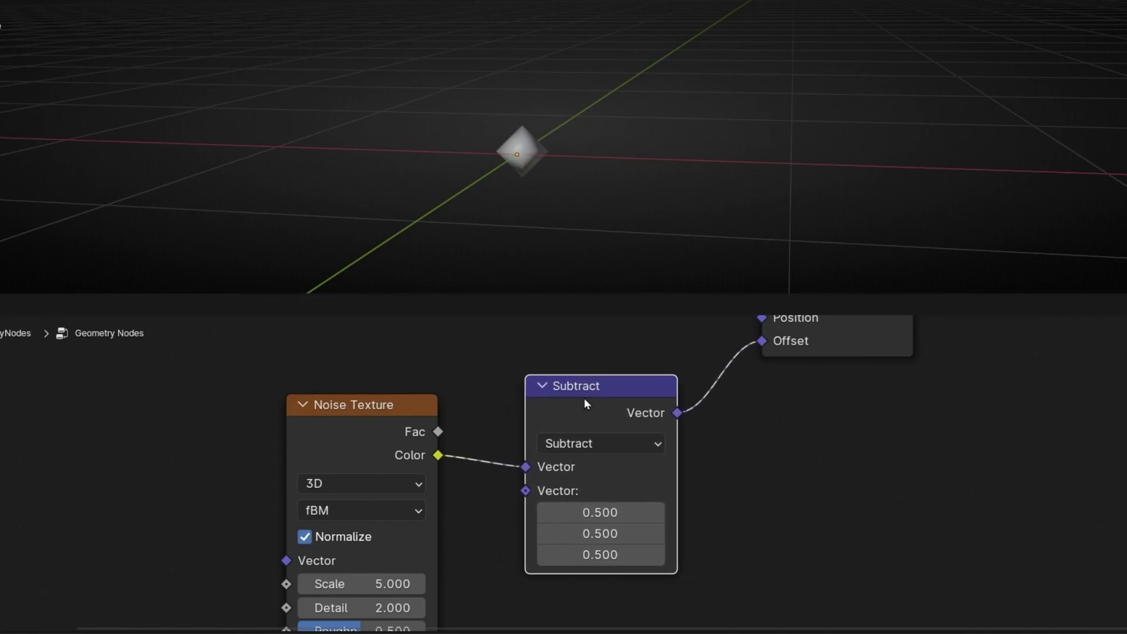
pyautogui.moveTo(371, 418); pyautogui.dragTo(371, 424)
pyautogui.moveTo(556, 423); pyautogui.dragTo(460, 484, button='middle')
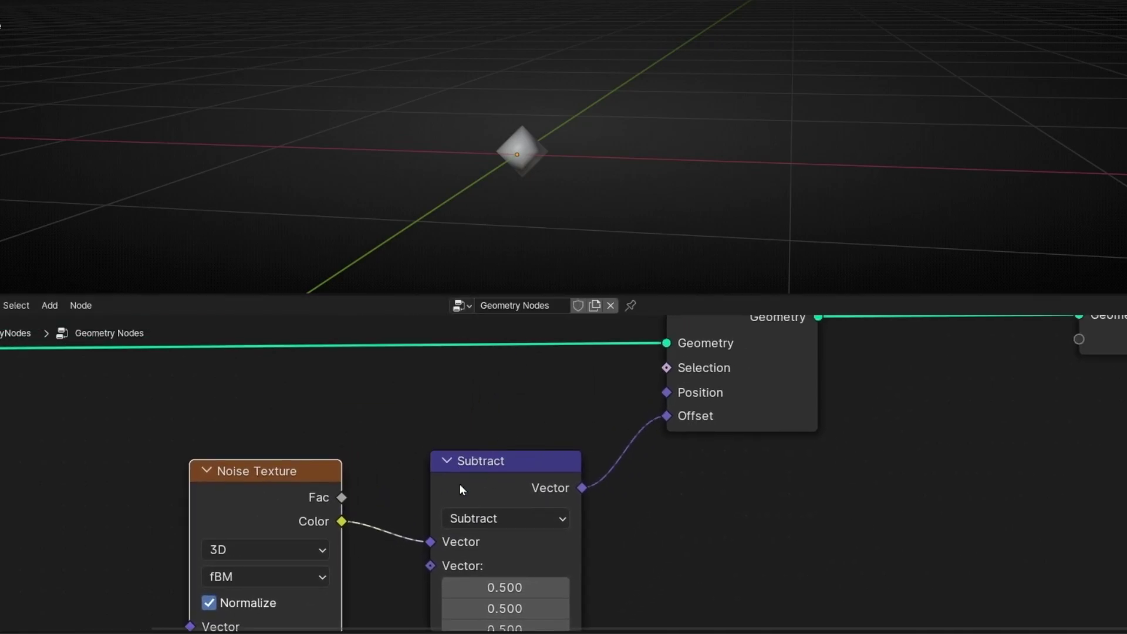
pyautogui.click(446, 461)
pyautogui.moveTo(273, 482); pyautogui.dragTo(39, 449)
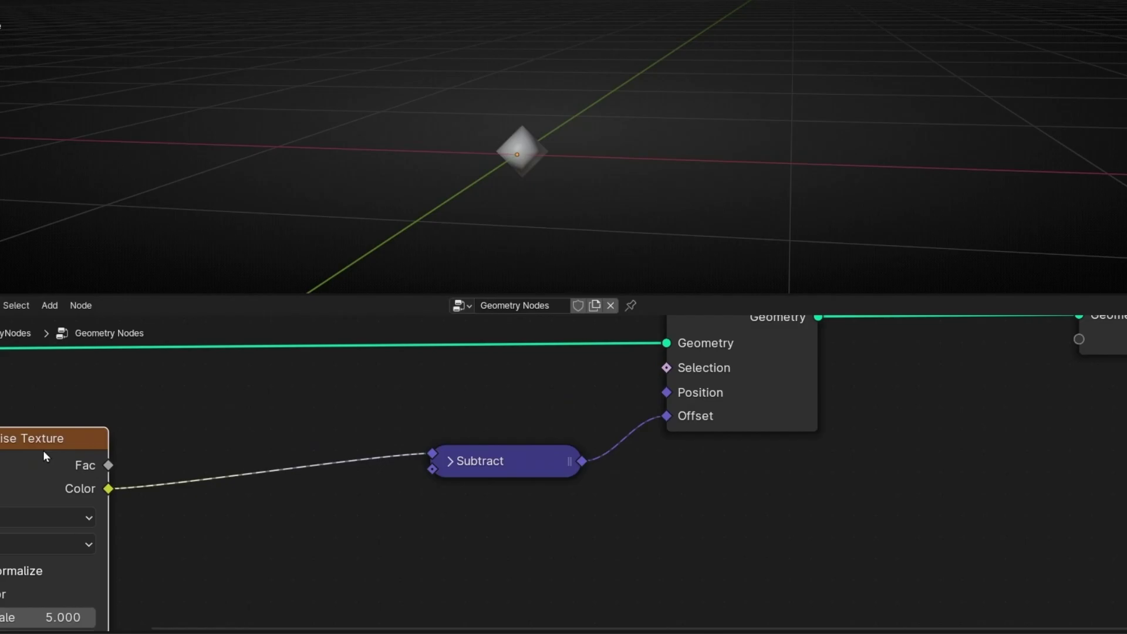
pyautogui.moveTo(492, 461); pyautogui.dragTo(263, 478)
pyautogui.moveTo(508, 168); pyautogui.dragTo(305, 265, button='middle')
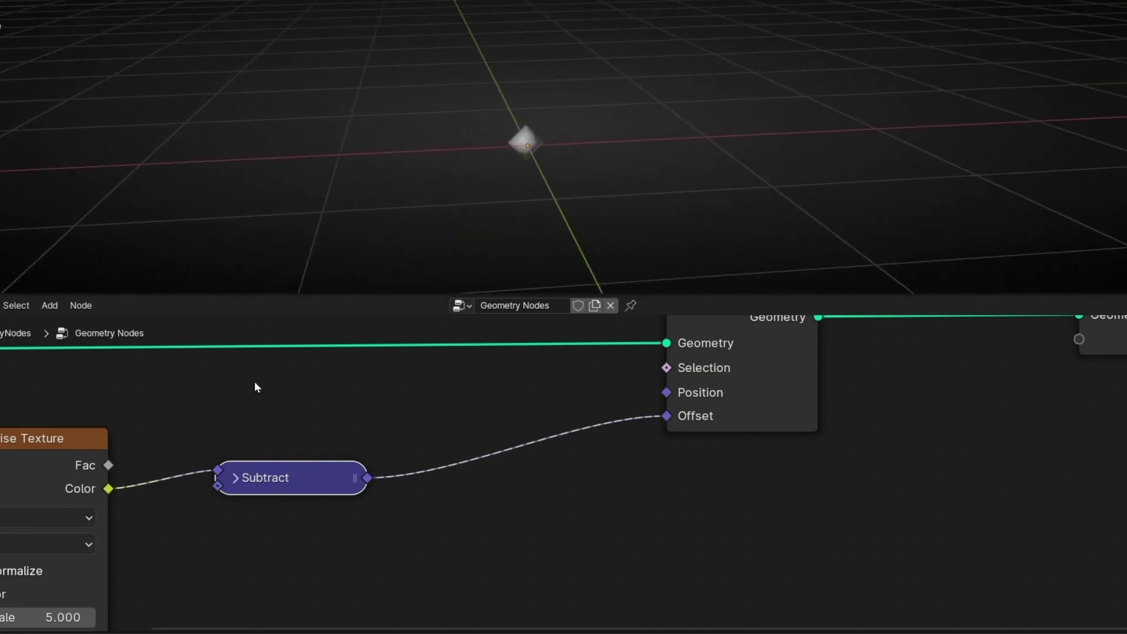
# Step: Switch the Noise Texture to 4D, and vary its W value up to 30.4 and back to 27.8
pyautogui.moveTo(256, 385); pyautogui.dragTo(516, 325, button='middle')
pyautogui.click(390, 405)
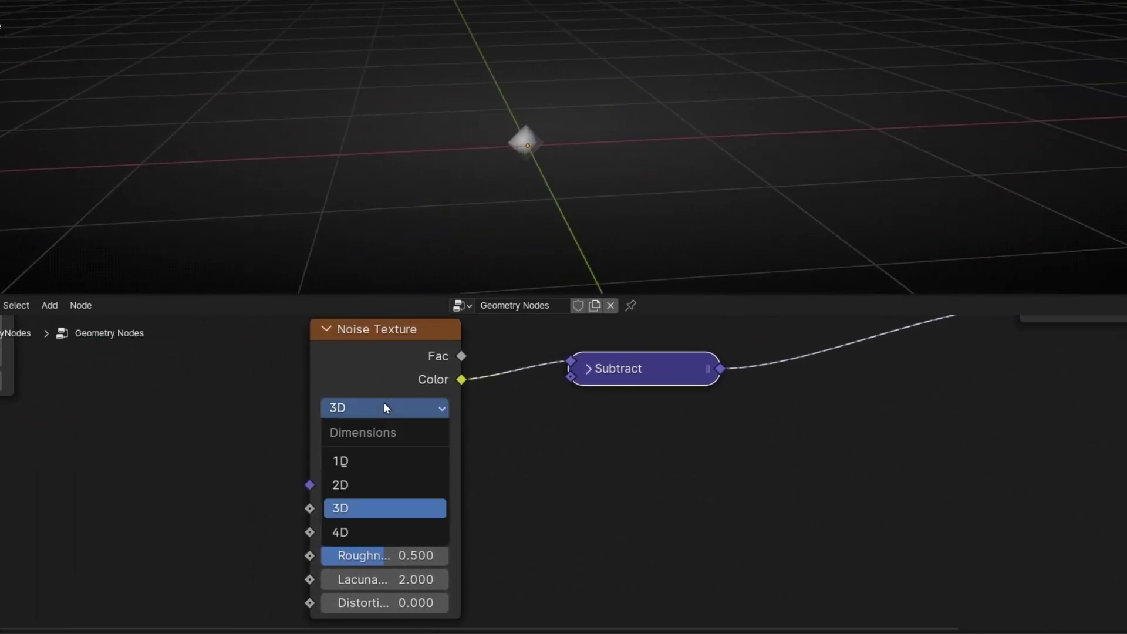
pyautogui.click(377, 534)
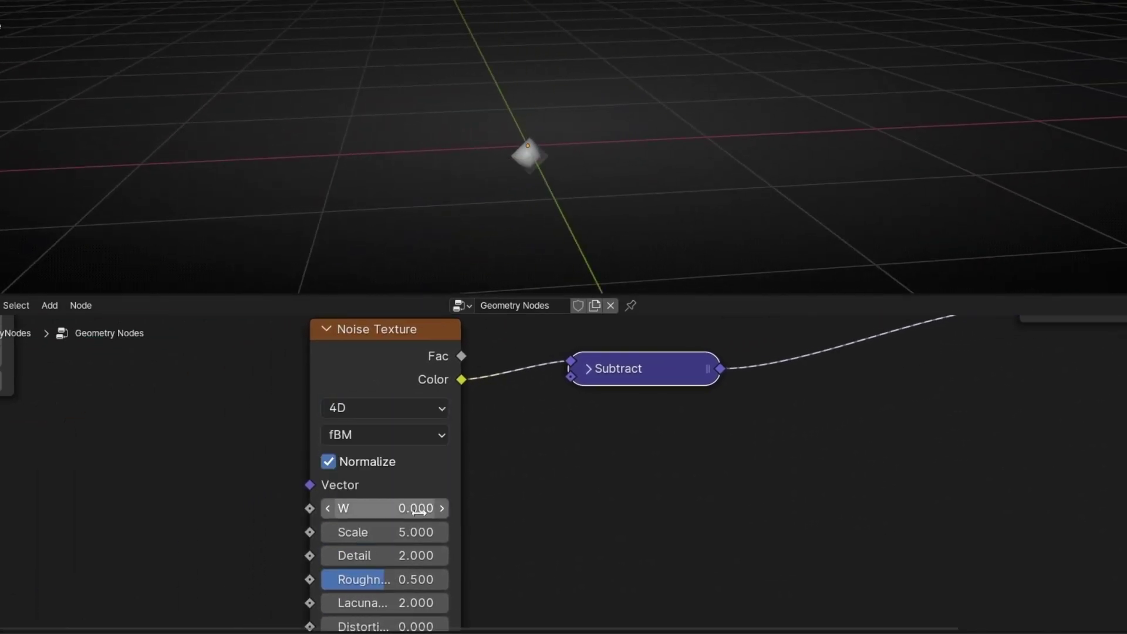
pyautogui.moveTo(373, 508); pyautogui.dragTo(411, 508)
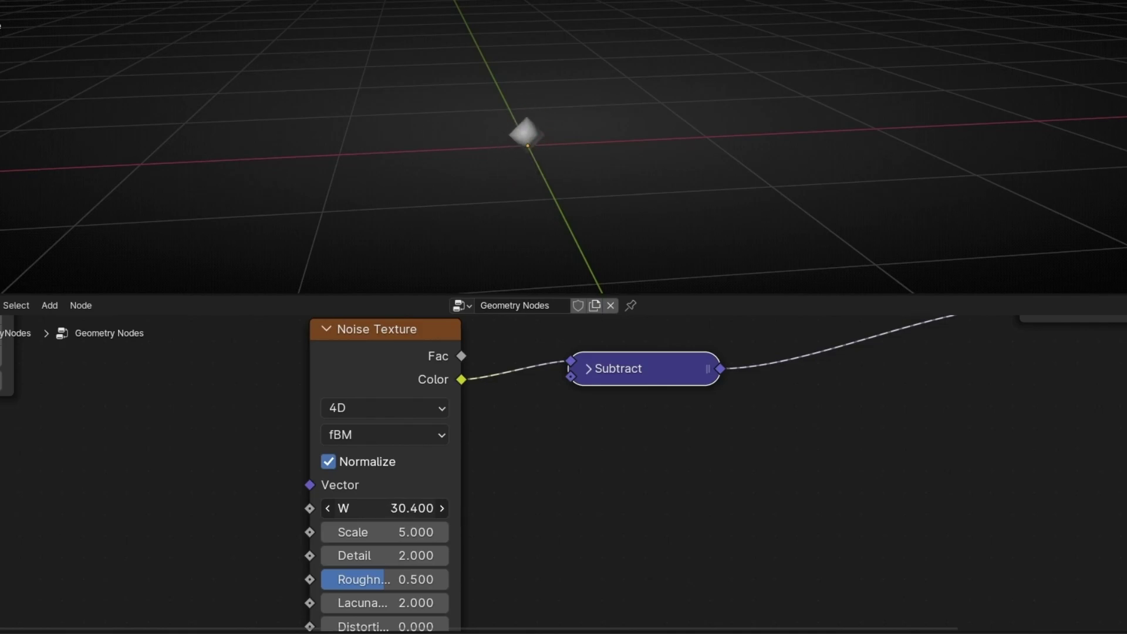
pyautogui.moveTo(411, 508); pyautogui.dragTo(347, 508)
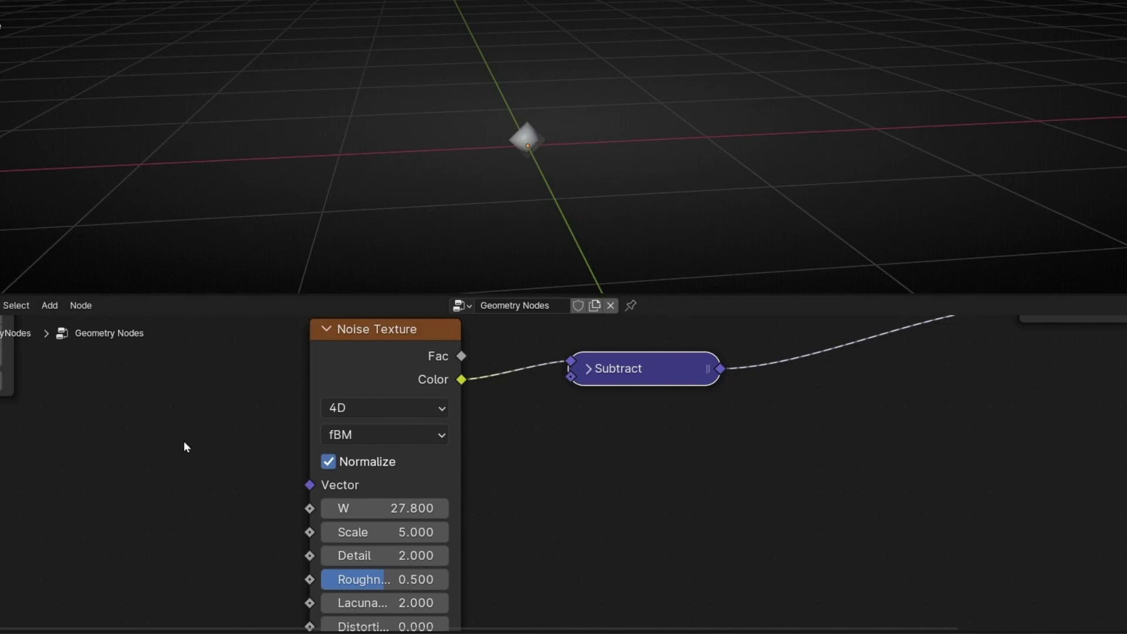
# Step: Add an Index node beside Noise Texture and connect it to the texture's Vector input
pyautogui.hotkey('shift', 'a')
pyautogui.write('index')
pyautogui.press('Return')
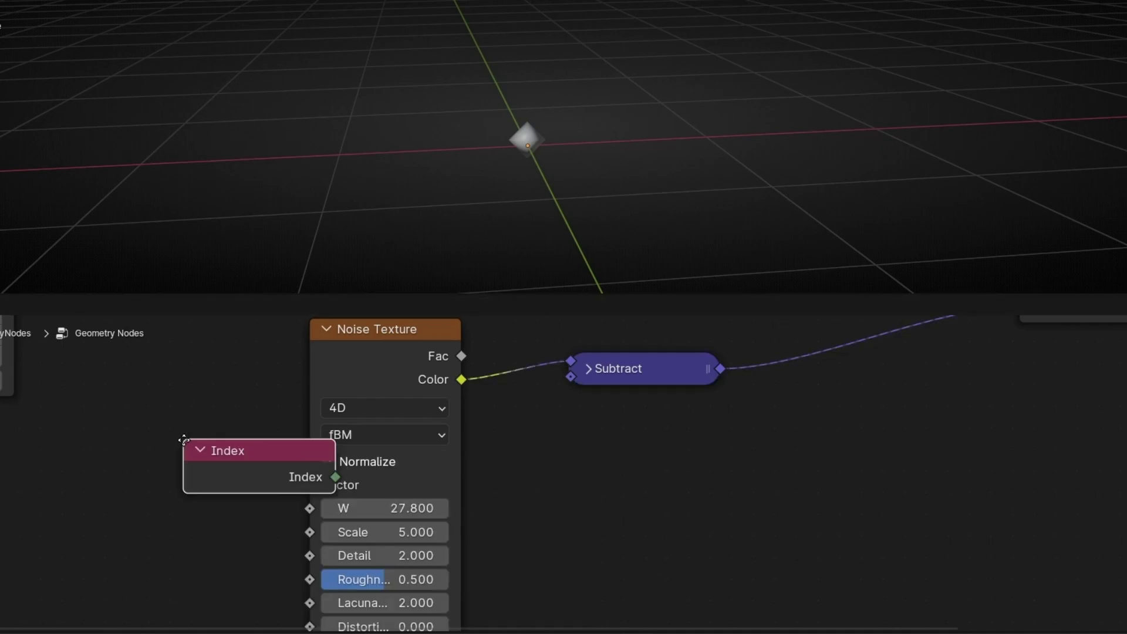
pyautogui.click(50, 399)
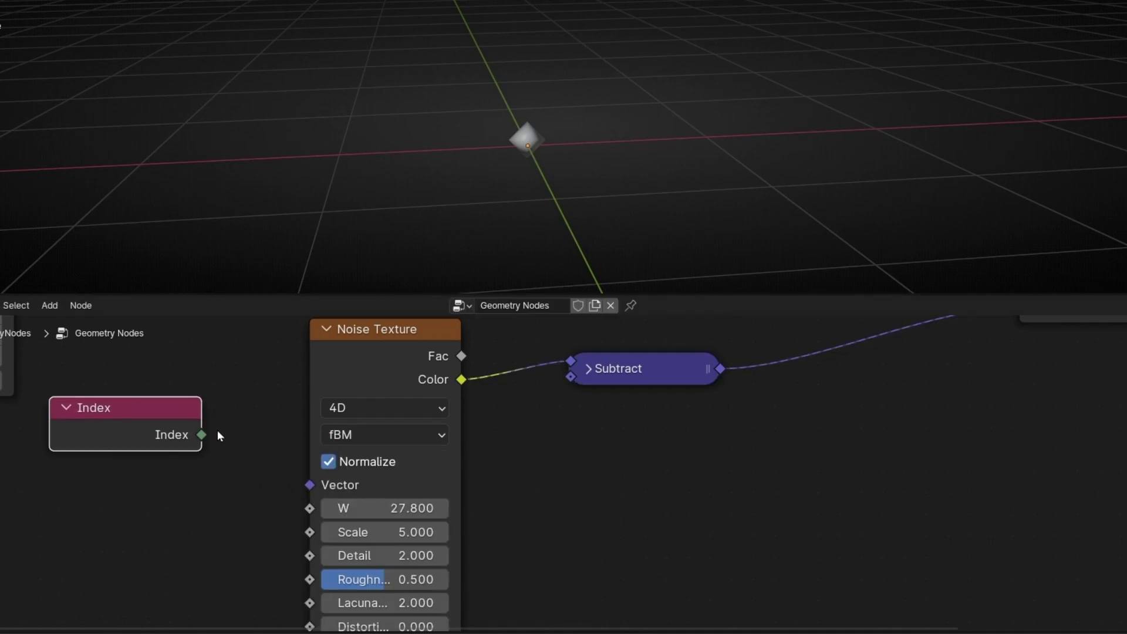
pyautogui.moveTo(201, 436); pyautogui.dragTo(310, 485)
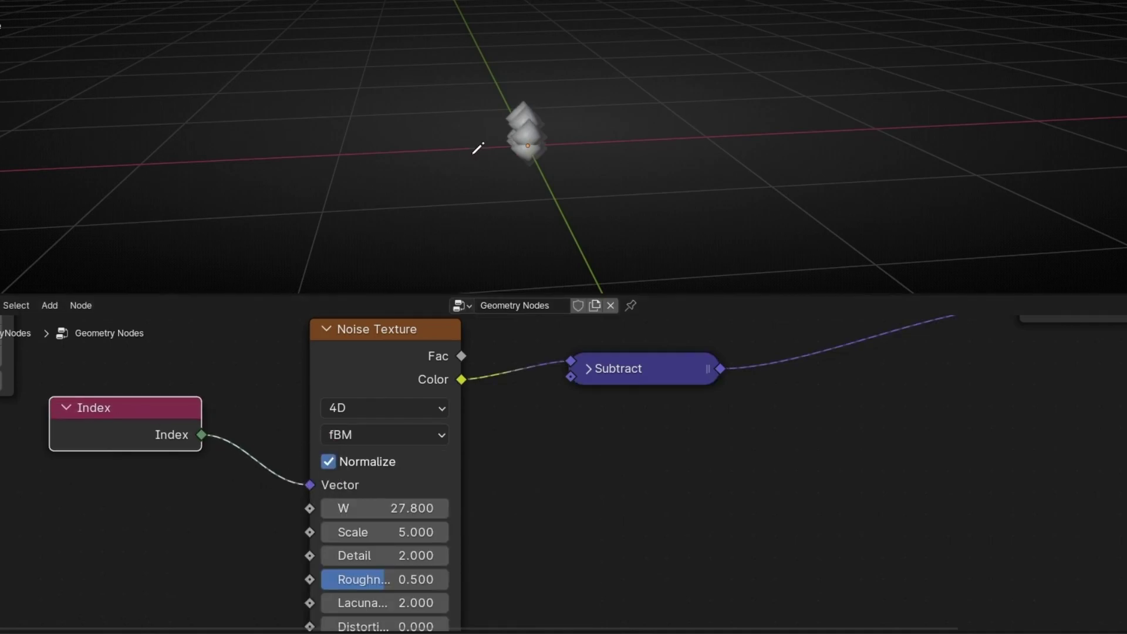
# Step: Move the Index node slightly closer to Noise Texture, and raise the texture's W value to 37.7
pyautogui.moveTo(474, 146); pyautogui.dragTo(653, 192, button='middle')
pyautogui.scroll(7, 506, 175)
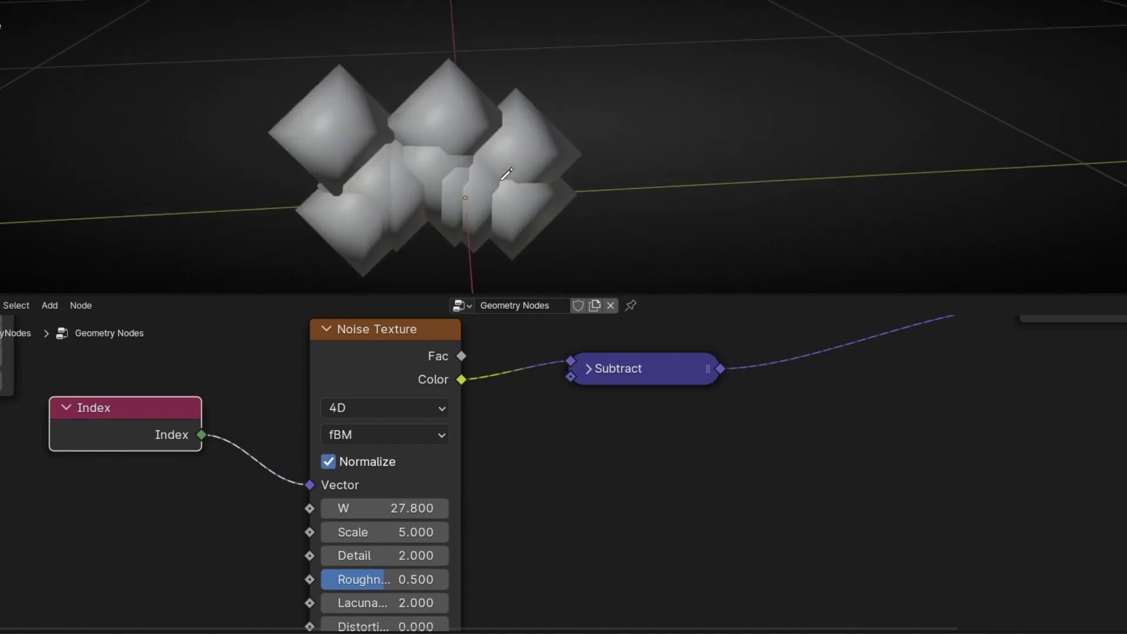
pyautogui.keyDown('shift'); pyautogui.moveTo(483, 181); pyautogui.dragTo(572, 155, button='middle'); pyautogui.keyUp('shift')
pyautogui.moveTo(178, 423)
pyautogui.mouseDown()
pyautogui.moveTo(169, 419)
pyautogui.moveTo(196, 427)
pyautogui.mouseUp()
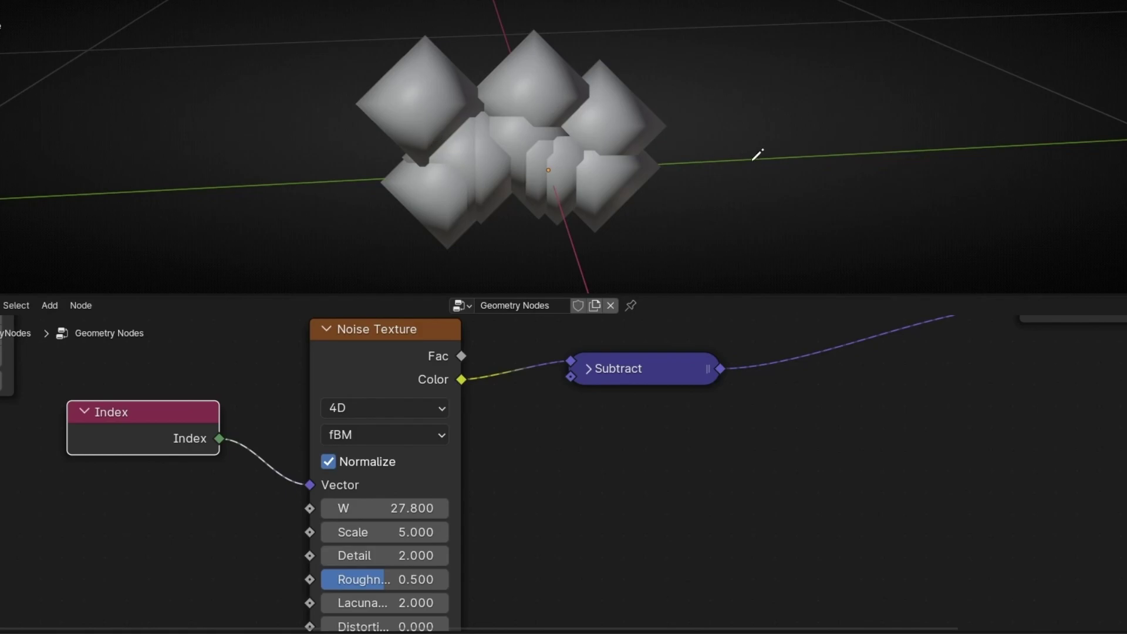
pyautogui.moveTo(315, 486)
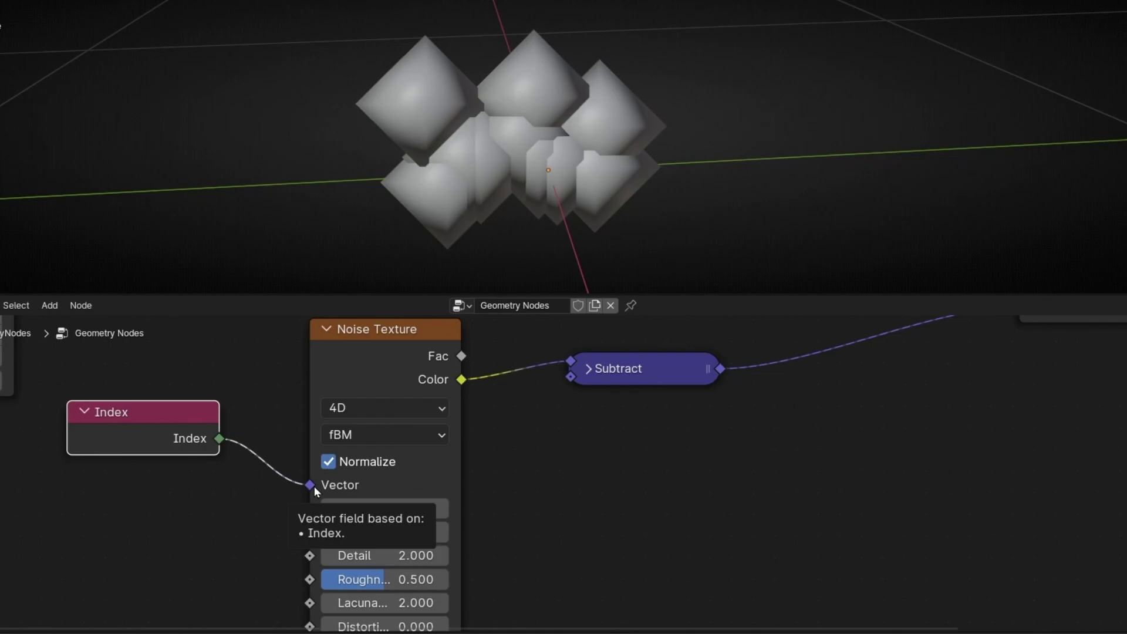
pyautogui.moveTo(379, 509); pyautogui.dragTo(440, 508)
# Step: Add a Scene Time node, connect its Seconds output to Noise Texture's W input, and play the animation
pyautogui.scroll(-3, 430, 479)
pyautogui.moveTo(430, 479); pyautogui.dragTo(582, 435, button='middle')
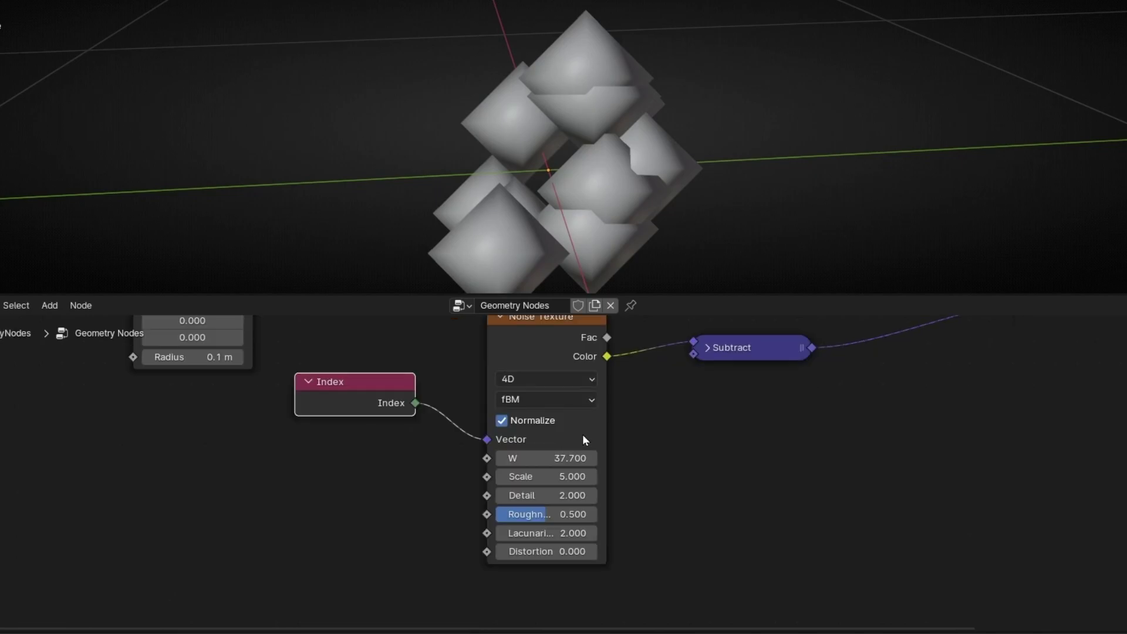
pyautogui.moveTo(487, 458); pyautogui.dragTo(131, 468)
pyautogui.write('scene')
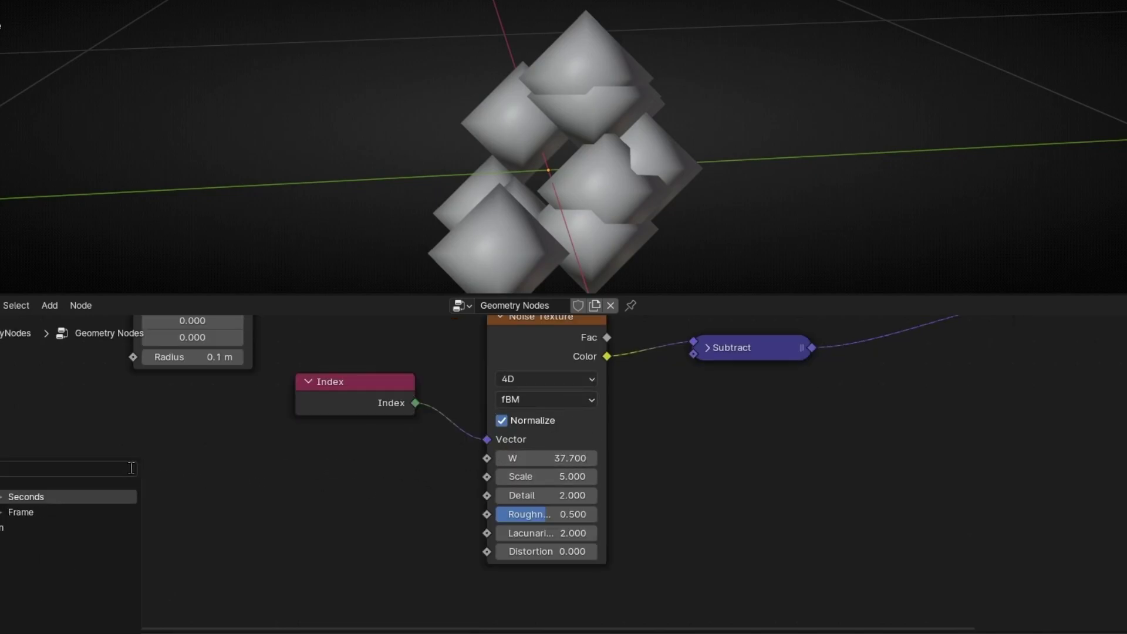
pyautogui.press('Return')
pyautogui.click(202, 475)
pyautogui.press('space')
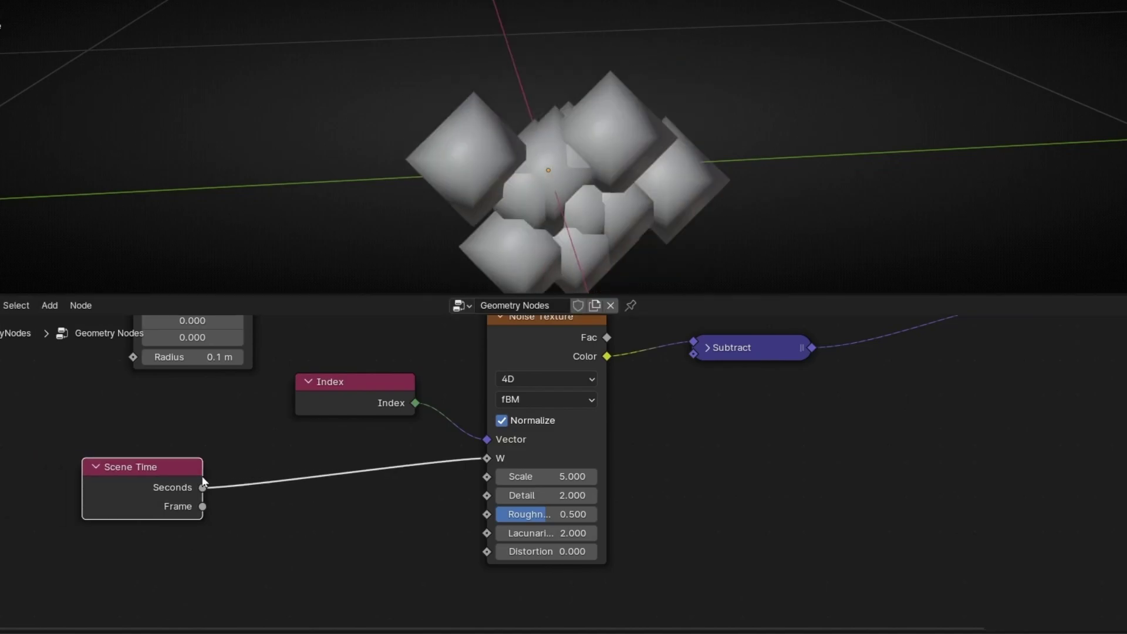
pyautogui.moveTo(513, 237); pyautogui.dragTo(541, 201, button='middle')
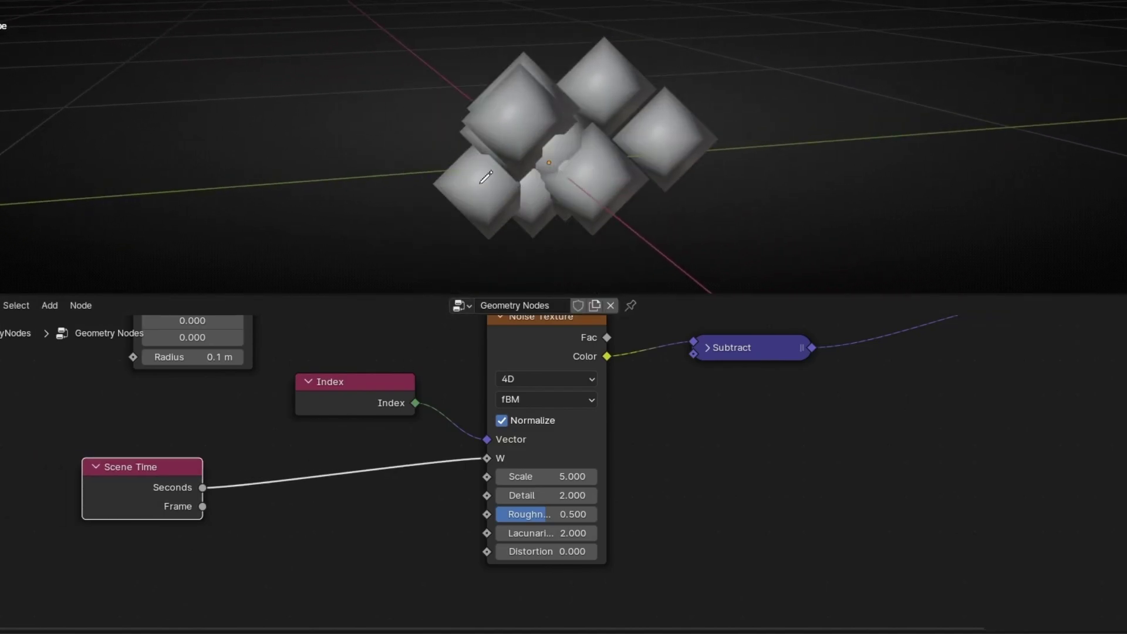
# Step: Insert a Math node between Scene Time and Noise Texture's W input, set to Divide by 12.5
pyautogui.hotkey('shift', 'a')
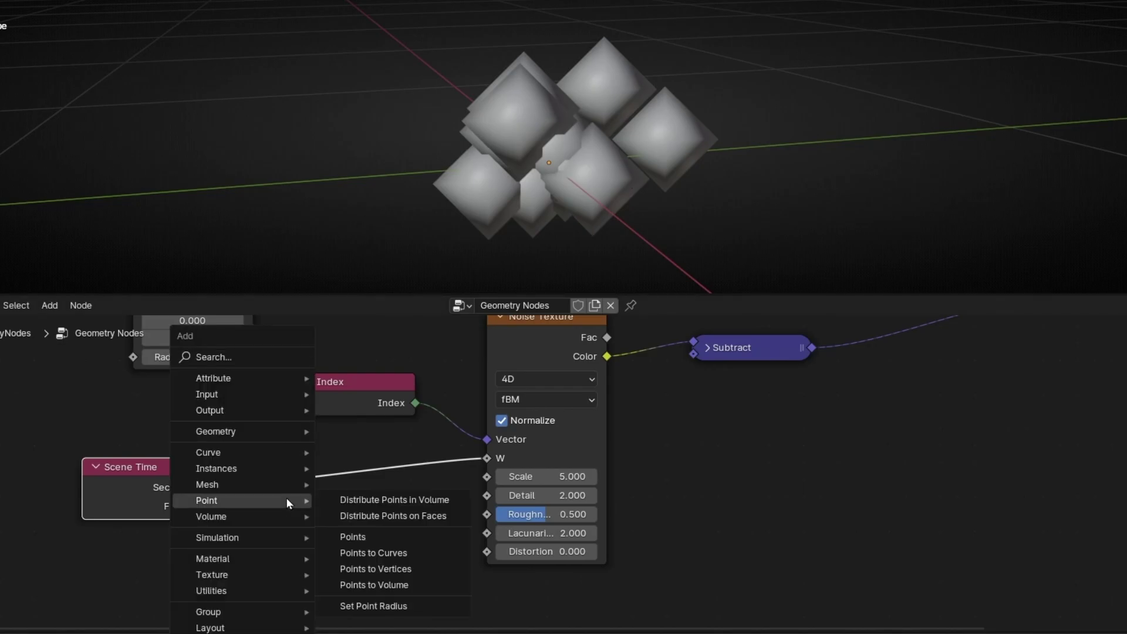
pyautogui.write('math')
pyautogui.press('Return')
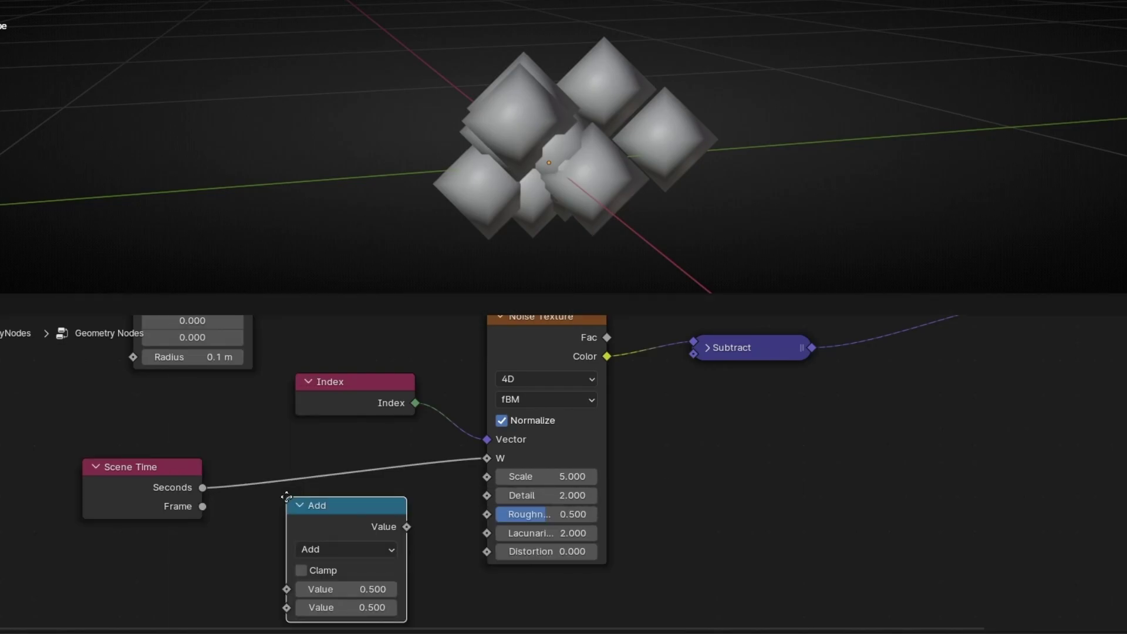
pyautogui.click(271, 439)
pyautogui.click(343, 493)
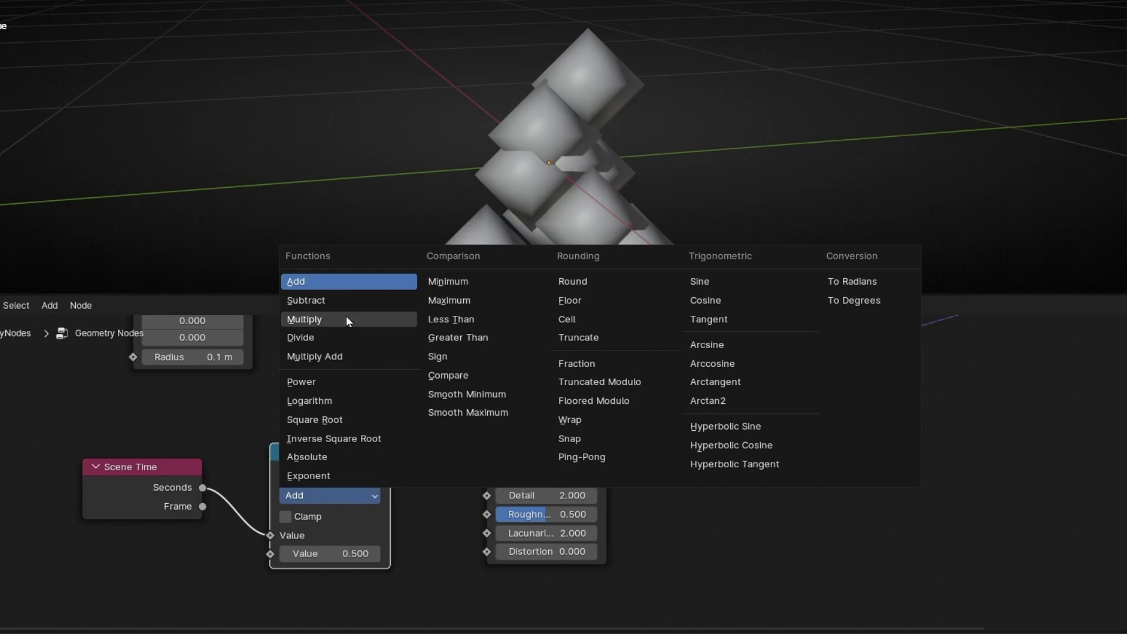
pyautogui.click(344, 337)
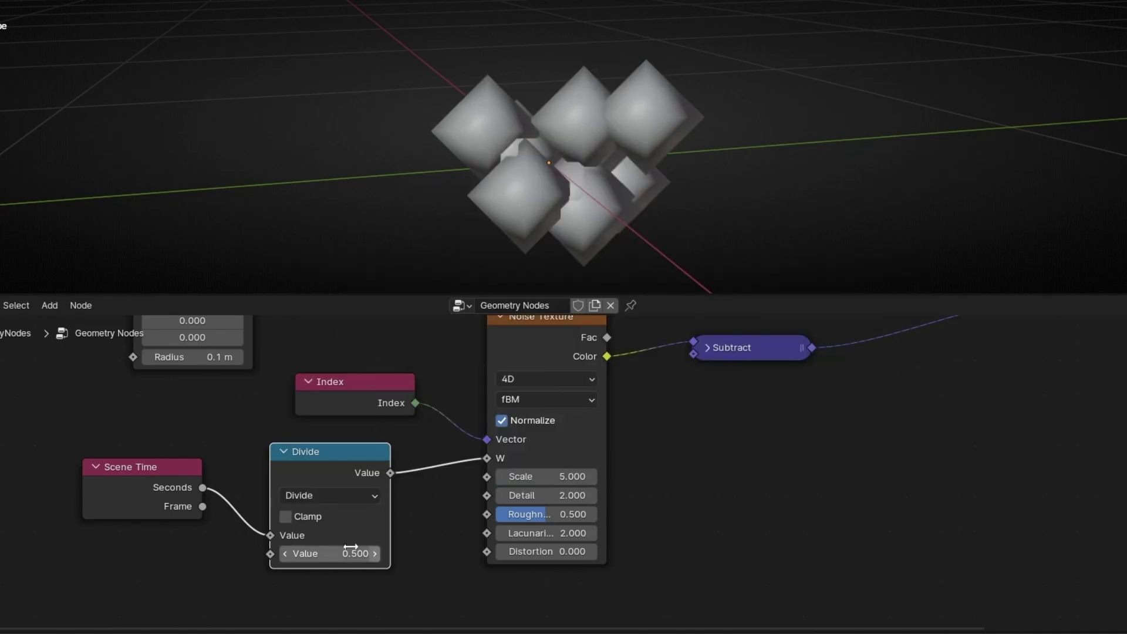
pyautogui.moveTo(309, 553); pyautogui.dragTo(367, 551)
pyautogui.moveTo(451, 194); pyautogui.dragTo(494, 193, button='middle')
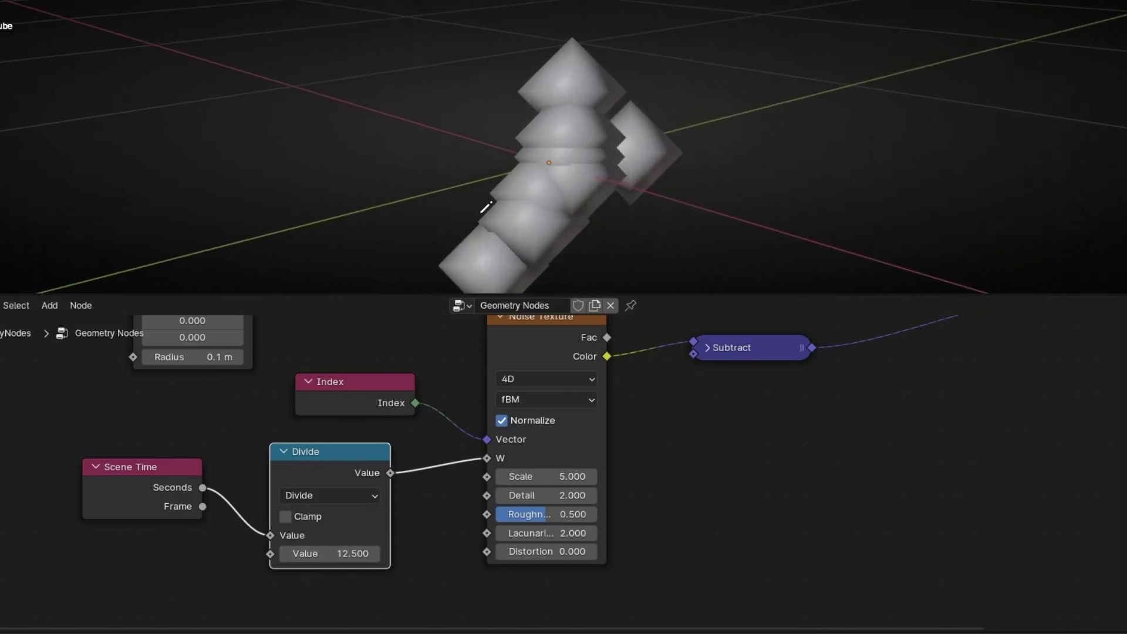
# Step: Move the Scene Time node farther away from Divide, and draw and erase an annotation stroke beside the points
pyautogui.moveTo(155, 486); pyautogui.dragTo(69, 489)
pyautogui.scroll(-2, 552, 474)
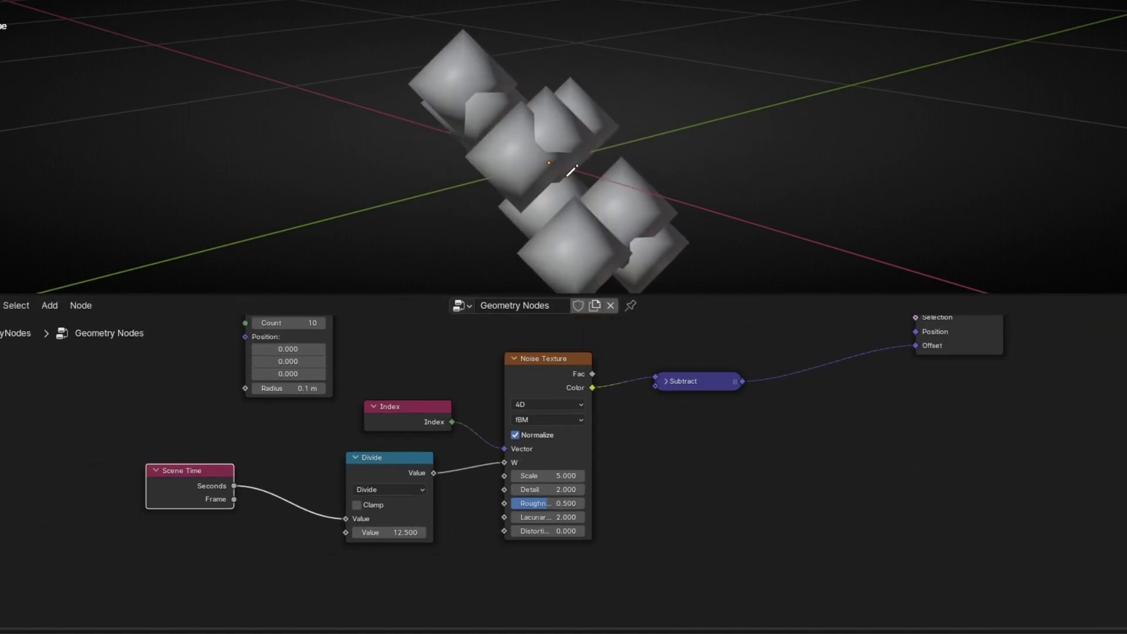
pyautogui.moveTo(600, 169); pyautogui.dragTo(564, 152, button='middle')
pyautogui.moveTo(559, 137); pyautogui.dragTo(761, 61)
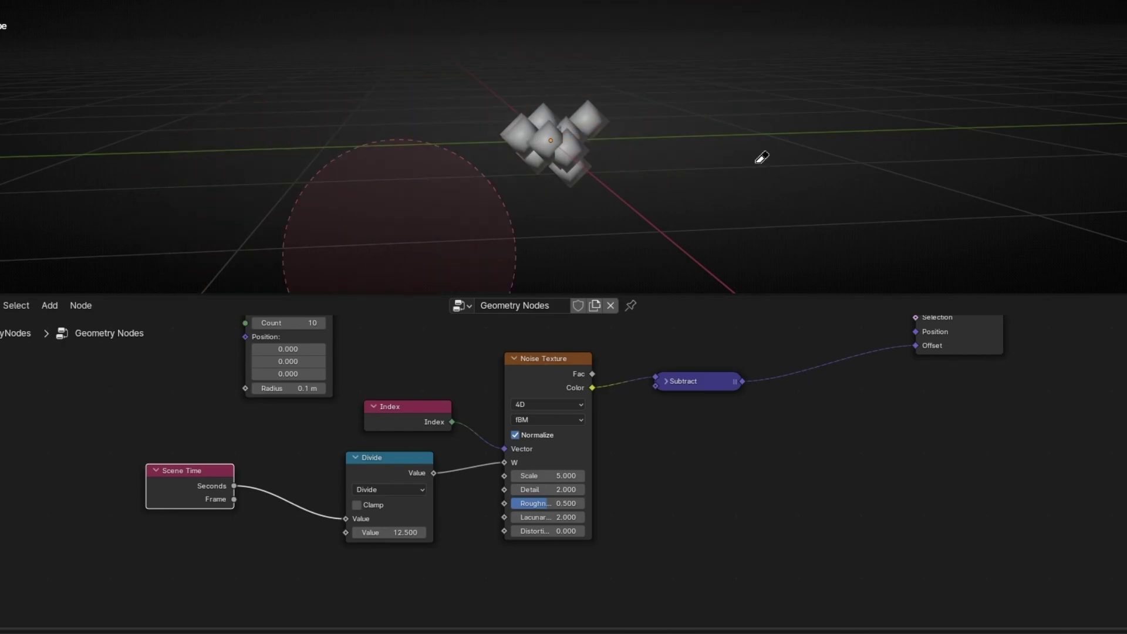
# Step: Move Subtract closer to Noise Texture, and insert a Vector Math node set to Scale between Subtract and Set Position's Offset
pyautogui.moveTo(605, 469); pyautogui.dragTo(468, 523, button='middle')
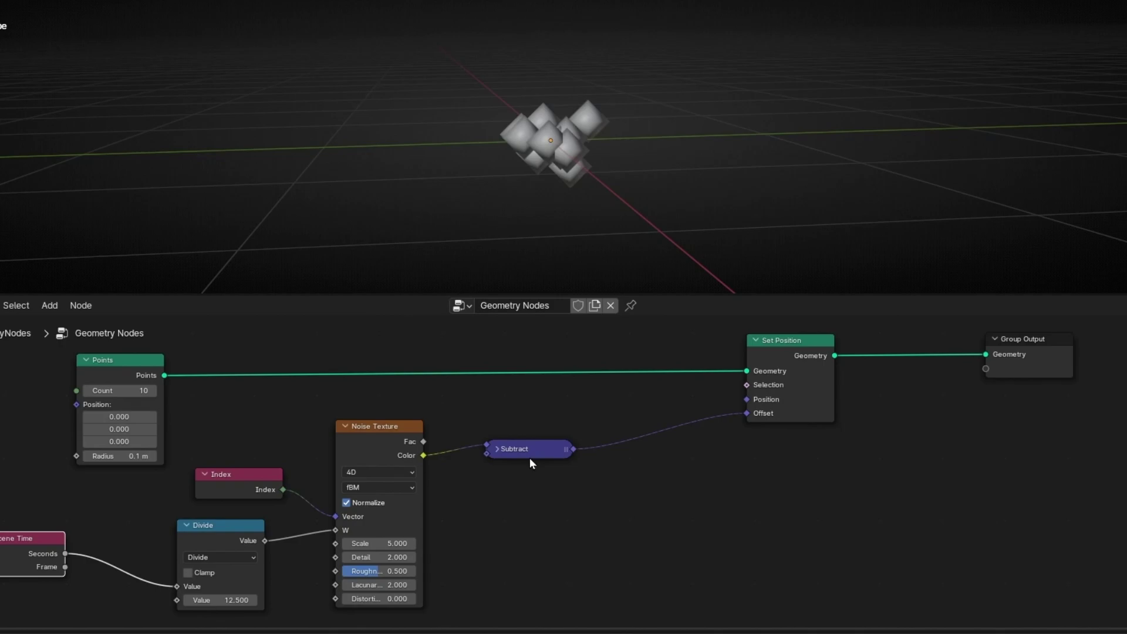
pyautogui.moveTo(531, 456)
pyautogui.mouseDown()
pyautogui.moveTo(604, 456)
pyautogui.moveTo(518, 457)
pyautogui.mouseUp()
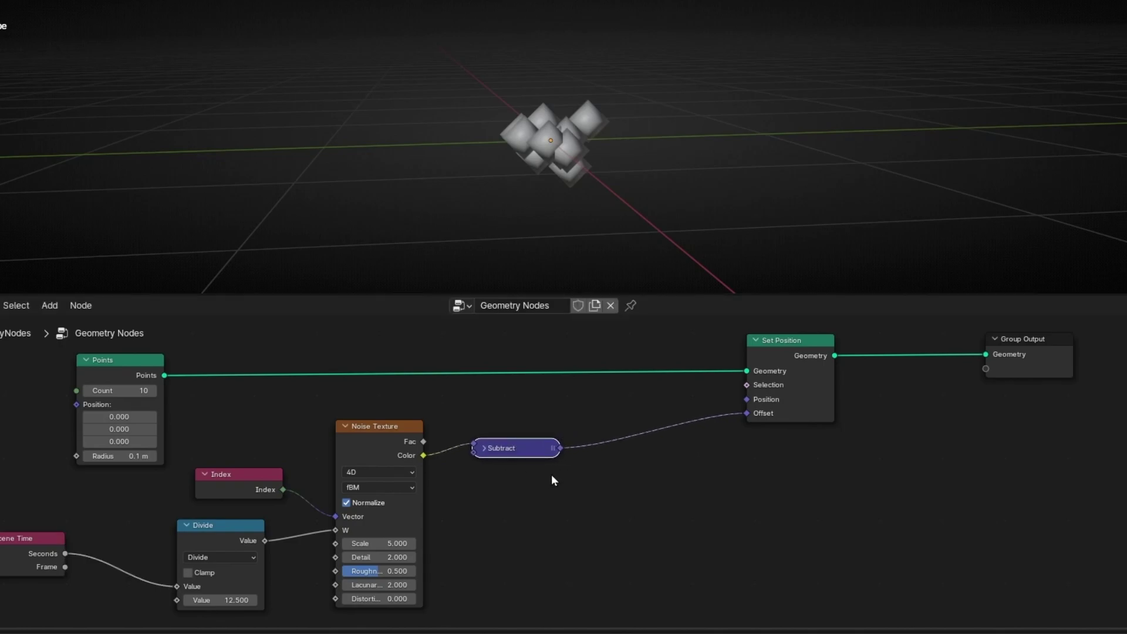
pyautogui.hotkey('shift', 'a')
pyautogui.write('s')
pyautogui.press('BackSpace')
pyautogui.write('vector ma')
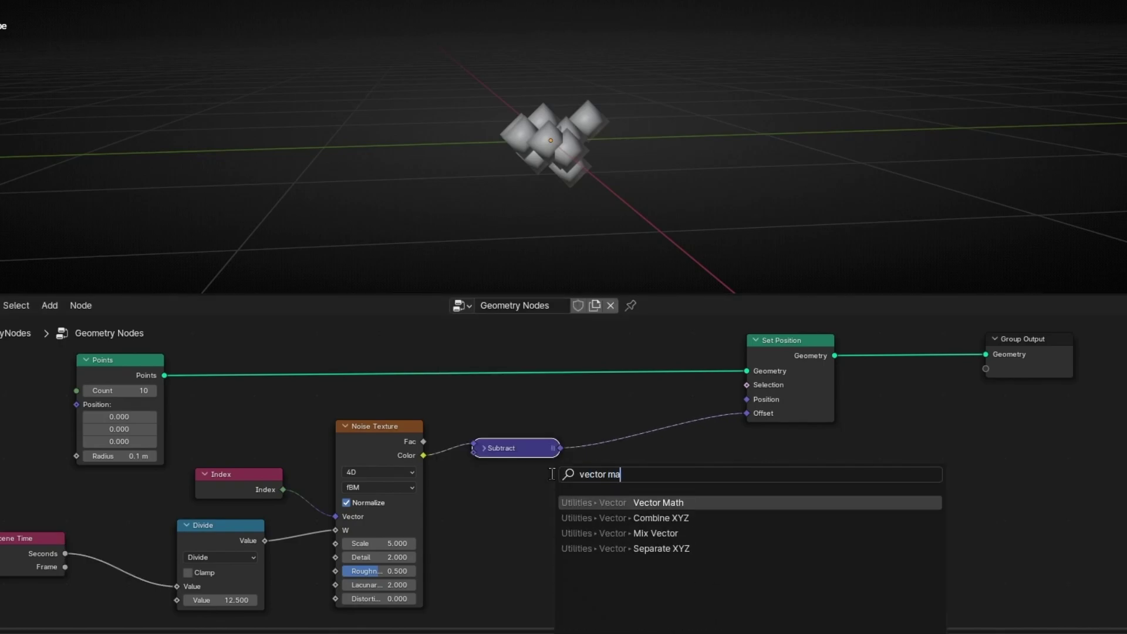
pyautogui.press('Return')
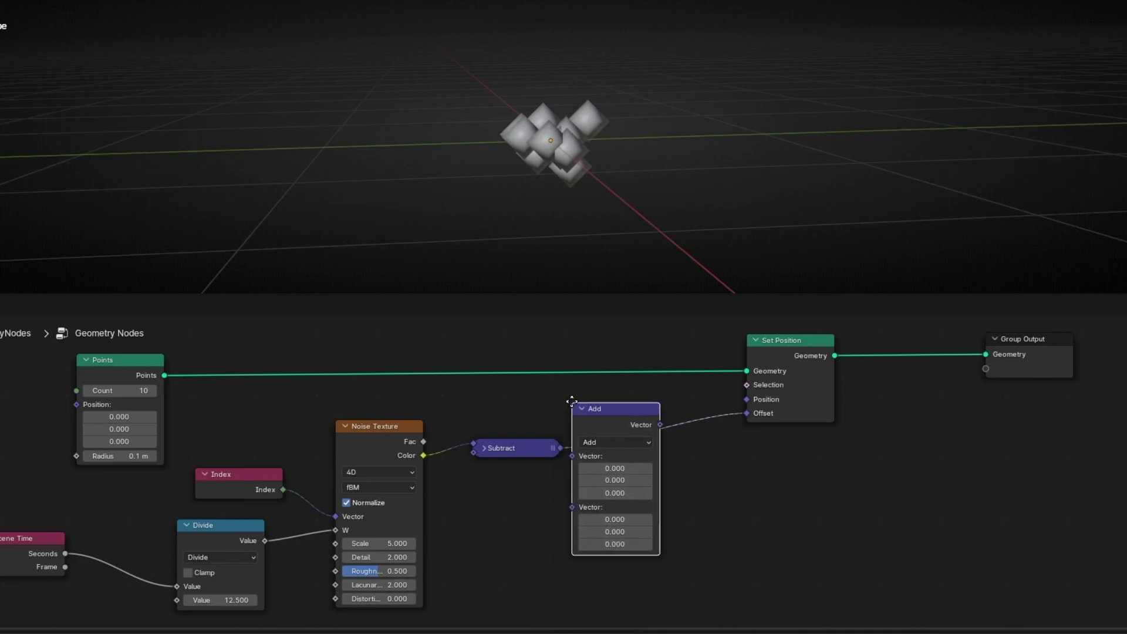
pyautogui.click(610, 402)
pyautogui.click(653, 441)
pyautogui.click(634, 633)
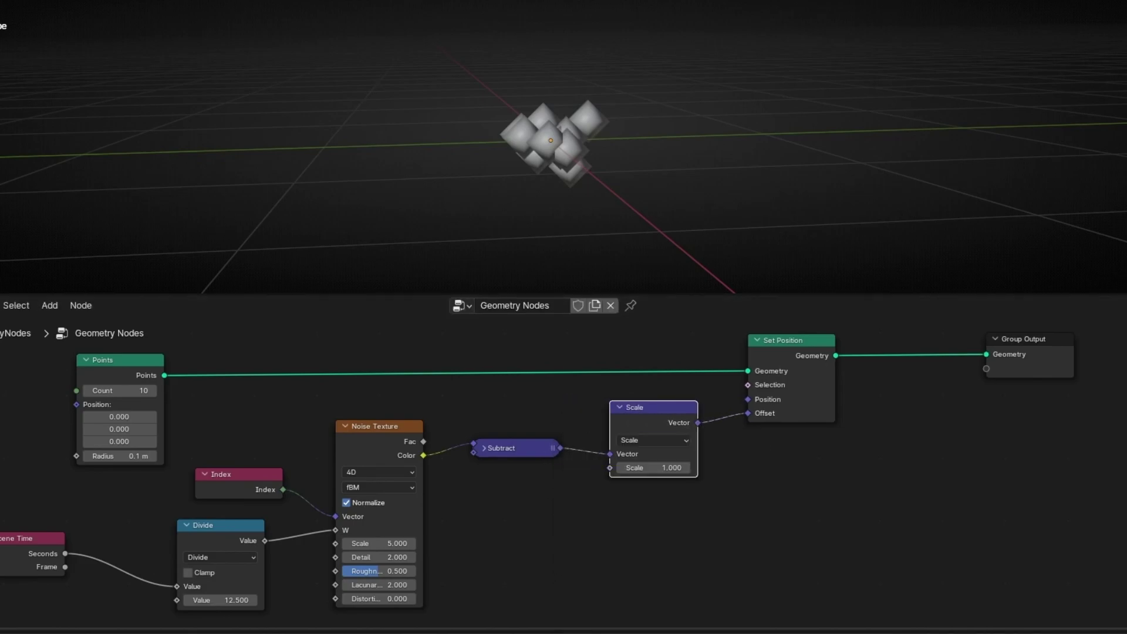
# Step: Raise the Scale node's factor to 5.4 to spread the points farther apart
pyautogui.scroll(6, 770, 518)
pyautogui.moveTo(760, 518); pyautogui.dragTo(633, 556, button='middle')
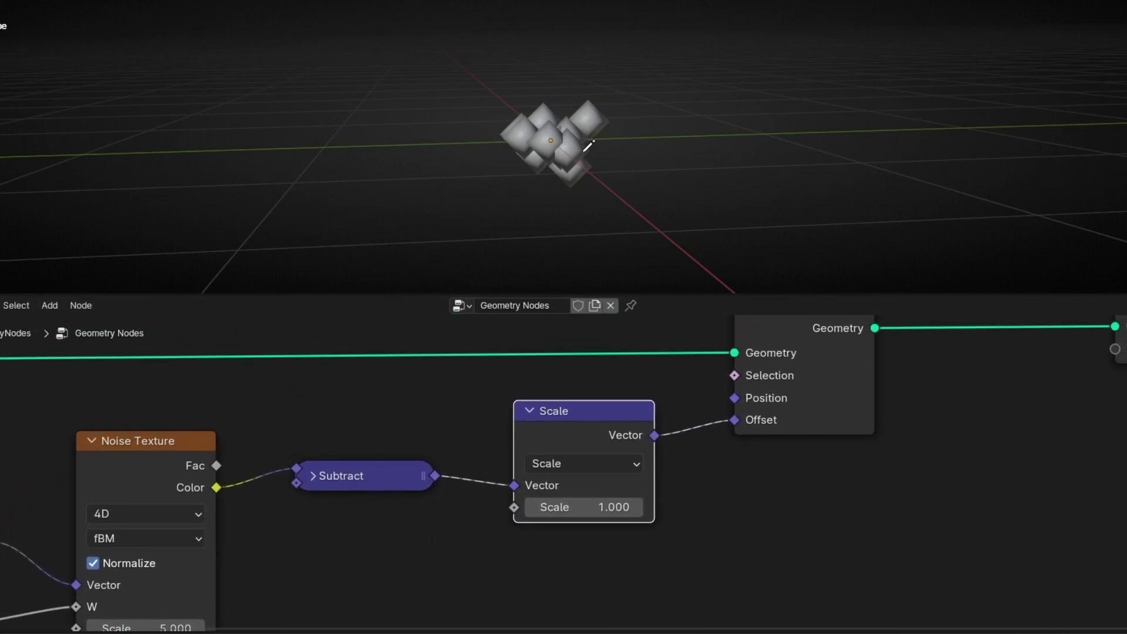
pyautogui.moveTo(595, 507); pyautogui.dragTo(648, 507)
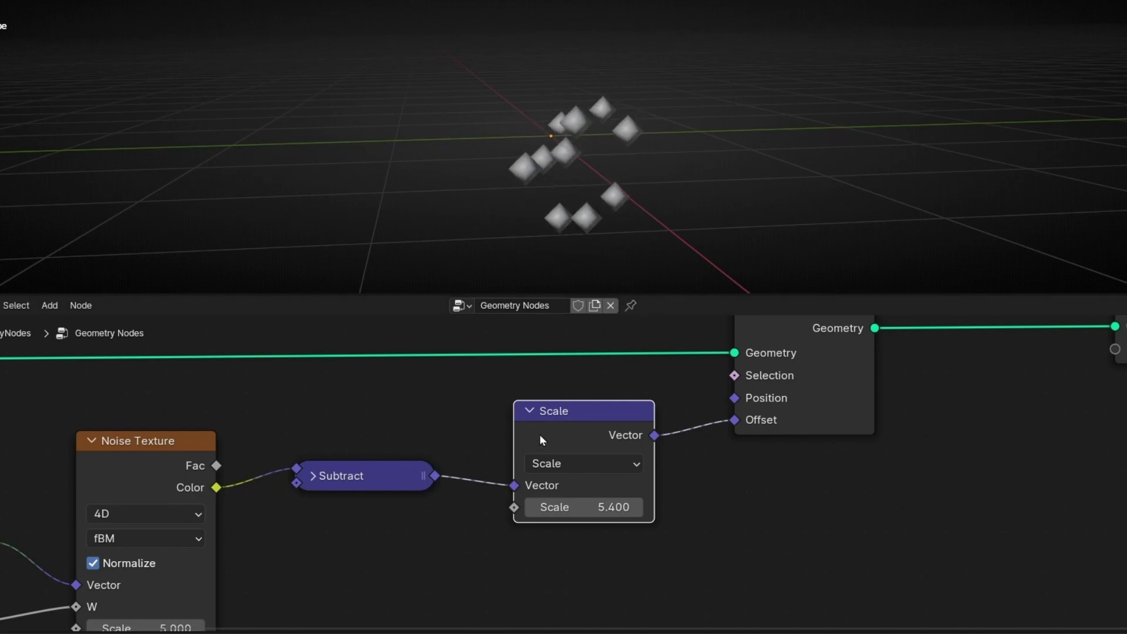
# Step: Try the Scale node ahead of Subtract, and return it to its place between Subtract and Set Position
pyautogui.moveTo(540, 436); pyautogui.dragTo(380, 456)
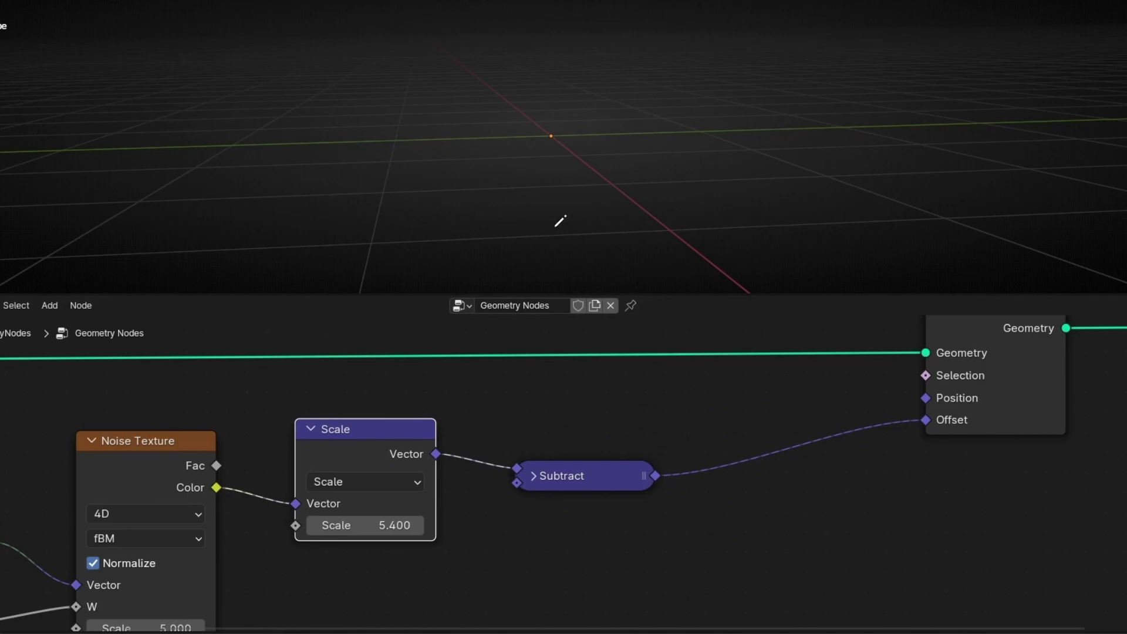
pyautogui.moveTo(561, 221); pyautogui.dragTo(504, 144, button='middle')
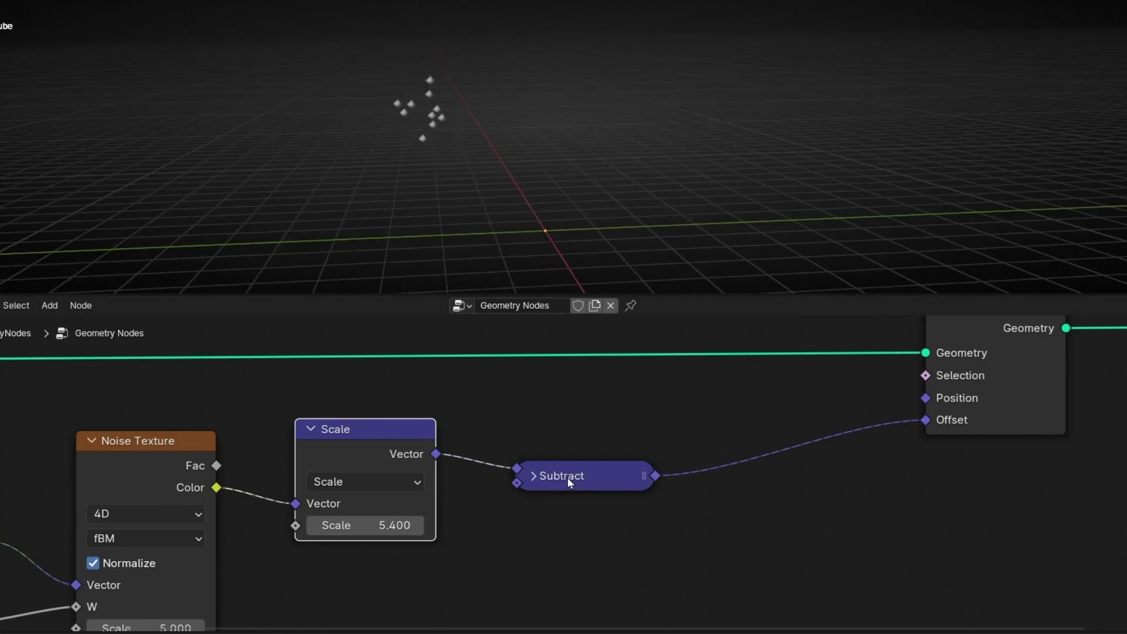
pyautogui.moveTo(568, 482); pyautogui.dragTo(577, 455)
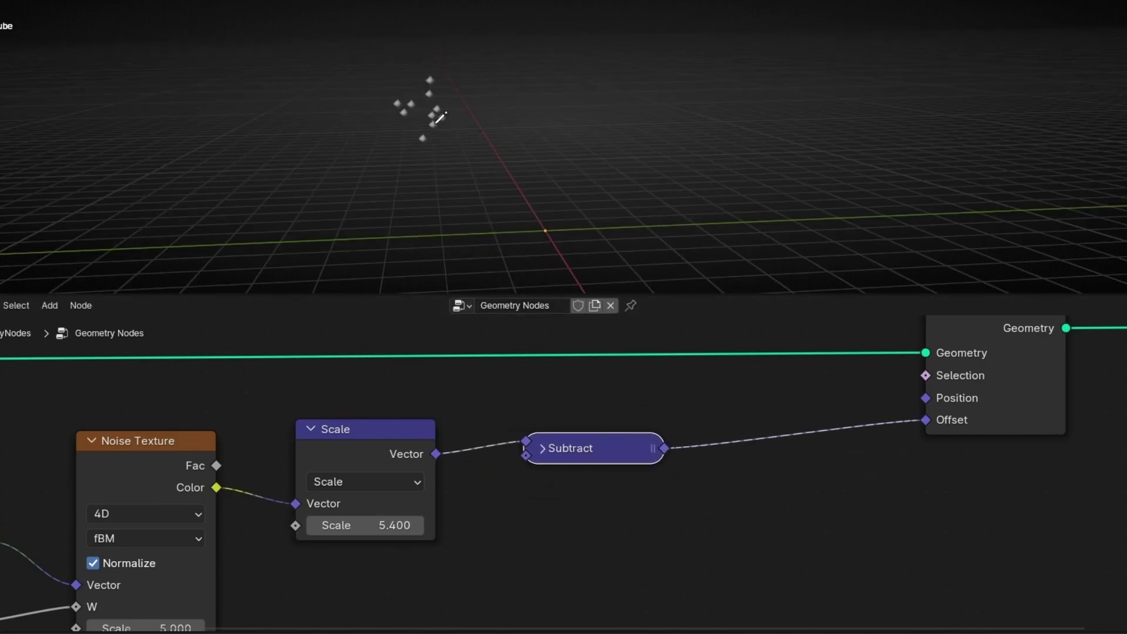
pyautogui.keyDown('alt'); pyautogui.moveTo(359, 438); pyautogui.dragTo(805, 404); pyautogui.keyUp('alt')
pyautogui.scroll(2, 577, 252)
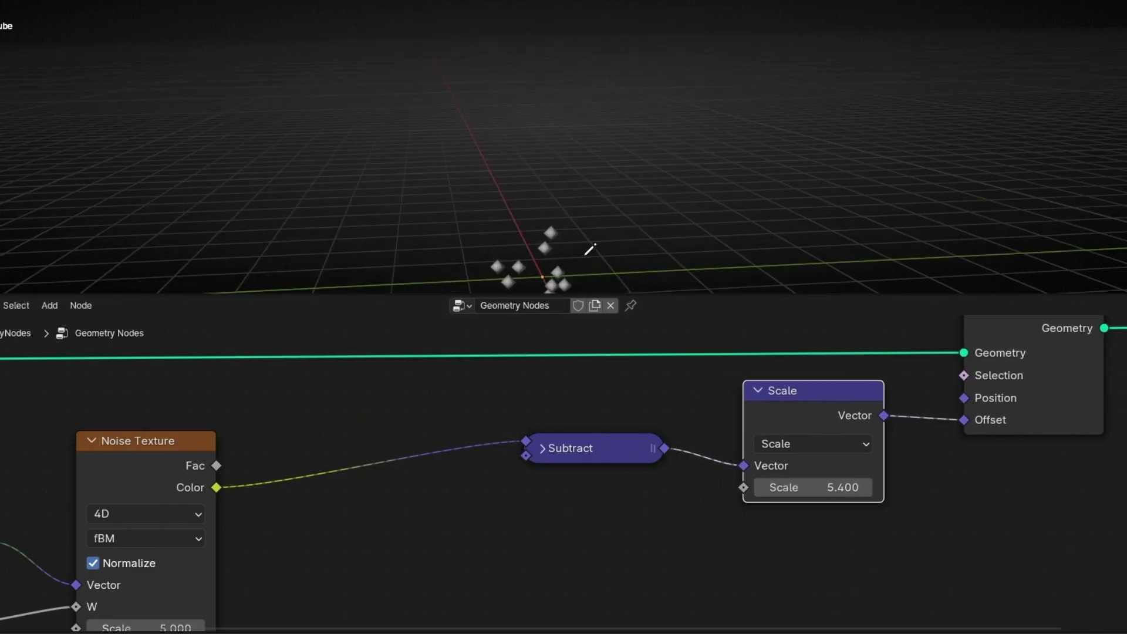
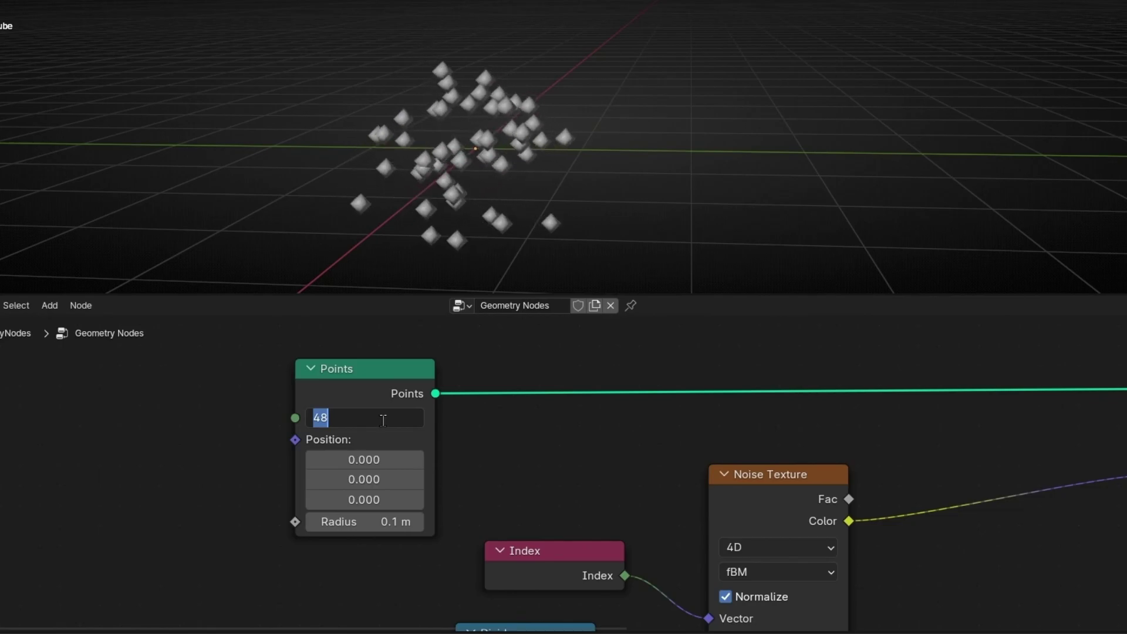
# Step: Set the Points node's count to 50 and the Scale node's factor to 20.9
pyautogui.write('50')
pyautogui.press('Return')
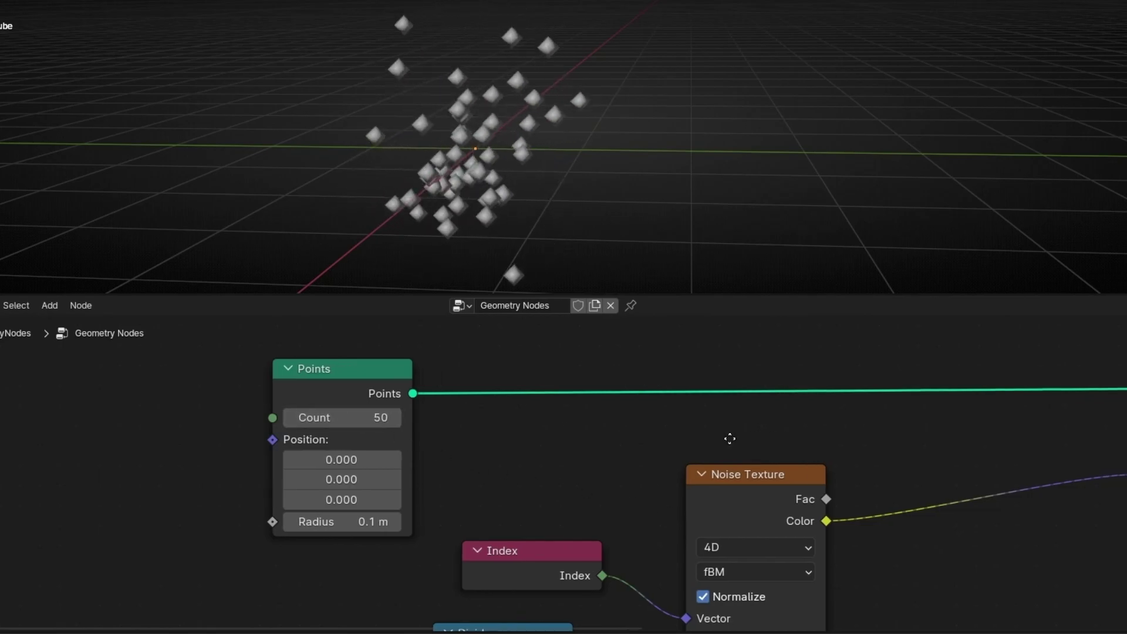
pyautogui.moveTo(729, 440); pyautogui.dragTo(192, 411, button='middle')
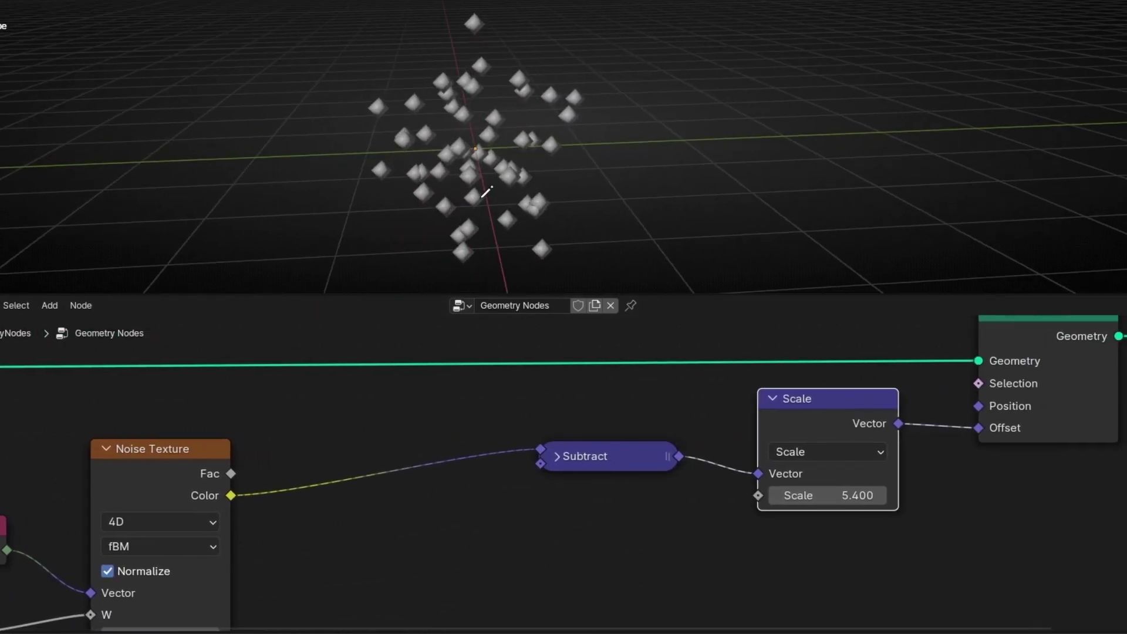
pyautogui.moveTo(347, 531); pyautogui.dragTo(477, 526, button='middle')
pyautogui.moveTo(822, 493); pyautogui.dragTo(916, 493)
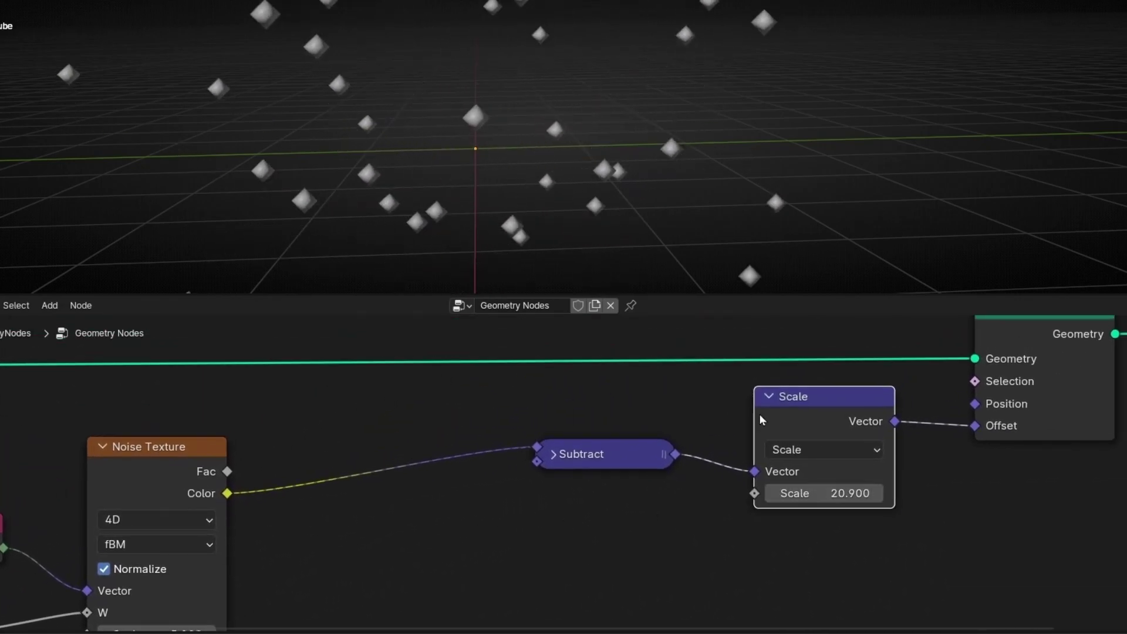
pyautogui.moveTo(526, 167); pyautogui.dragTo(531, 137, button='middle')
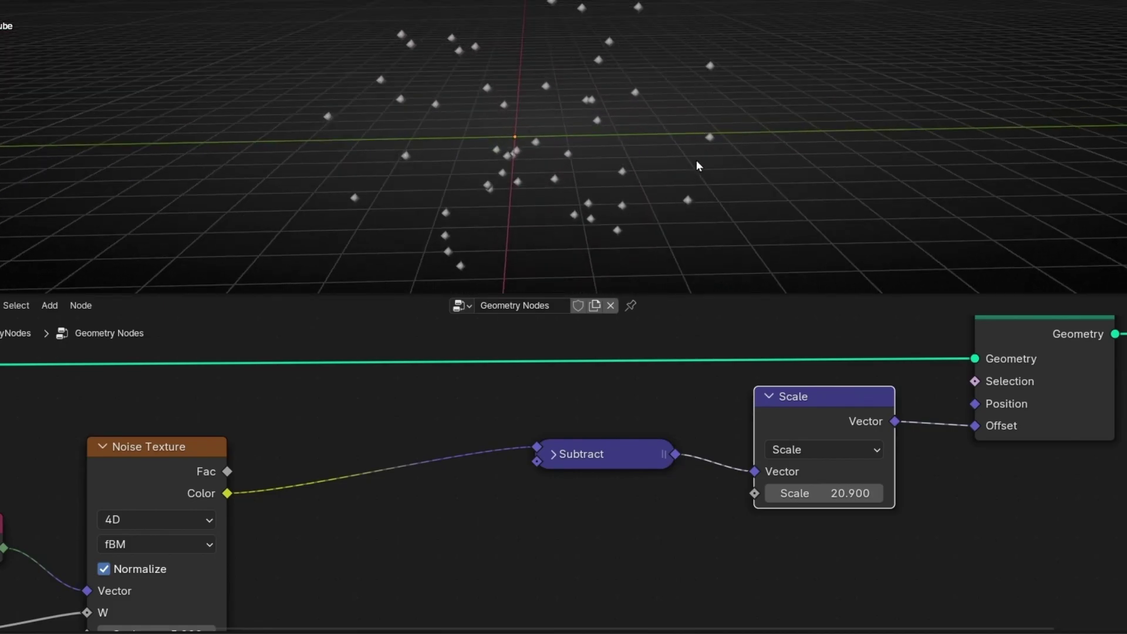
pyautogui.moveTo(378, 128); pyautogui.dragTo(432, 170, button='middle')
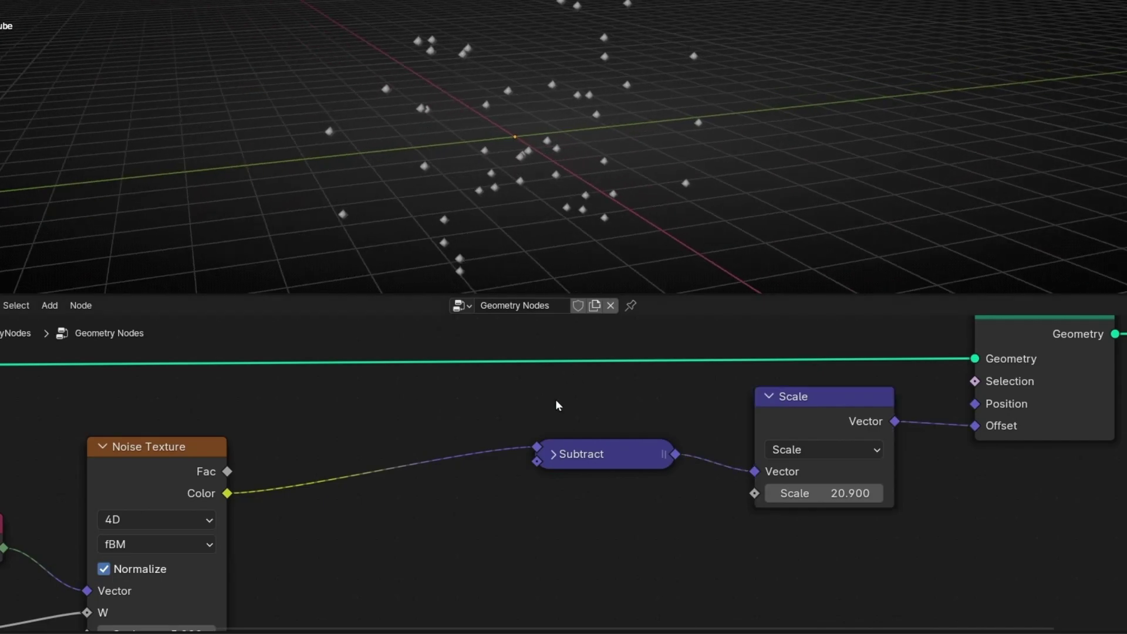
# Step: Shift Subtract and Scale closer to Noise Texture, and insert a Vector Math node set to Minimum between Scale and Set Position's Offset
pyautogui.moveTo(541, 379); pyautogui.dragTo(864, 563)
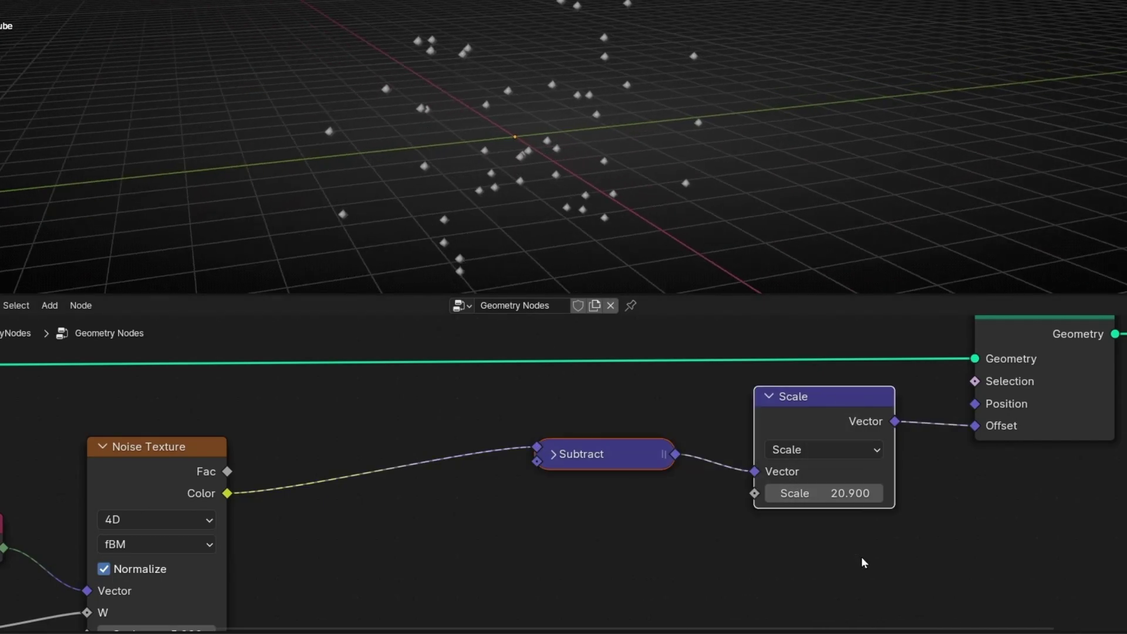
pyautogui.click(626, 578)
pyautogui.hotkey('shift', 'a')
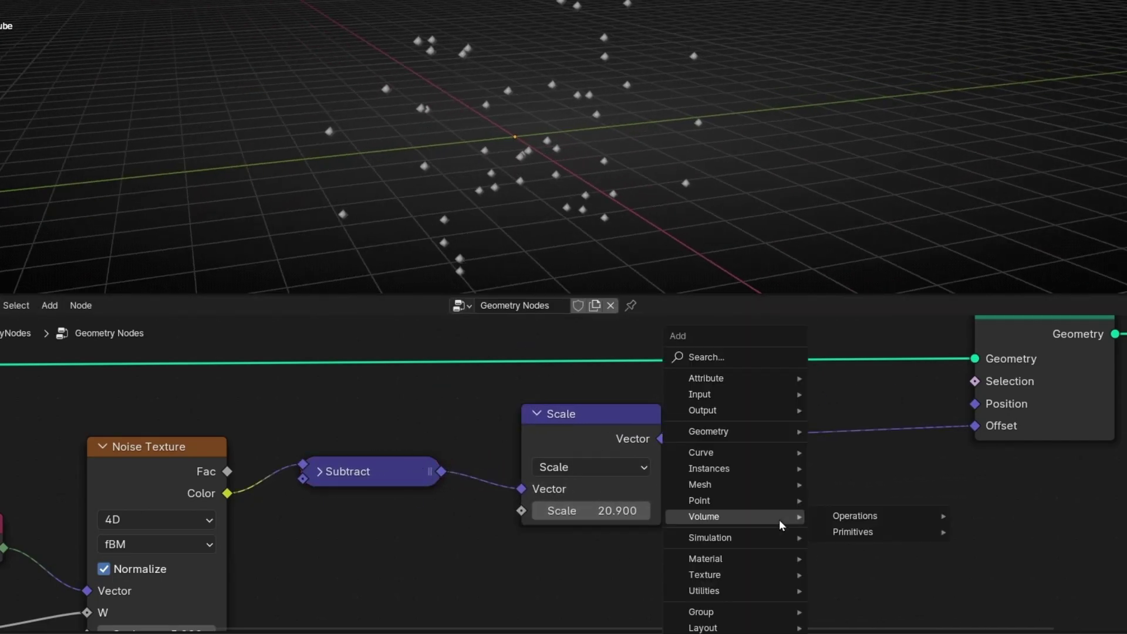
pyautogui.write('vector add')
pyautogui.press('Return')
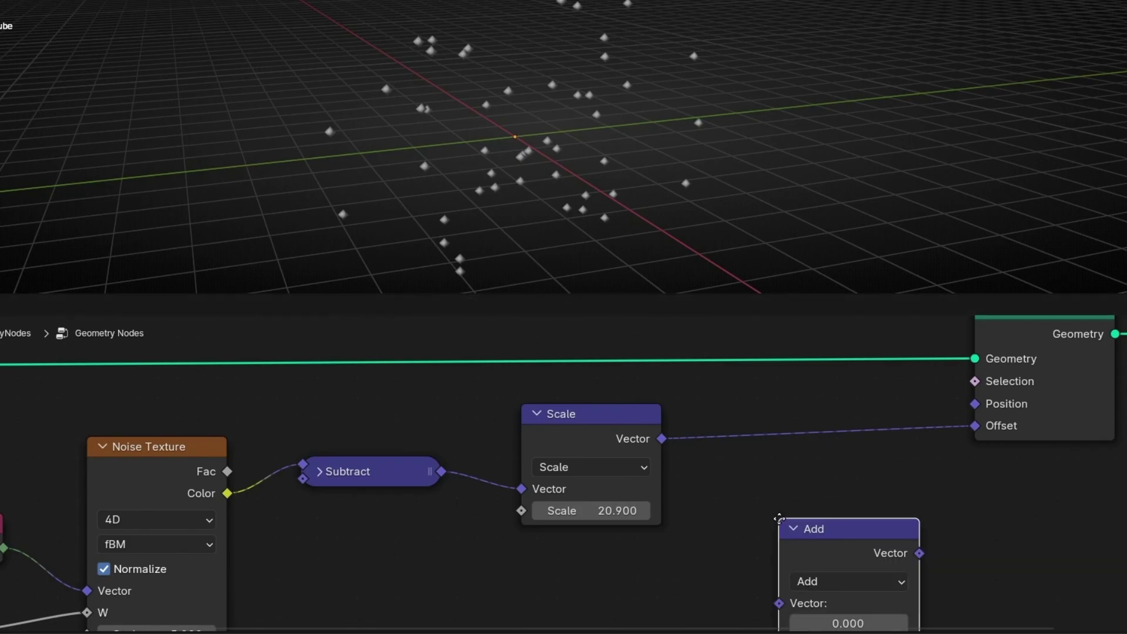
pyautogui.click(741, 396)
pyautogui.click(787, 454)
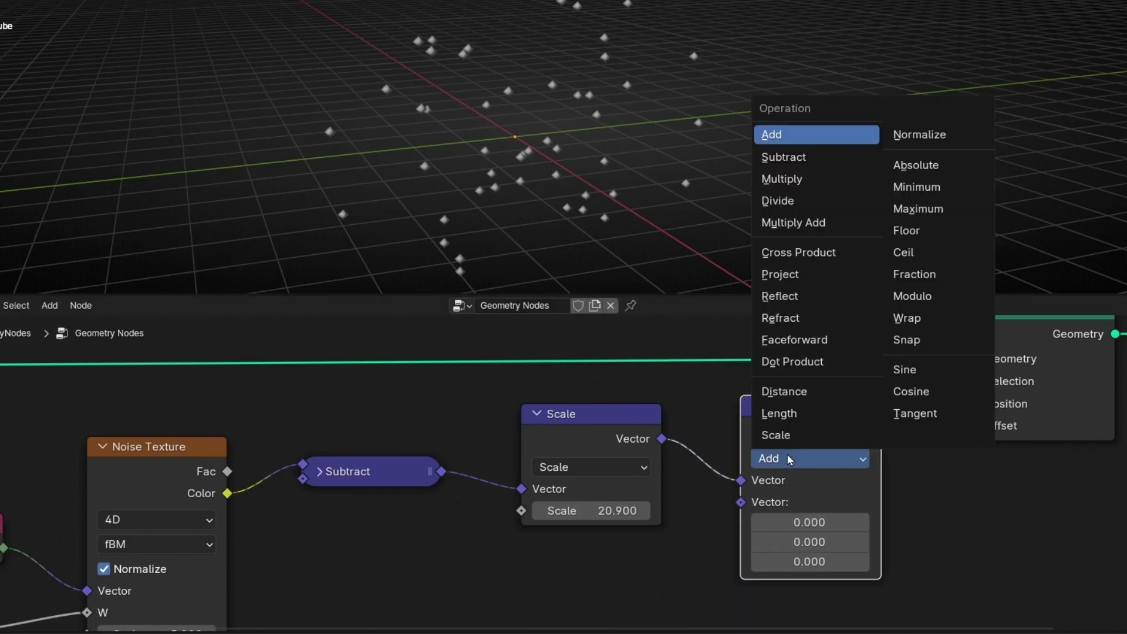
pyautogui.click(935, 198)
pyautogui.moveTo(916, 517); pyautogui.dragTo(687, 503, button='middle')
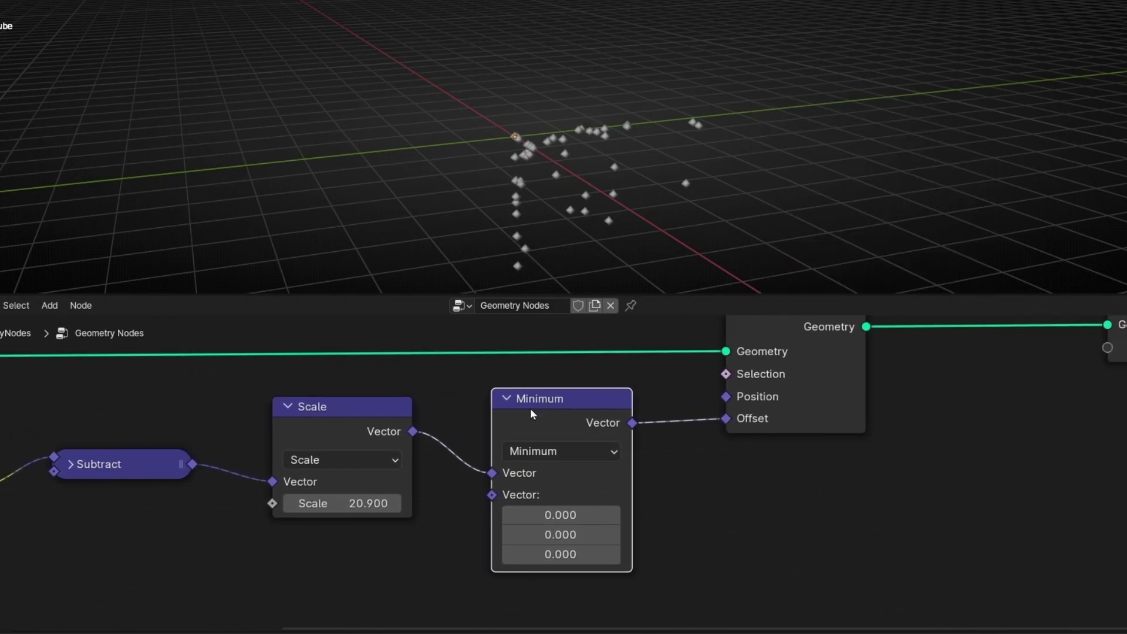
# Step: Compare the points with the Minimum node muted and active, and examine where they are limited relative to the origin's axes
pyautogui.moveTo(589, 484)
pyautogui.moveTo(482, 179); pyautogui.dragTo(533, 199, button='middle')
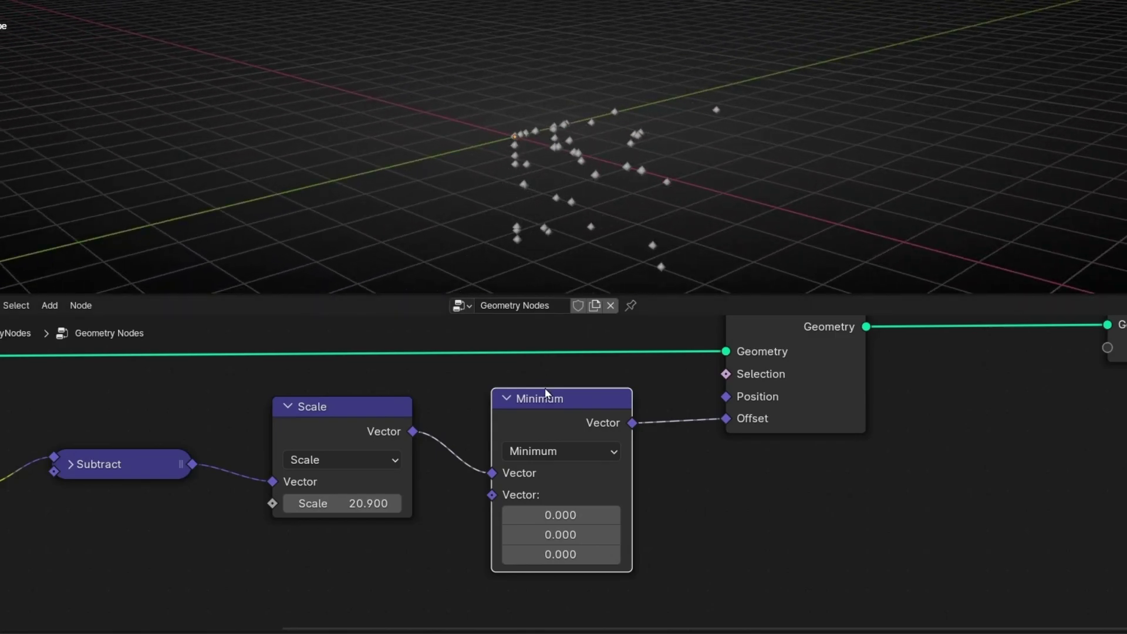
pyautogui.press('m')
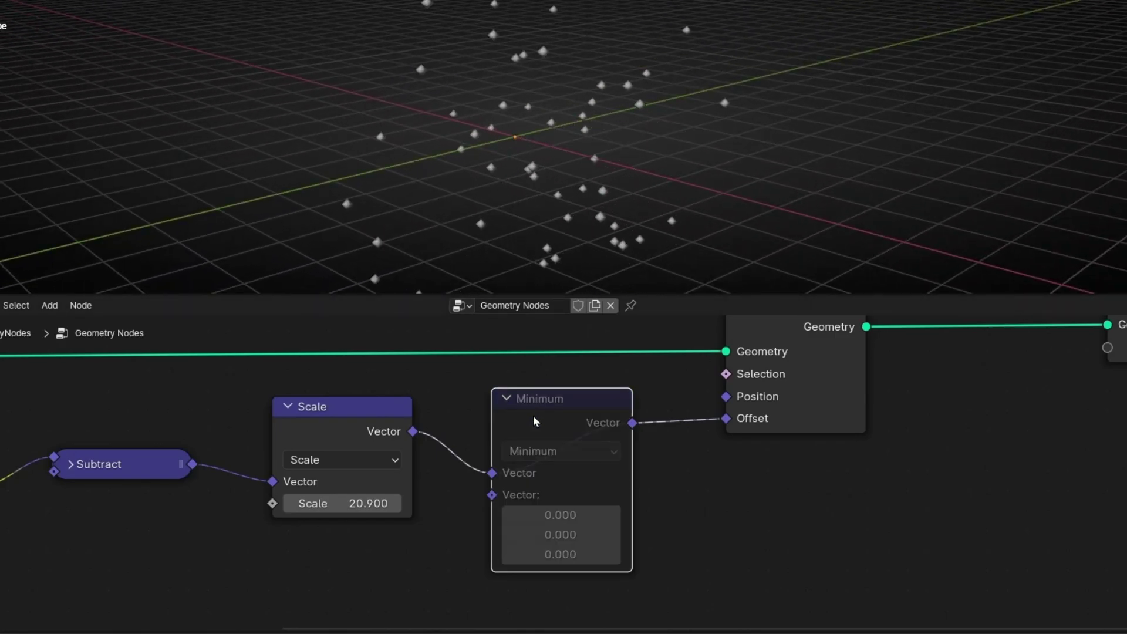
pyautogui.press('m')
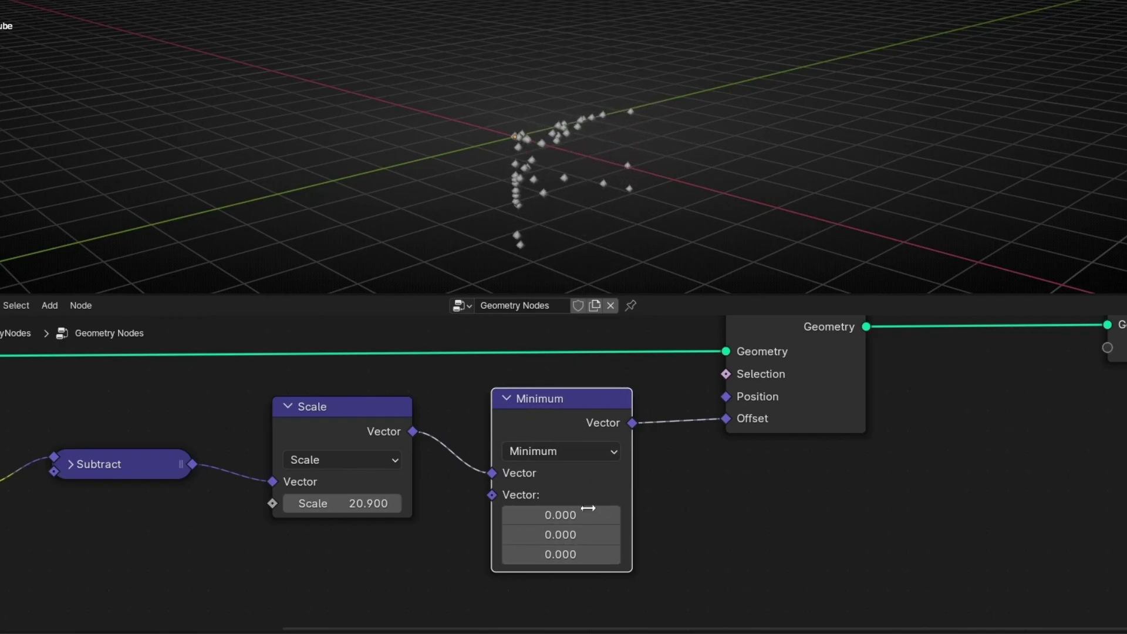
pyautogui.moveTo(590, 248); pyautogui.dragTo(313, 259, button='middle')
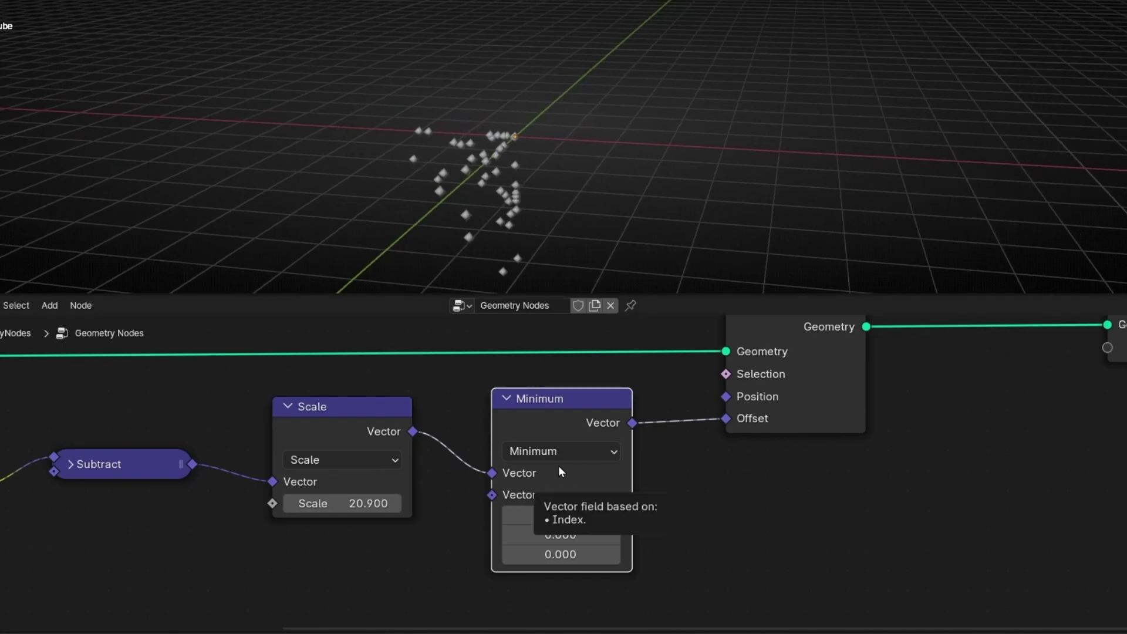
pyautogui.scroll(4, 494, 159)
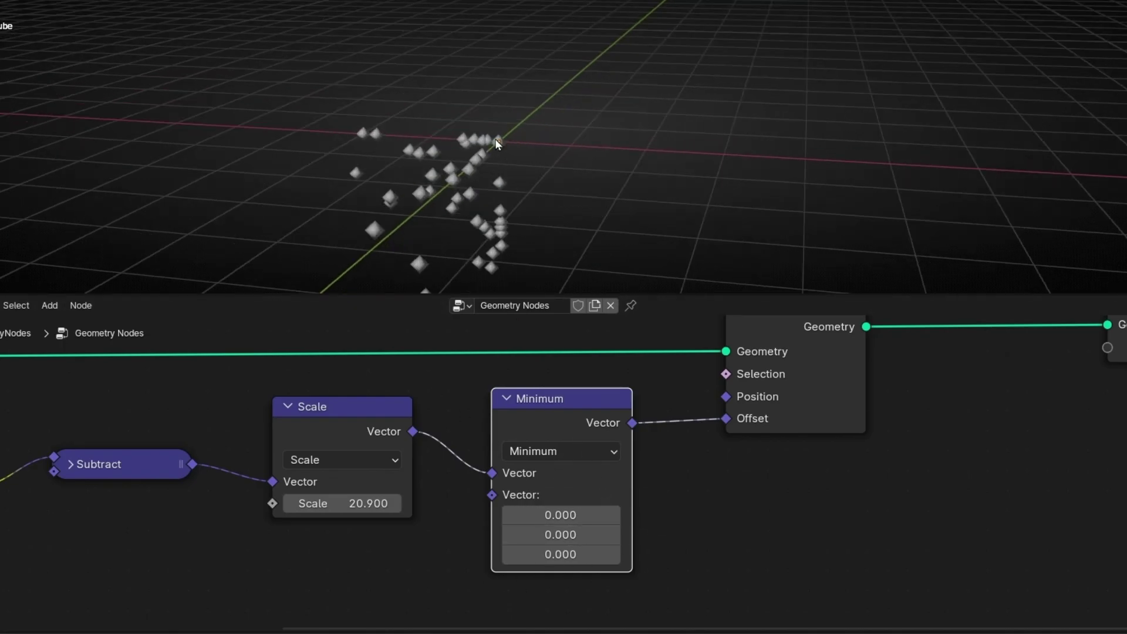
pyautogui.keyDown('shift'); pyautogui.moveTo(482, 153); pyautogui.dragTo(541, 141, button='middle'); pyautogui.keyUp('shift')
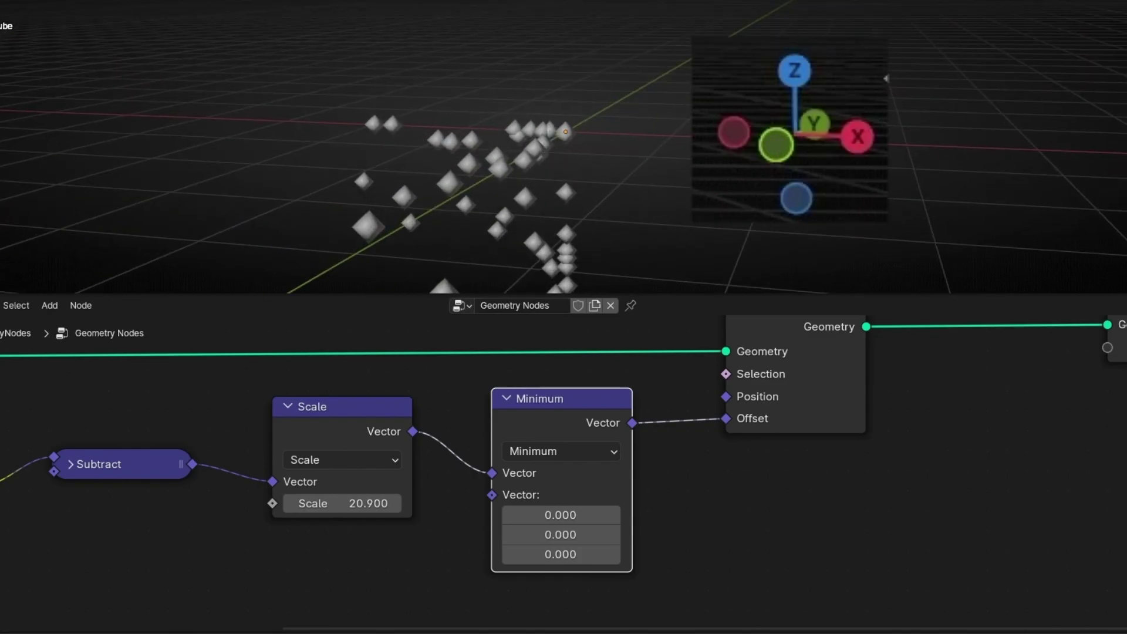
pyautogui.scroll(-3, 576, 187)
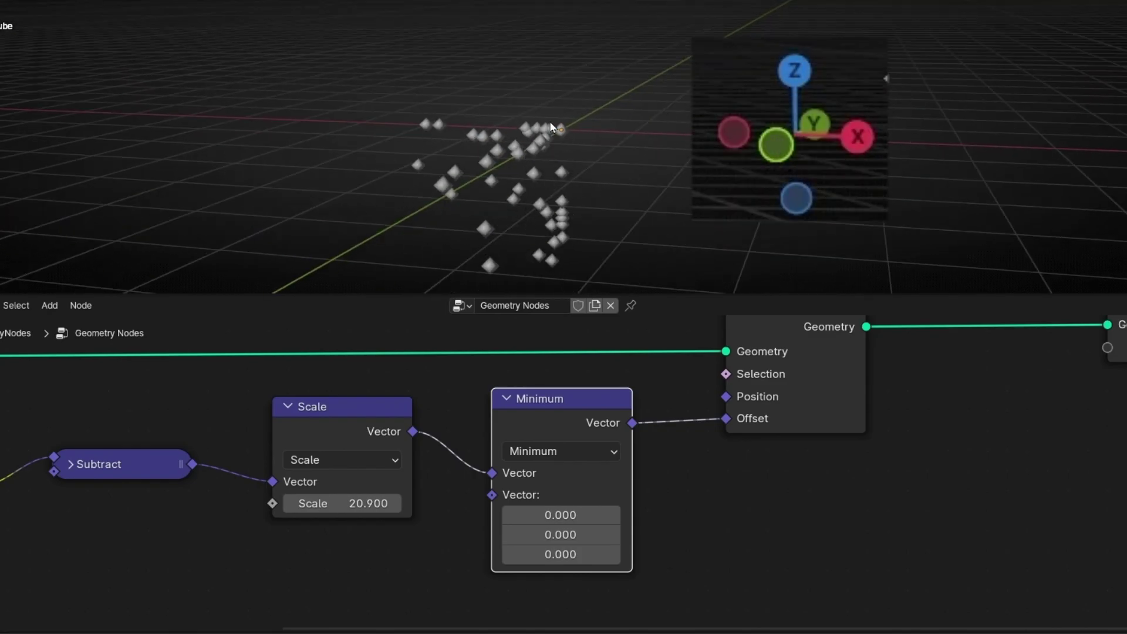
# Step: Pause the animation and set all three components of the Minimum node's second vector to 1
pyautogui.press('space')
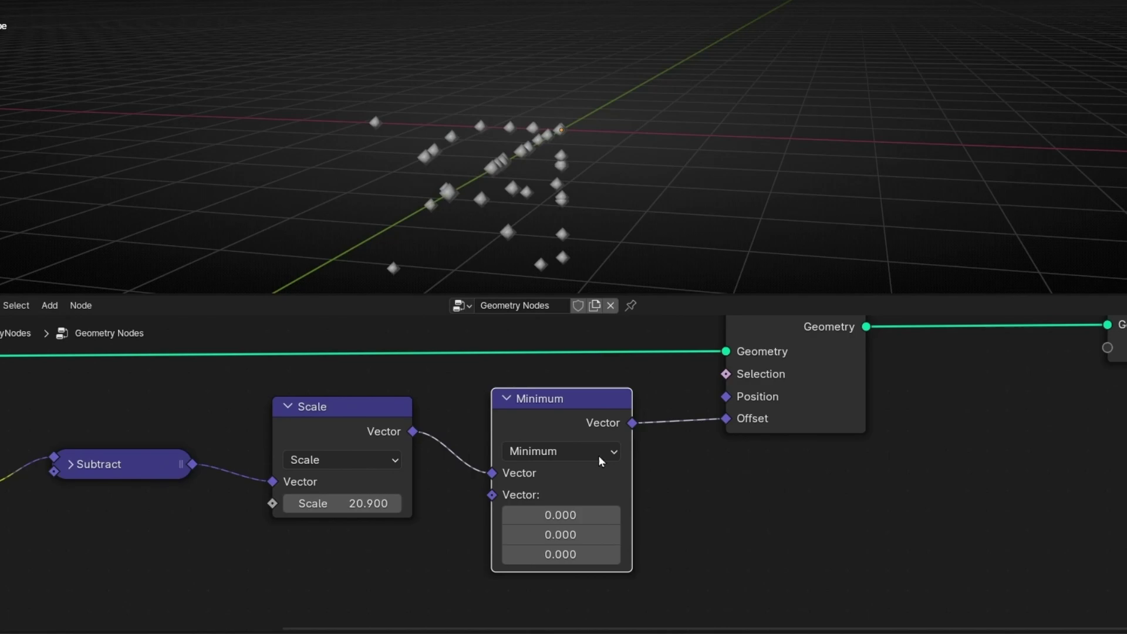
pyautogui.click(545, 514)
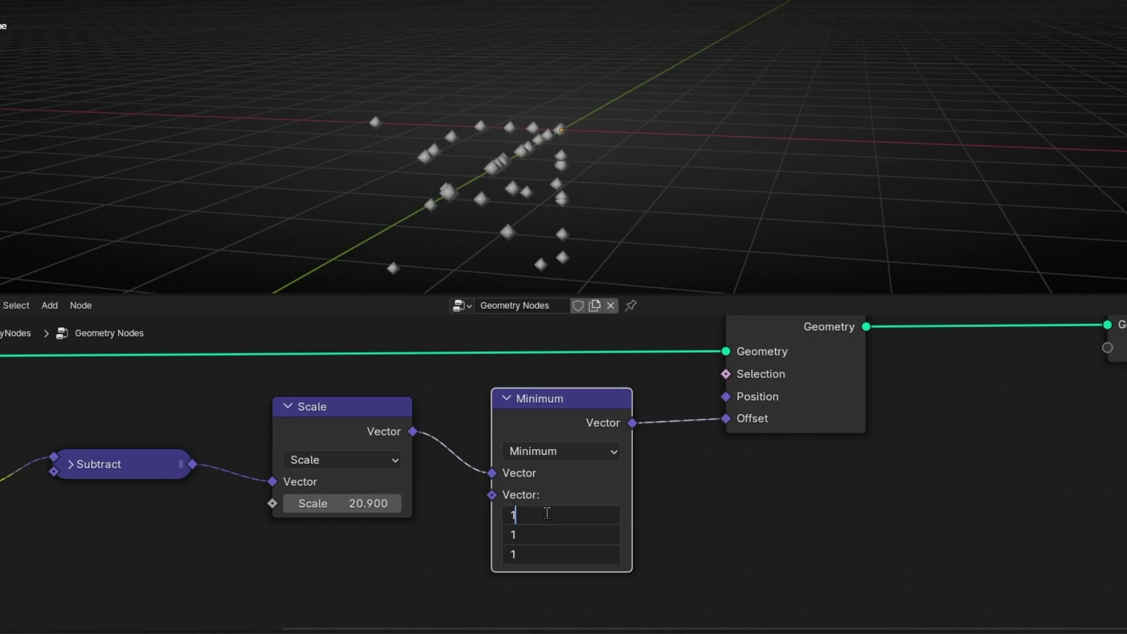
pyautogui.press('Return')
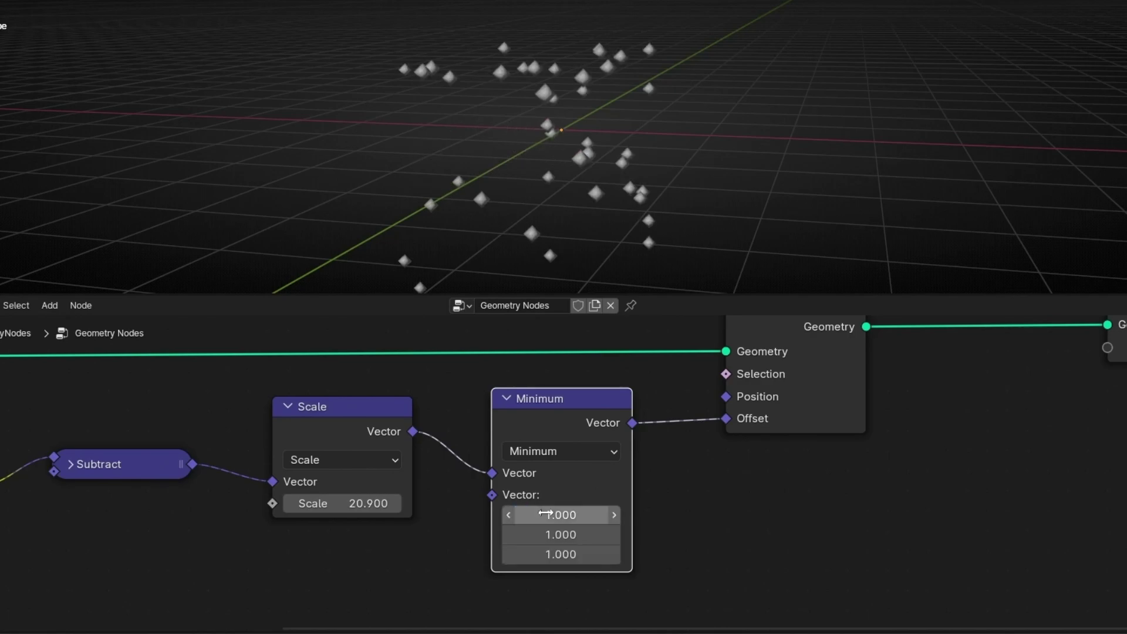
pyautogui.moveTo(487, 63); pyautogui.dragTo(456, 80, button='middle')
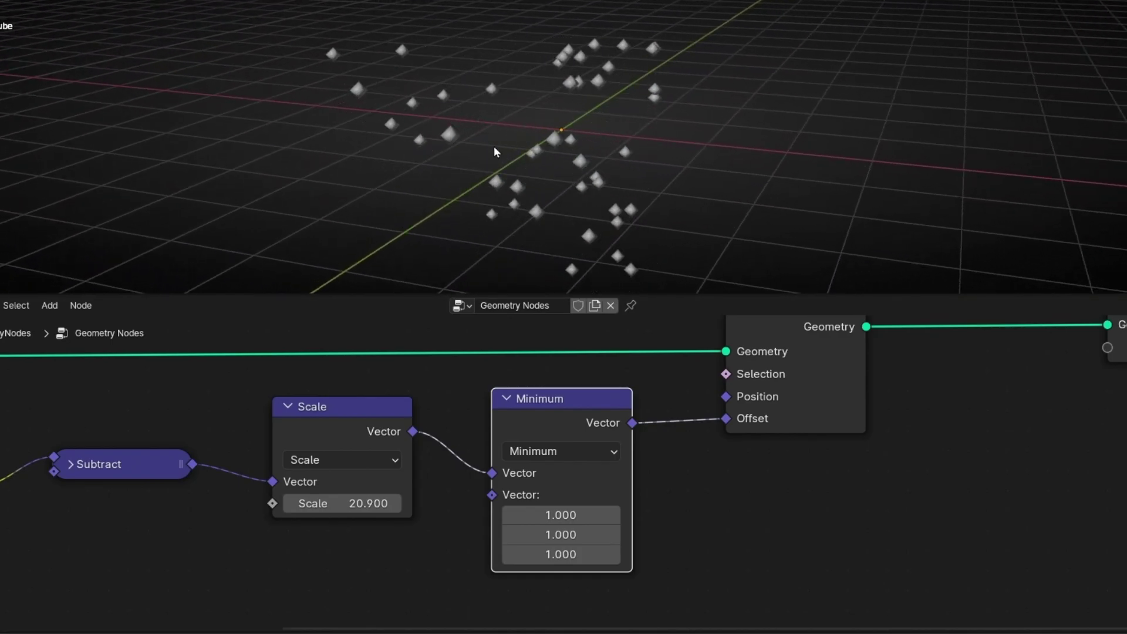
# Step: Raise the Scale node's factor to 66.3 and the Points node's count to 625
pyautogui.moveTo(351, 505); pyautogui.dragTo(546, 505)
pyautogui.scroll(-3, 476, 258)
pyautogui.moveTo(477, 256); pyautogui.dragTo(556, 73, button='middle')
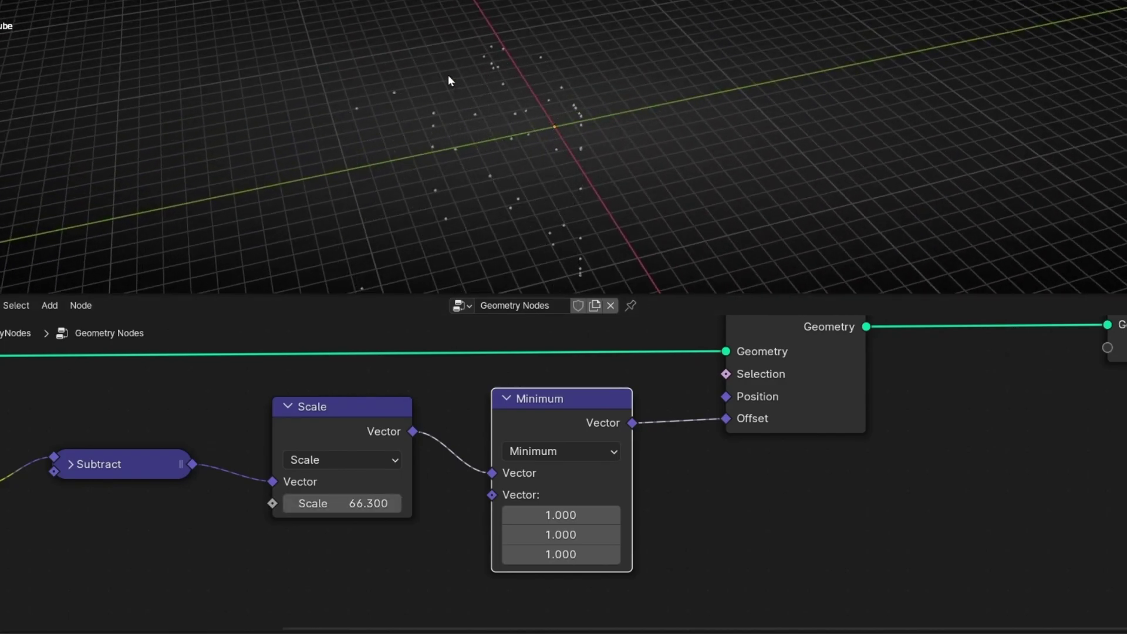
pyautogui.moveTo(77, 413); pyautogui.dragTo(599, 482, button='middle')
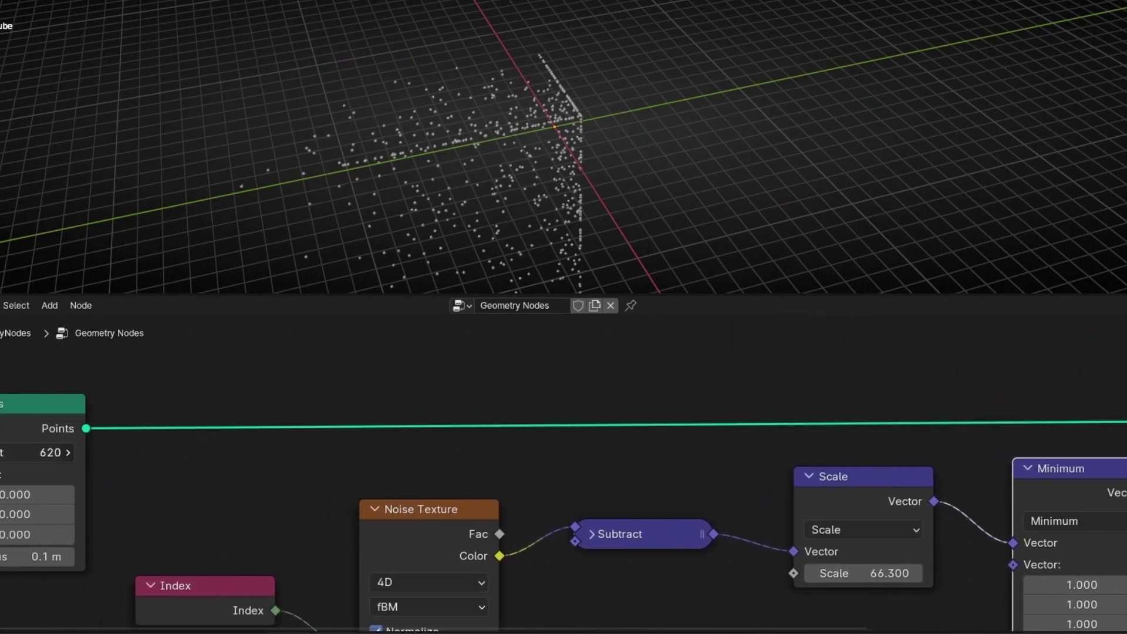
pyautogui.moveTo(630, 218)
pyautogui.mouseDown(button='middle')
pyautogui.moveTo(453, 184)
pyautogui.moveTo(720, 189)
pyautogui.moveTo(440, 176)
pyautogui.moveTo(515, 180)
pyautogui.moveTo(584, 164)
pyautogui.moveTo(518, 131)
pyautogui.moveTo(552, 150)
pyautogui.moveTo(741, 148)
pyautogui.moveTo(634, 171)
pyautogui.moveTo(624, 208)
pyautogui.mouseUp(button='middle')
pyautogui.scroll(5, 583, 155)
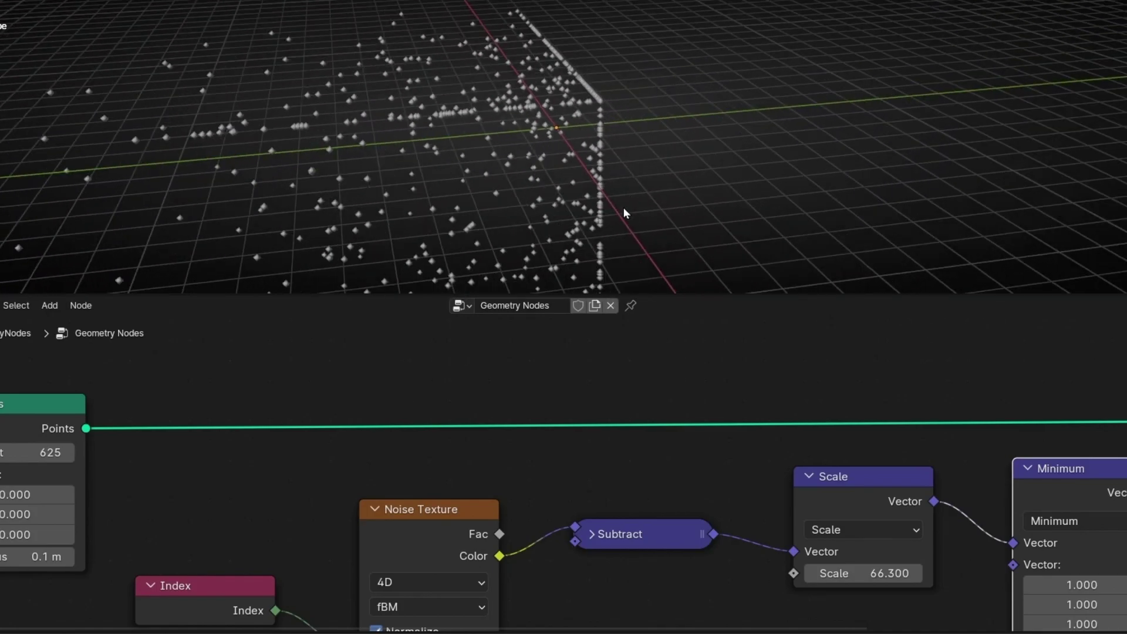
# Step: Move Subtract and Scale back to make room, and insert a duplicate of Minimum set to Maximum between Scale and Minimum
pyautogui.moveTo(712, 485); pyautogui.dragTo(254, 414, button='middle')
pyautogui.moveTo(326, 421); pyautogui.dragTo(262, 424)
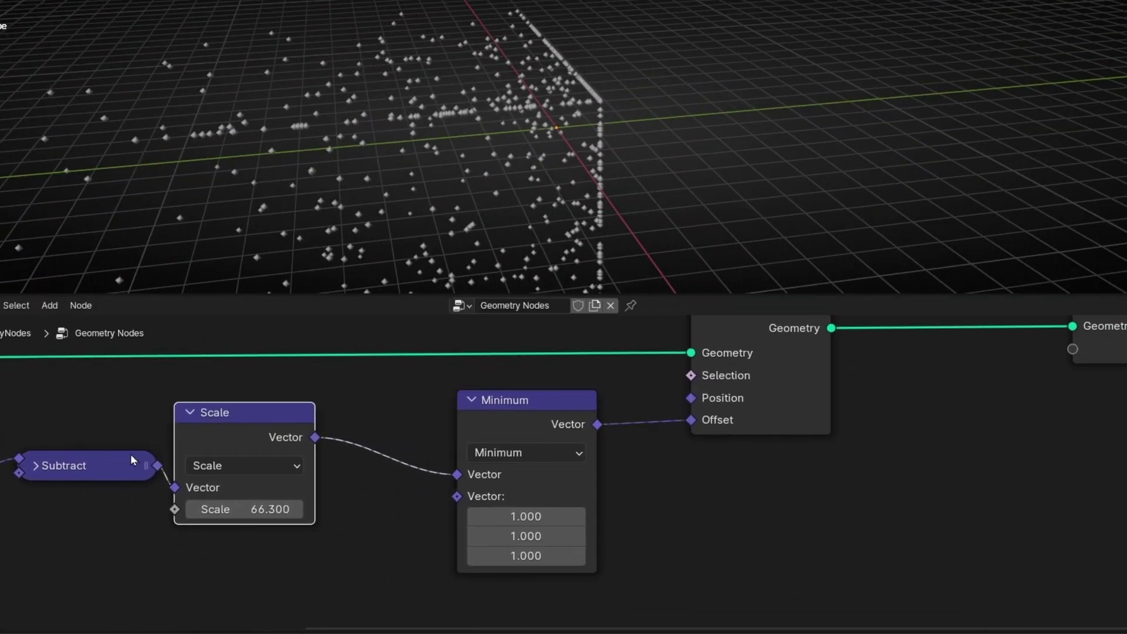
pyautogui.moveTo(130, 454); pyautogui.dragTo(56, 453)
pyautogui.moveTo(216, 426); pyautogui.dragTo(156, 431)
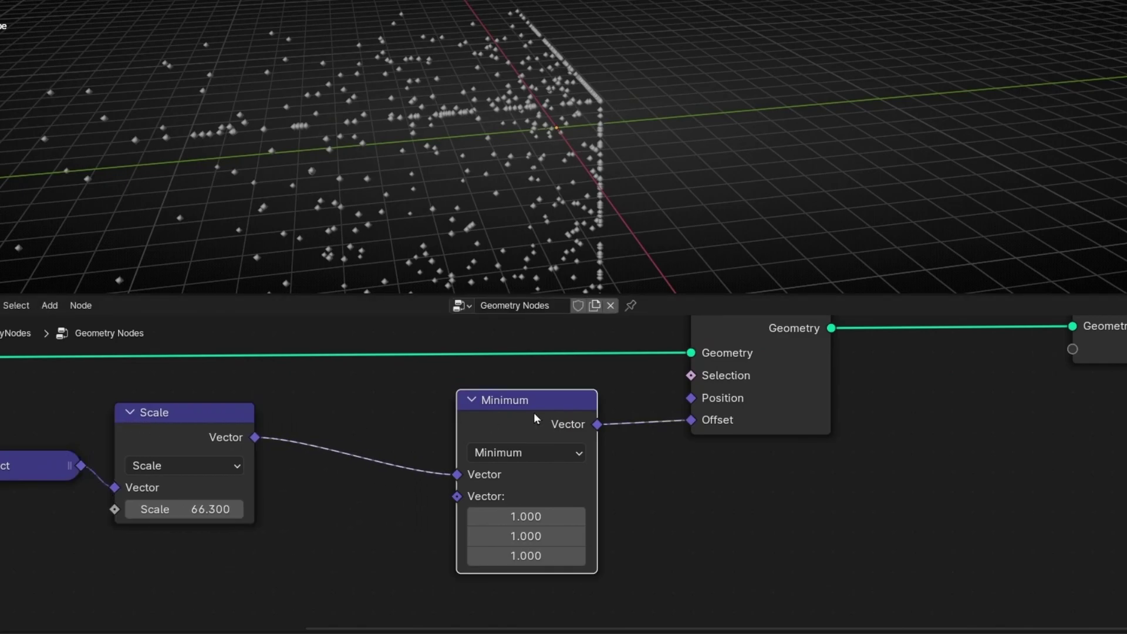
pyautogui.hotkey('shift', 'd')
pyautogui.click(411, 414)
pyautogui.click(381, 455)
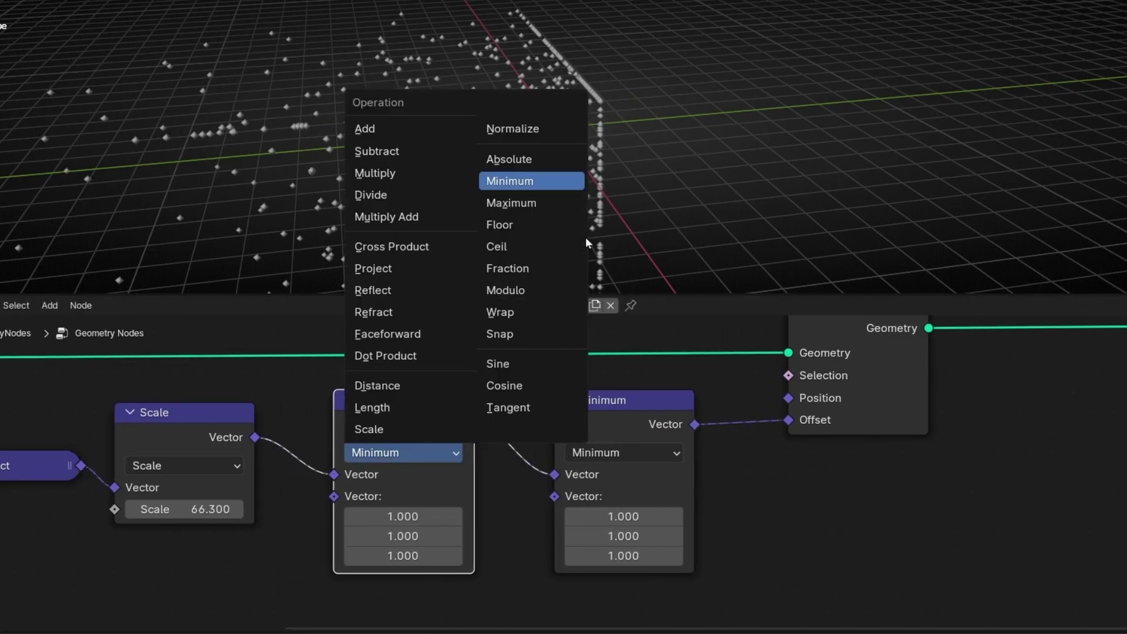
pyautogui.click(536, 203)
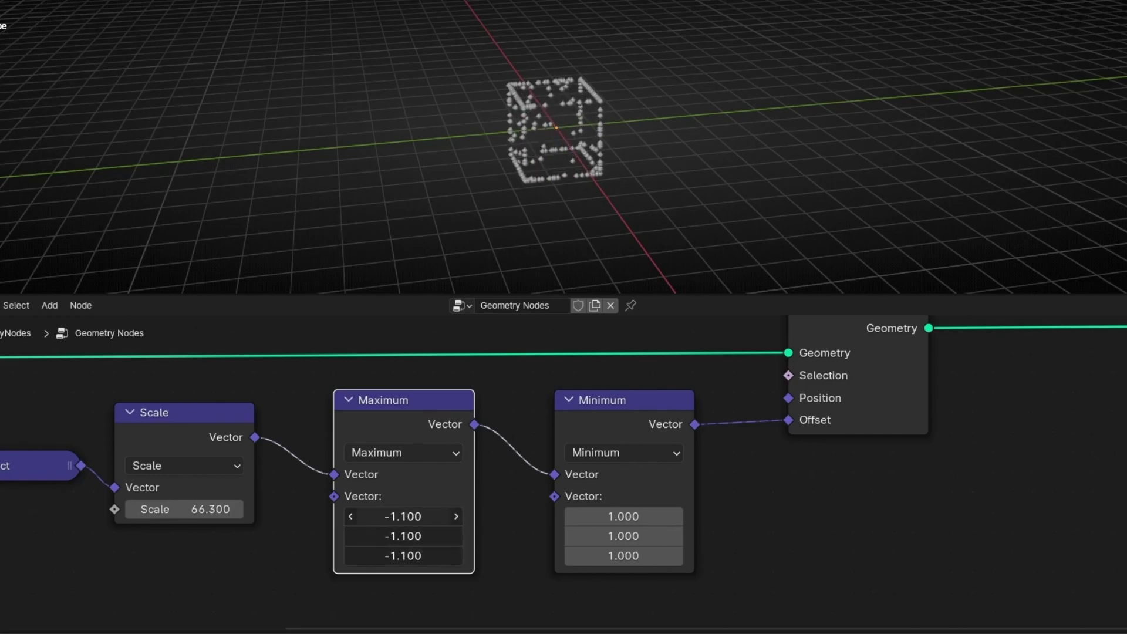
# Step: Try limits of -1.8 on all axes in the Maximum node and 1.4 on all axes in the Minimum node
pyautogui.moveTo(403, 516); pyautogui.dragTo(362, 516)
pyautogui.moveTo(426, 252); pyautogui.dragTo(463, 174, button='middle')
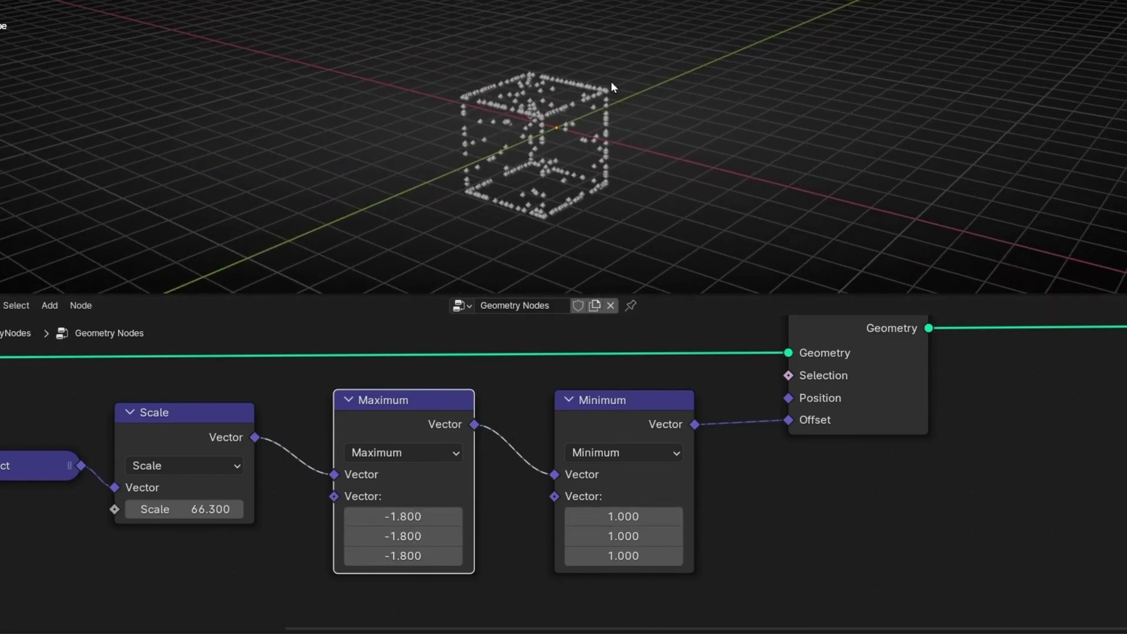
pyautogui.keyDown('alt'); pyautogui.moveTo(623, 517); pyautogui.dragTo(648, 516); pyautogui.keyUp('alt')
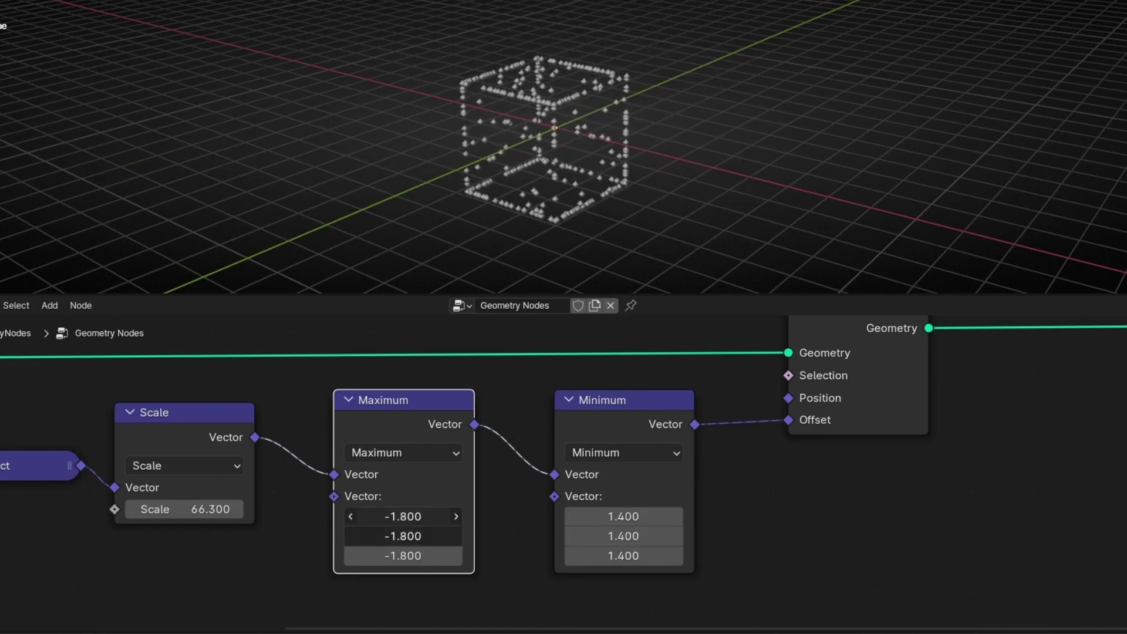
# Step: Set all three vector components of the Maximum node to -3 and those of the Minimum node to 3
pyautogui.keyDown('alt'); pyautogui.moveTo(453, 521); pyautogui.dragTo(388, 521); pyautogui.keyUp('alt')
pyautogui.keyDown('alt'); pyautogui.click(432, 516); pyautogui.keyUp('alt')
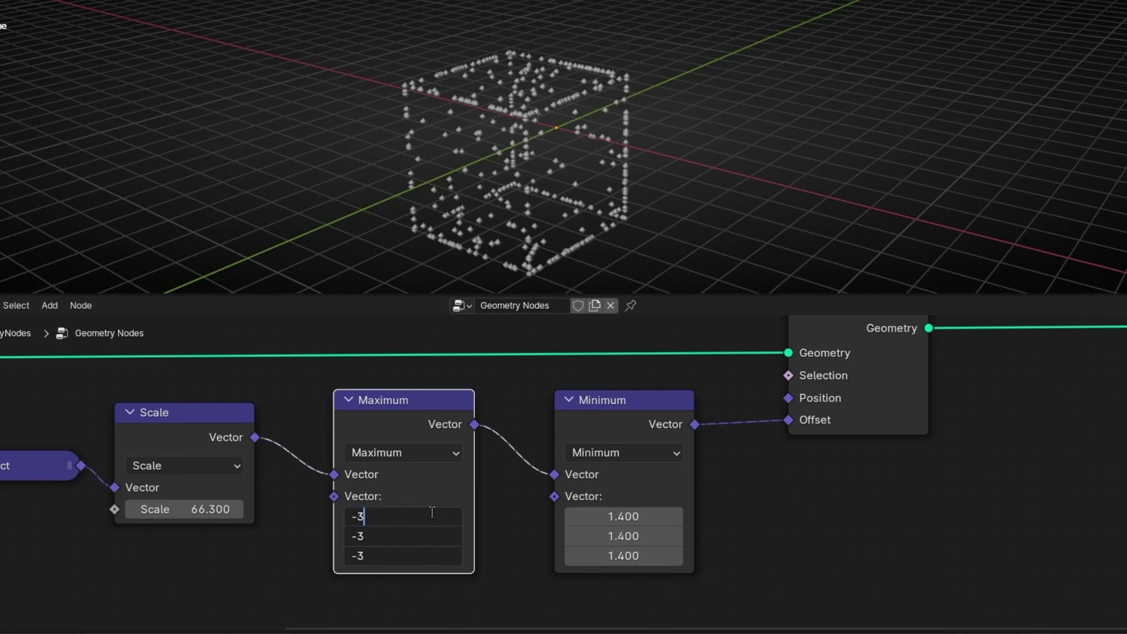
pyautogui.write('-3')
pyautogui.press('Return')
pyautogui.keyDown('alt'); pyautogui.click(615, 516); pyautogui.keyUp('alt')
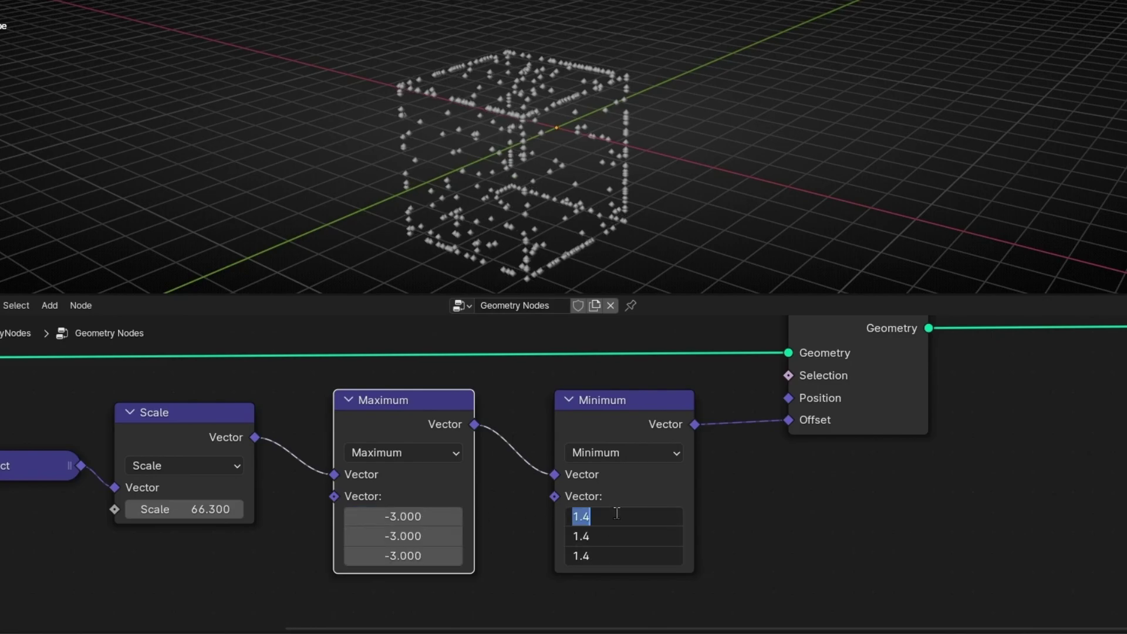
pyautogui.write('3')
pyautogui.press('Return')
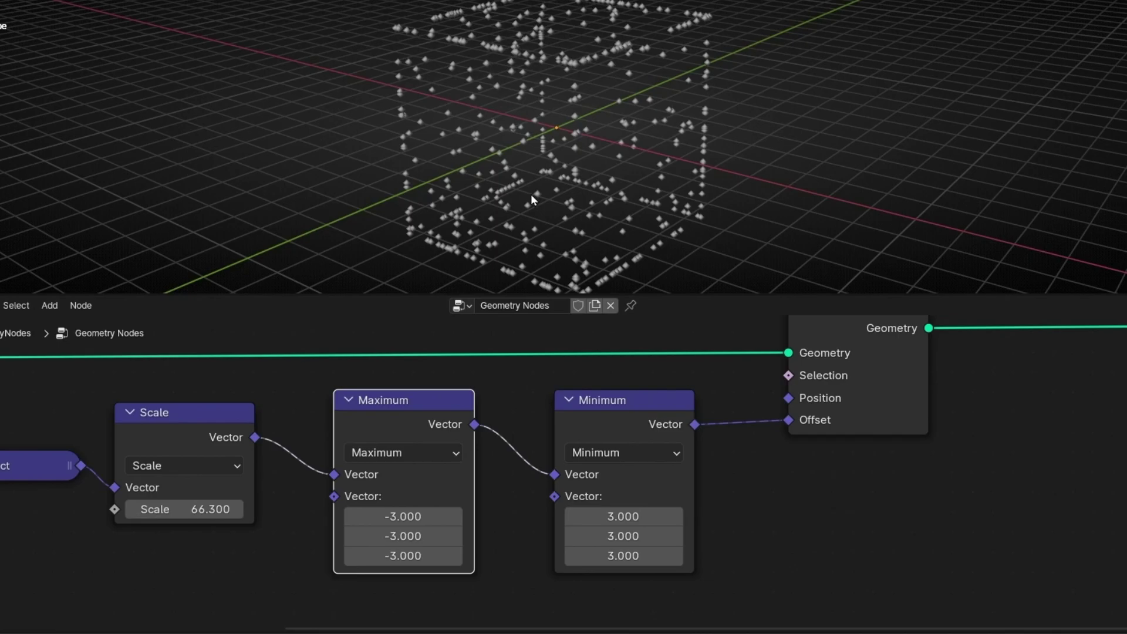
# Step: Try stretching the point box along X with Minimum at 7.9 and Maximum at -9, and undo both changes
pyautogui.moveTo(531, 194); pyautogui.dragTo(592, 228, button='middle')
pyautogui.moveTo(628, 516); pyautogui.dragTo(681, 516)
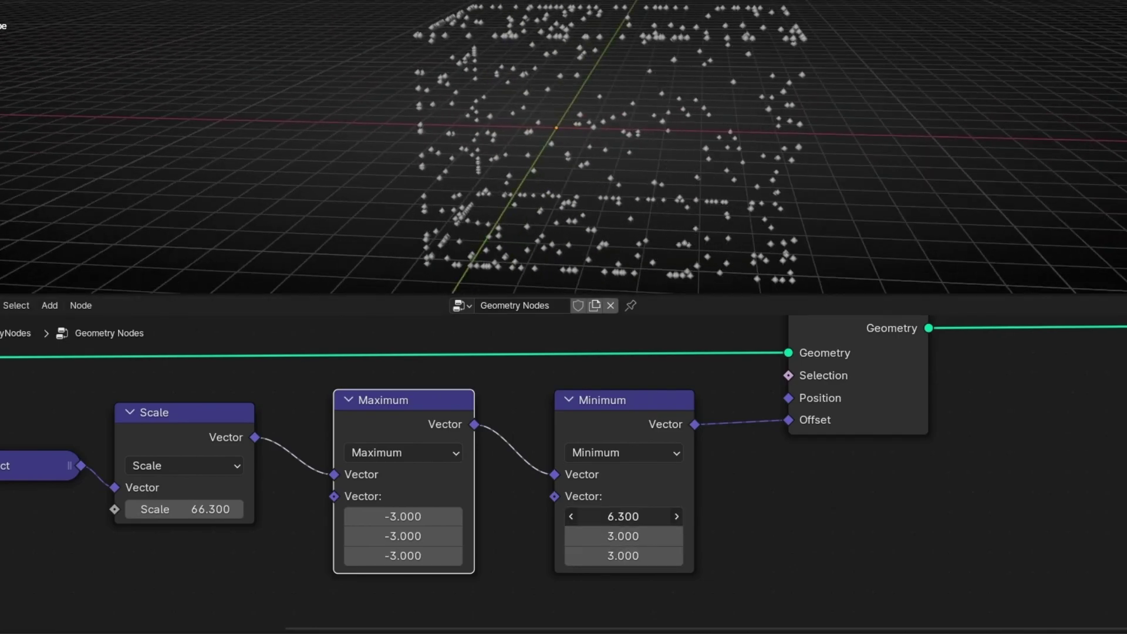
pyautogui.moveTo(404, 516); pyautogui.dragTo(353, 516)
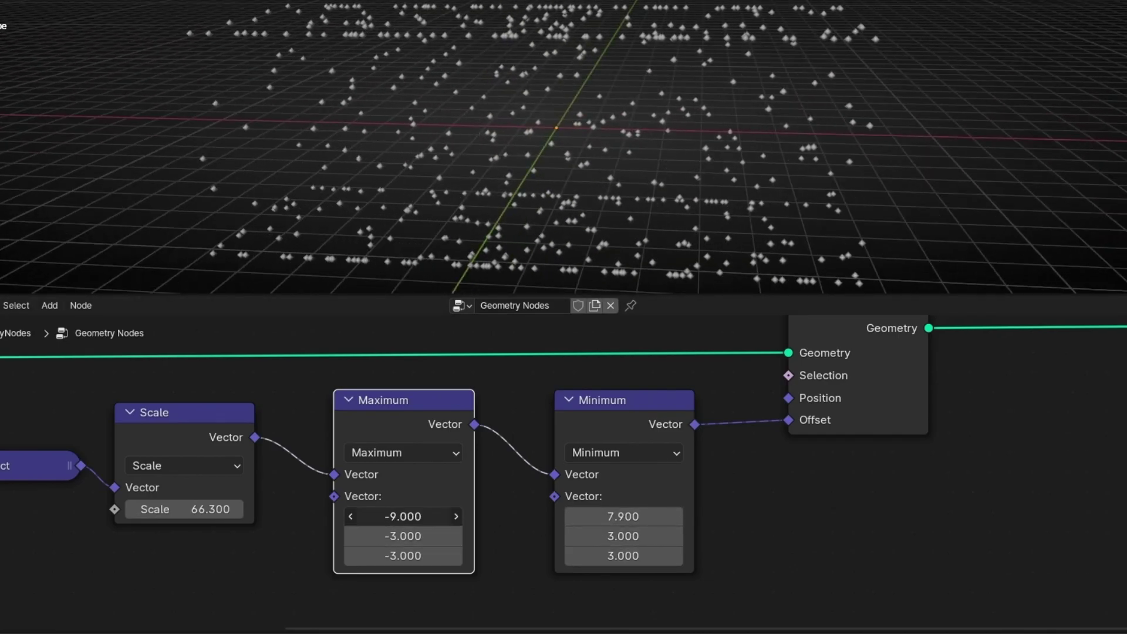
pyautogui.moveTo(610, 259); pyautogui.dragTo(669, 207, button='middle')
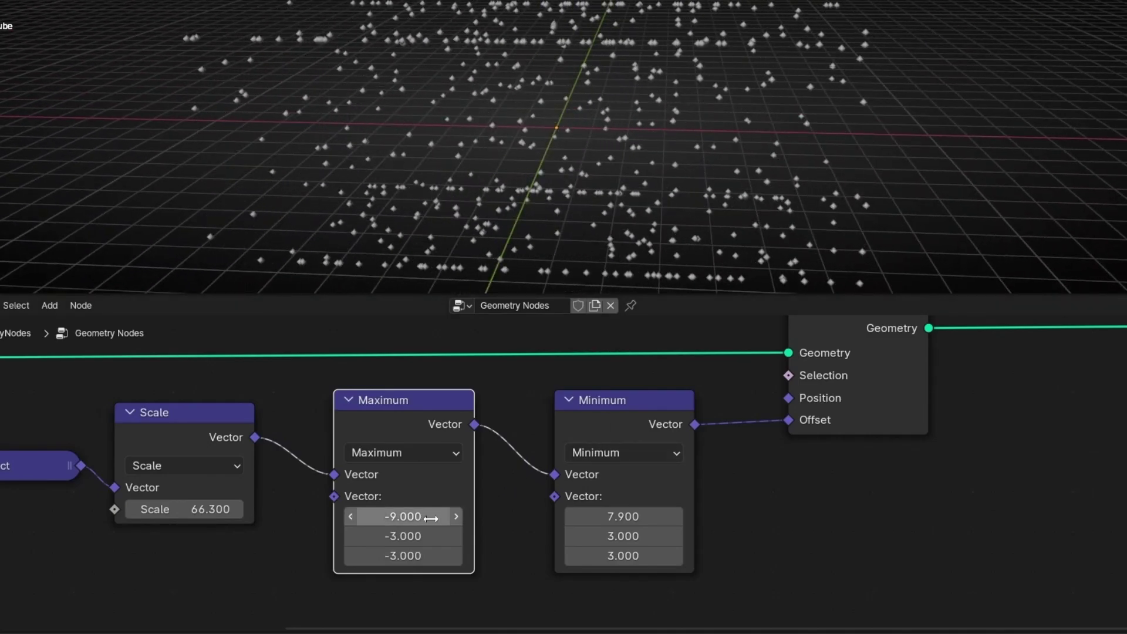
pyautogui.hotkey('ctrl', 'z')
pyautogui.hotkey('ctrl', 'z')
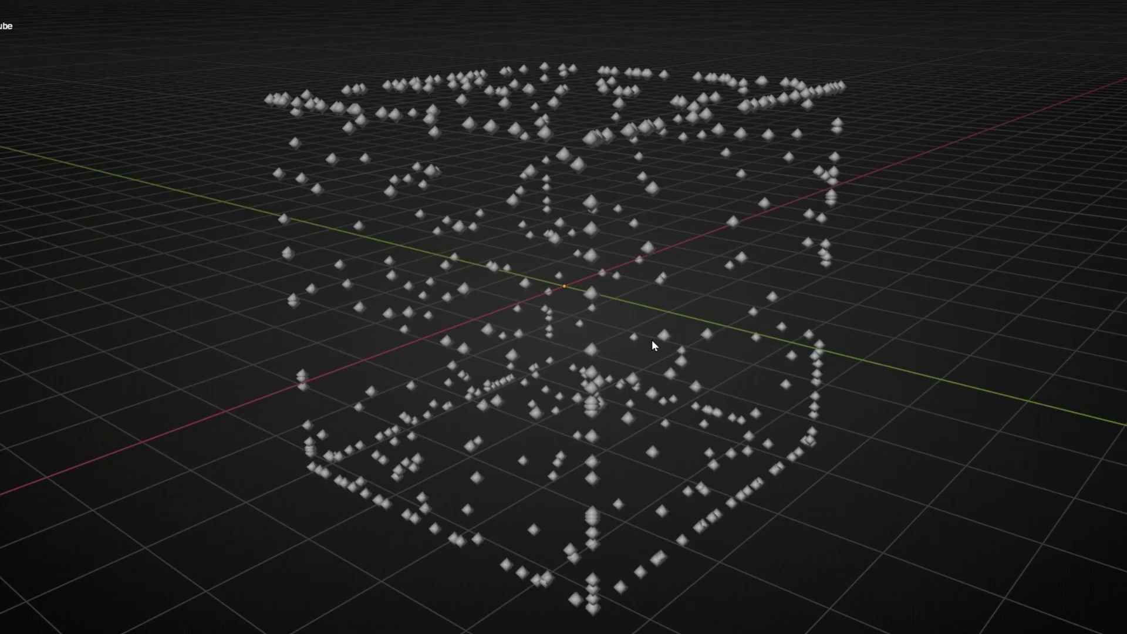
# Step: Inspect the point cube in the maximized 3D viewport, and review the node chain from Noise Texture to Set Position
pyautogui.moveTo(652, 340); pyautogui.dragTo(558, 342, button='middle')
pyautogui.hotkey('ctrl', 'space')
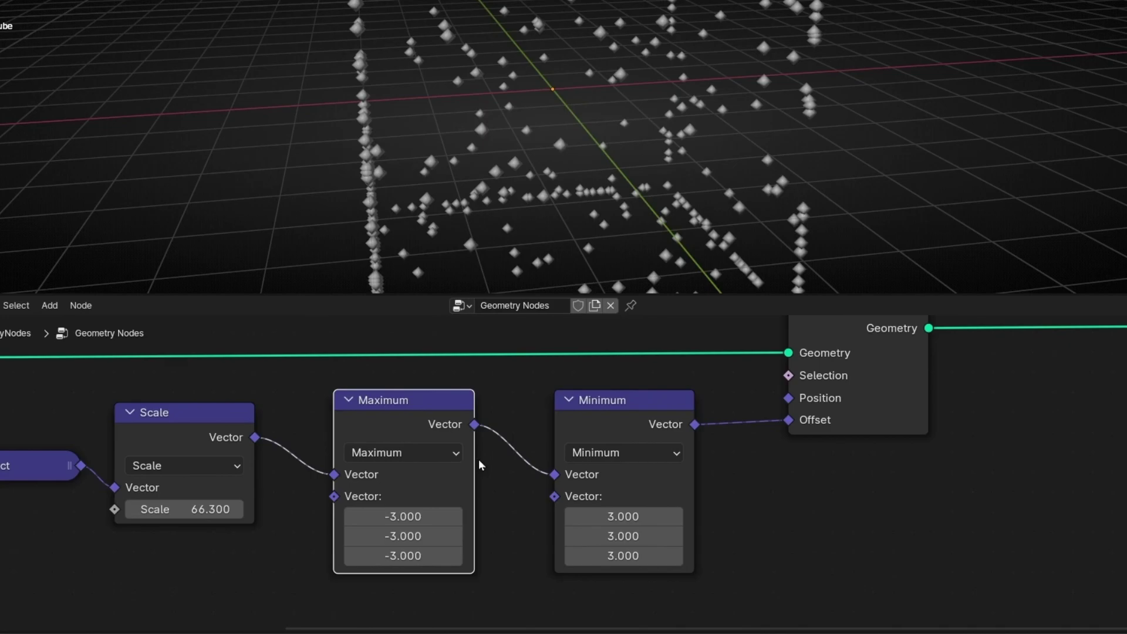
pyautogui.moveTo(120, 565); pyautogui.dragTo(339, 488, button='middle')
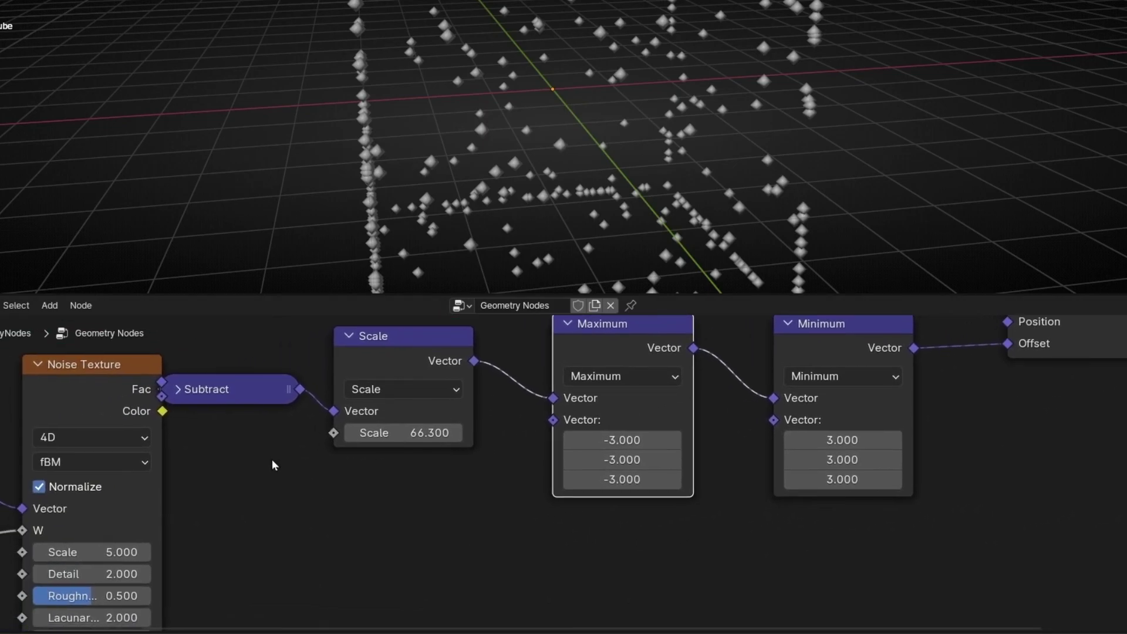
pyautogui.moveTo(646, 533); pyautogui.dragTo(425, 615, button='middle')
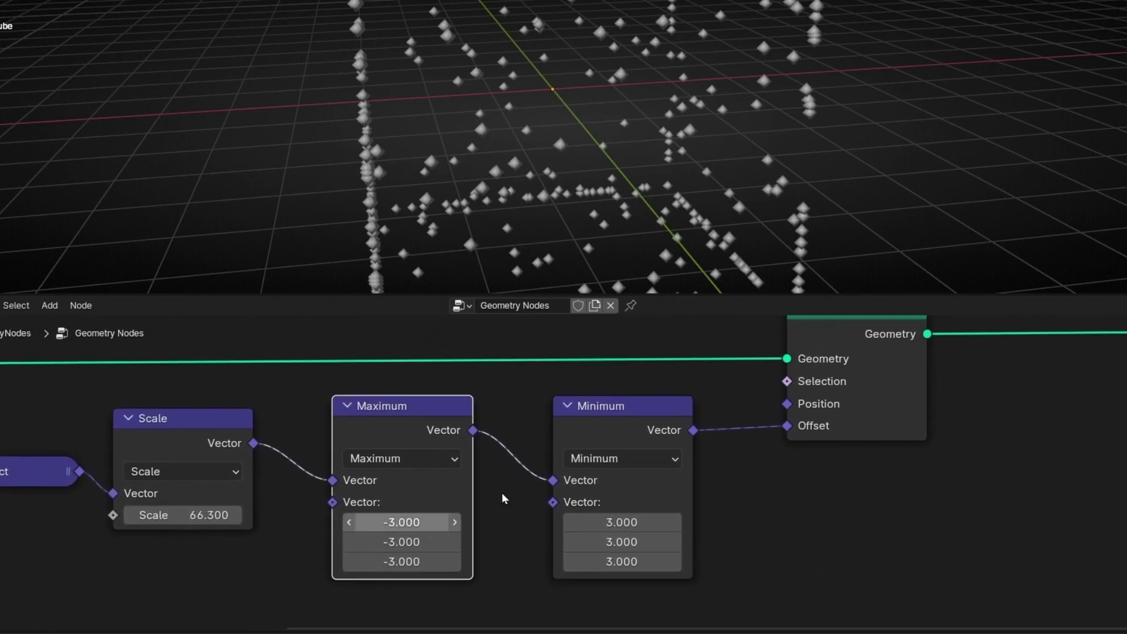
# Step: Try the Maximum node between Subtract and Scale, and move it back between Scale and Minimum
pyautogui.moveTo(287, 573); pyautogui.dragTo(404, 569, button='middle')
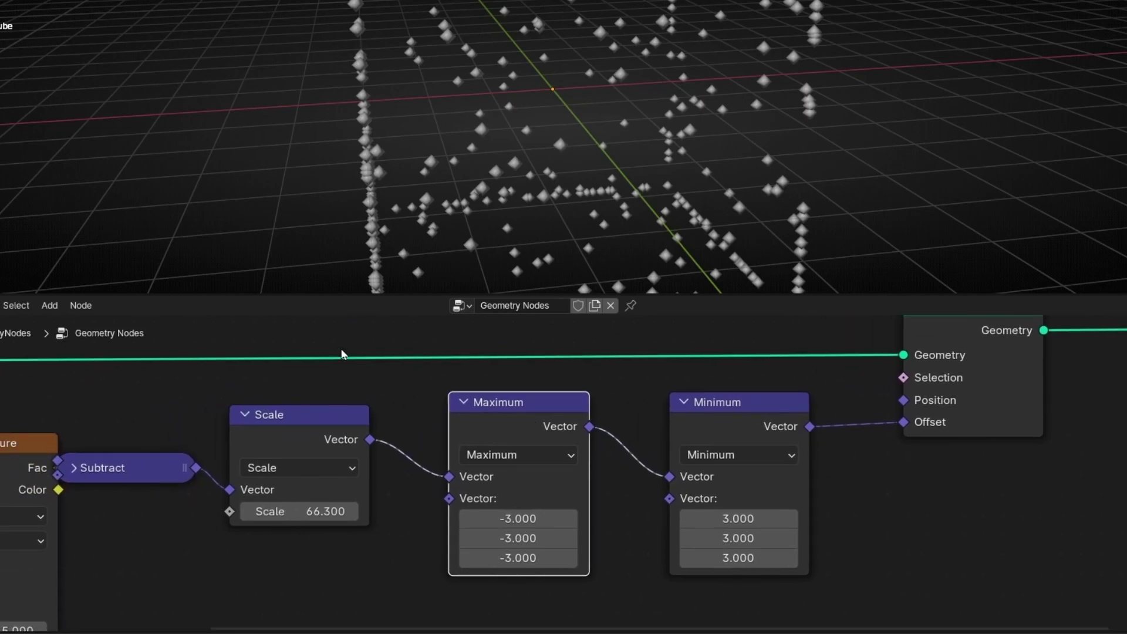
pyautogui.scroll(-2, 343, 355)
pyautogui.scroll(-5, 483, 234)
pyautogui.moveTo(483, 235); pyautogui.dragTo(561, 225, button='middle')
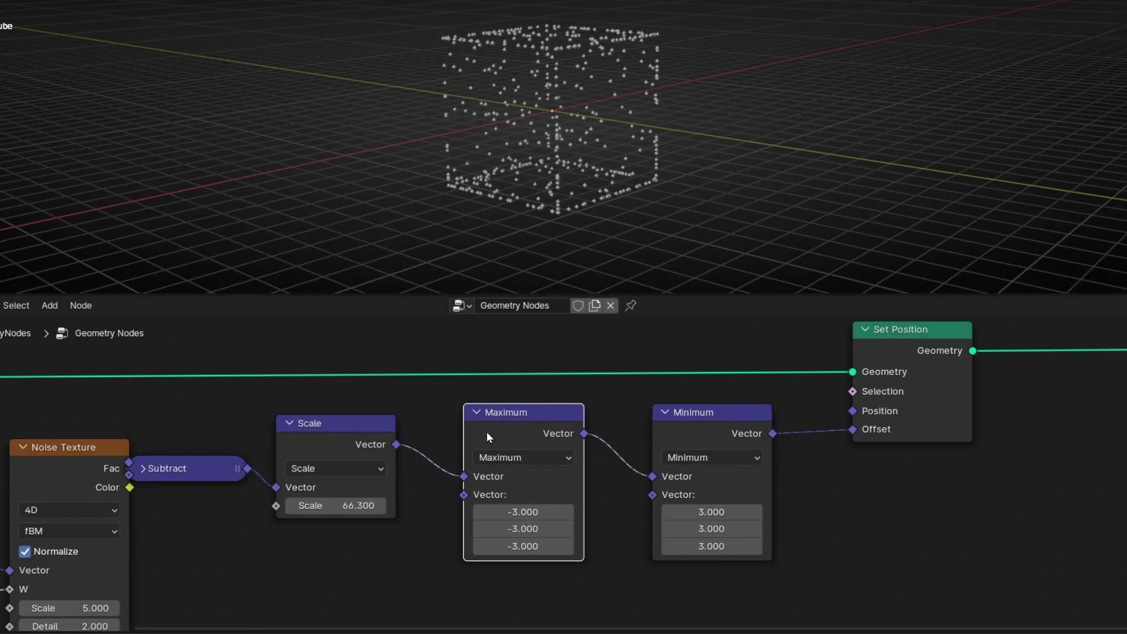
pyautogui.moveTo(525, 429); pyautogui.dragTo(245, 460)
pyautogui.moveTo(448, 201); pyautogui.dragTo(364, 229, button='middle')
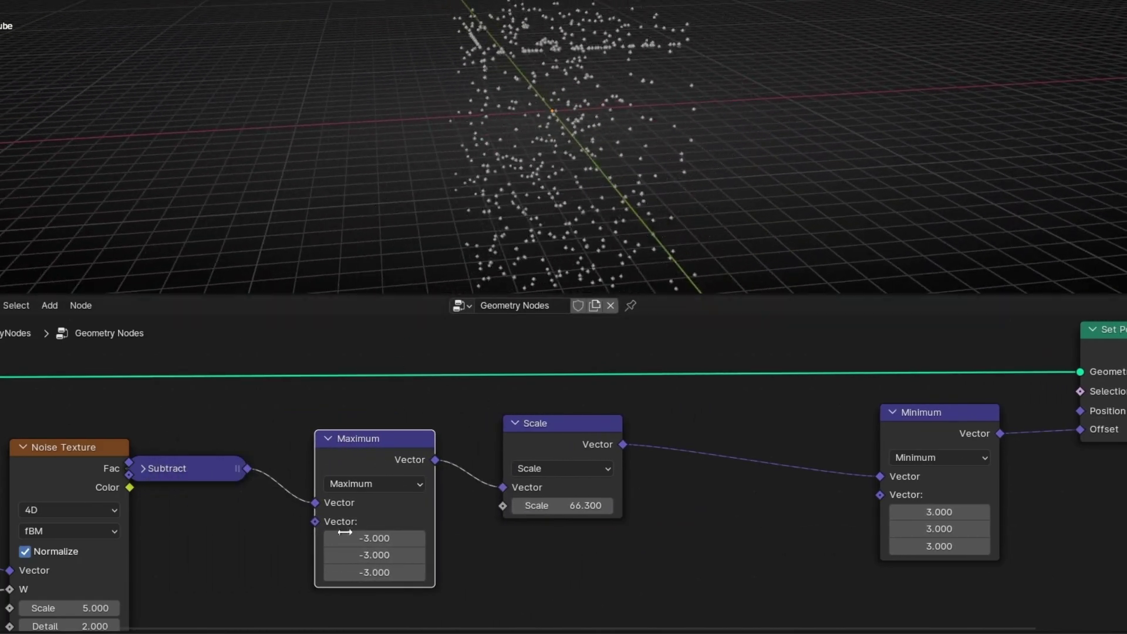
pyautogui.moveTo(360, 467); pyautogui.dragTo(738, 421)
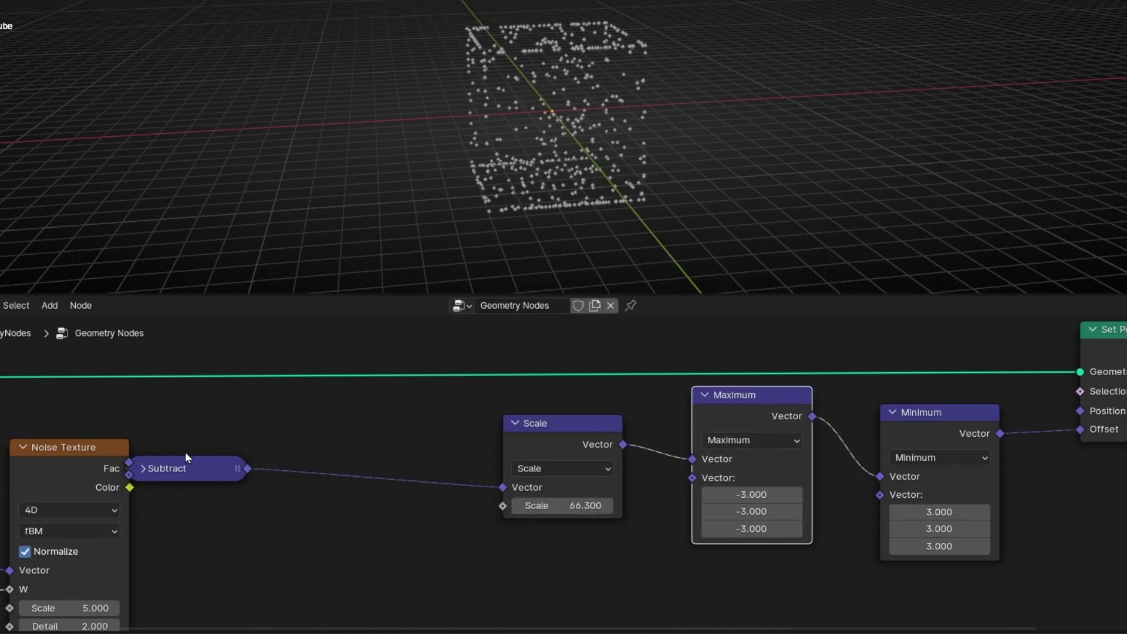
# Step: Tidy the node layout by moving Subtract closer to Scale and Maximum closer to Minimum
pyautogui.moveTo(201, 463); pyautogui.dragTo(358, 446)
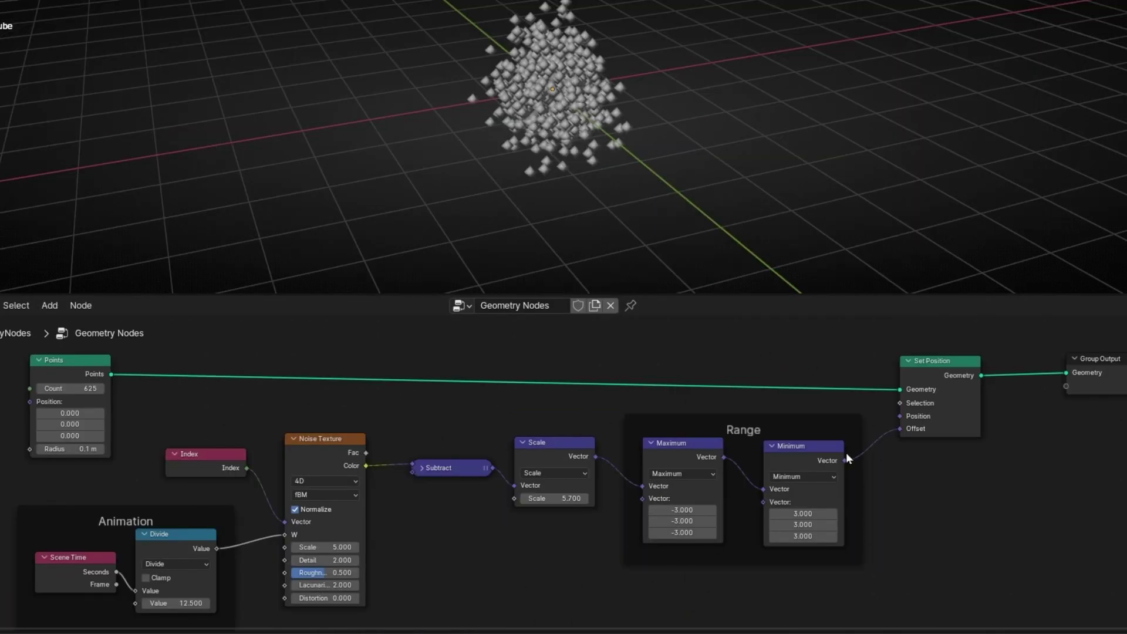
pyautogui.moveTo(676, 452); pyautogui.dragTo(686, 454)
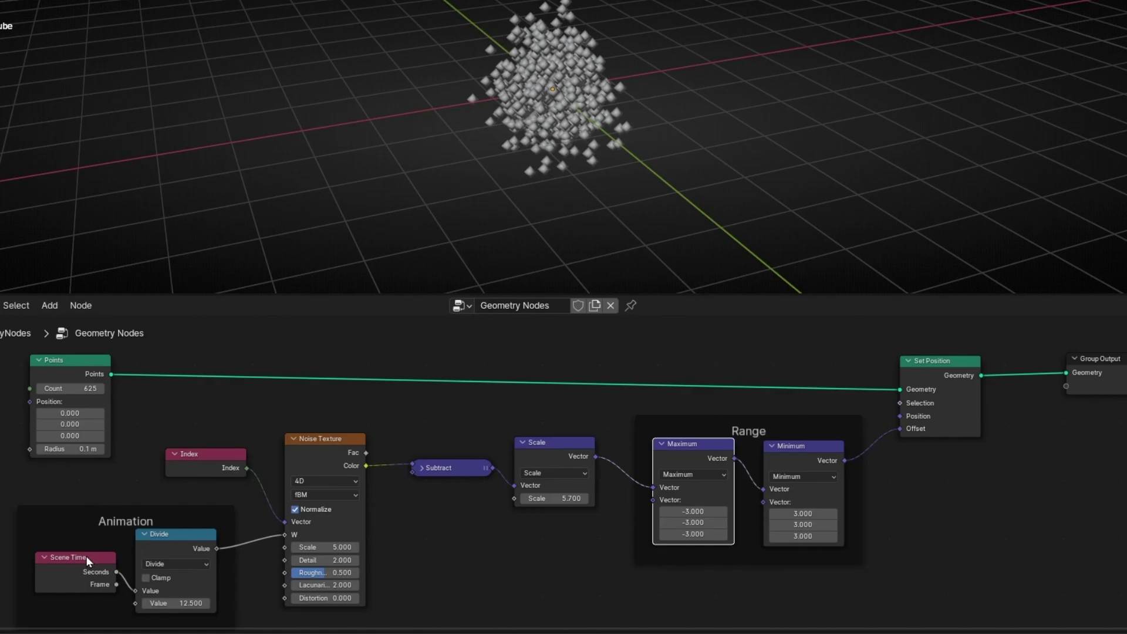
# Step: Set the Noise Texture's Scale to 4.8 and its Detail, Roughness and Lacunarity to 0
pyautogui.scroll(2, 388, 539)
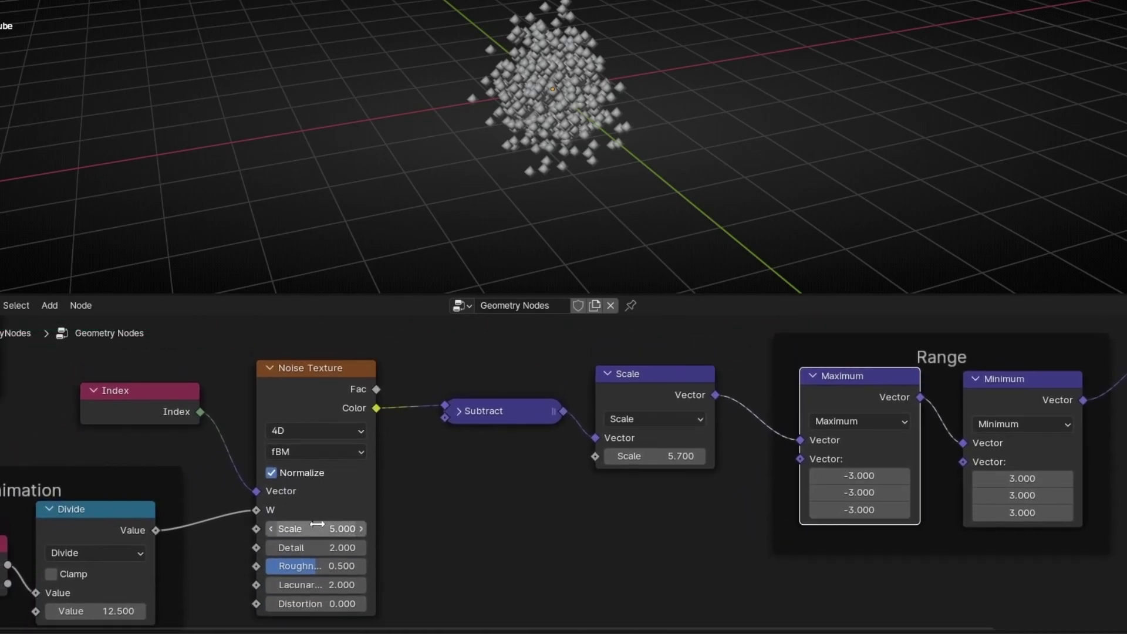
pyautogui.moveTo(317, 524)
pyautogui.mouseDown()
pyautogui.moveTo(411, 524)
pyautogui.moveTo(317, 524)
pyautogui.mouseUp()
pyautogui.moveTo(320, 529); pyautogui.dragTo(320, 524)
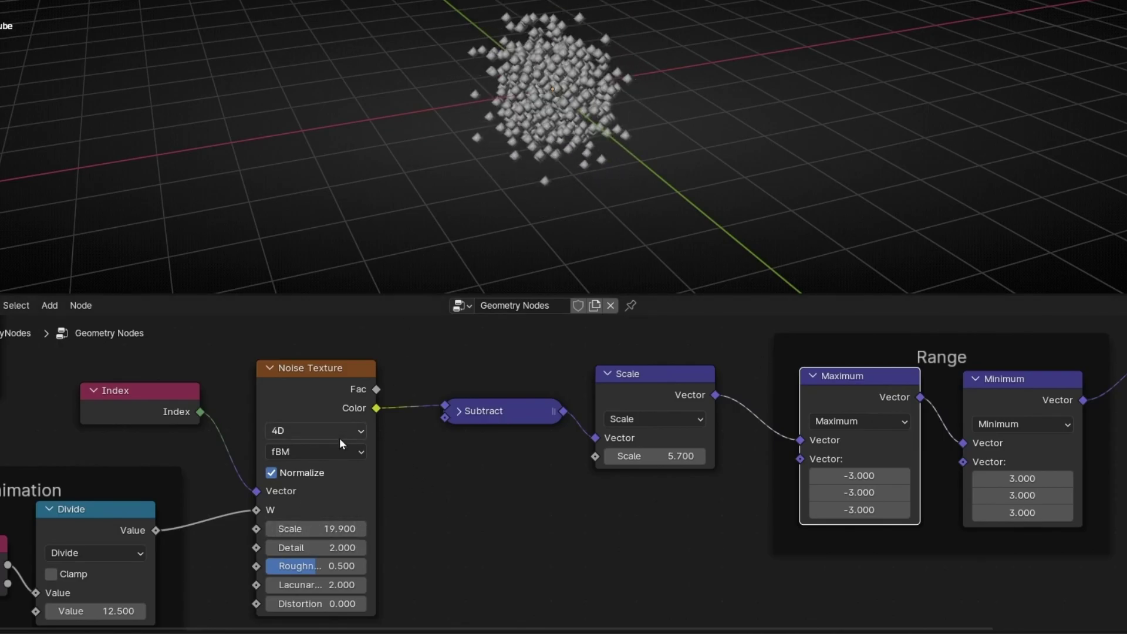
pyautogui.moveTo(333, 528); pyautogui.dragTo(282, 548)
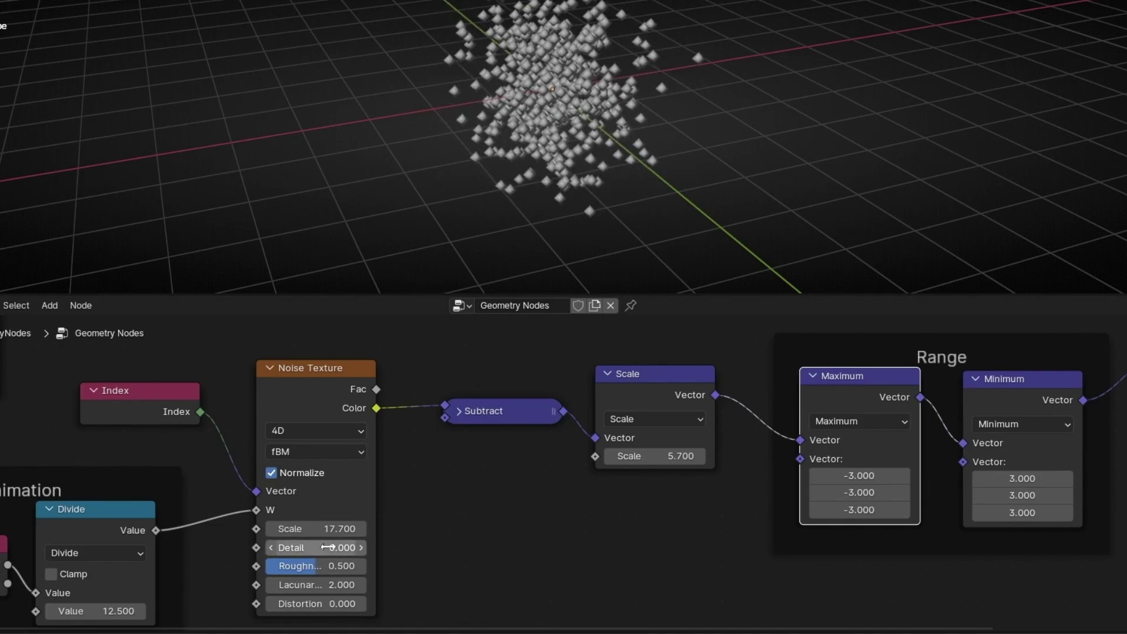
pyautogui.moveTo(333, 529); pyautogui.dragTo(306, 530)
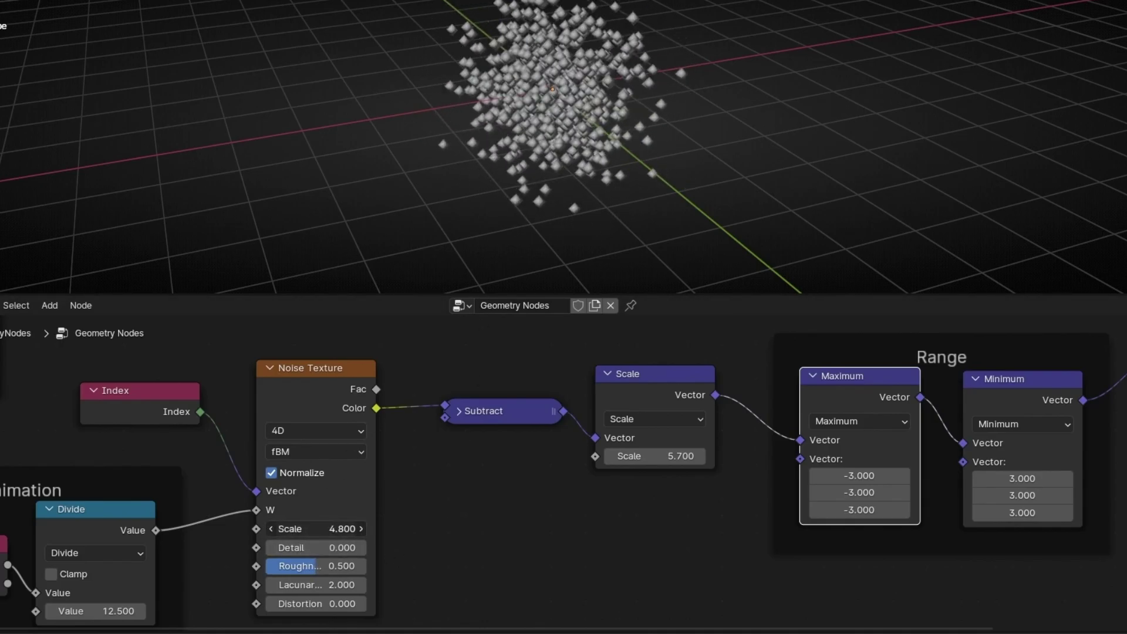
pyautogui.moveTo(329, 585); pyautogui.dragTo(273, 568)
pyautogui.moveTo(378, 270); pyautogui.dragTo(410, 246, button='middle')
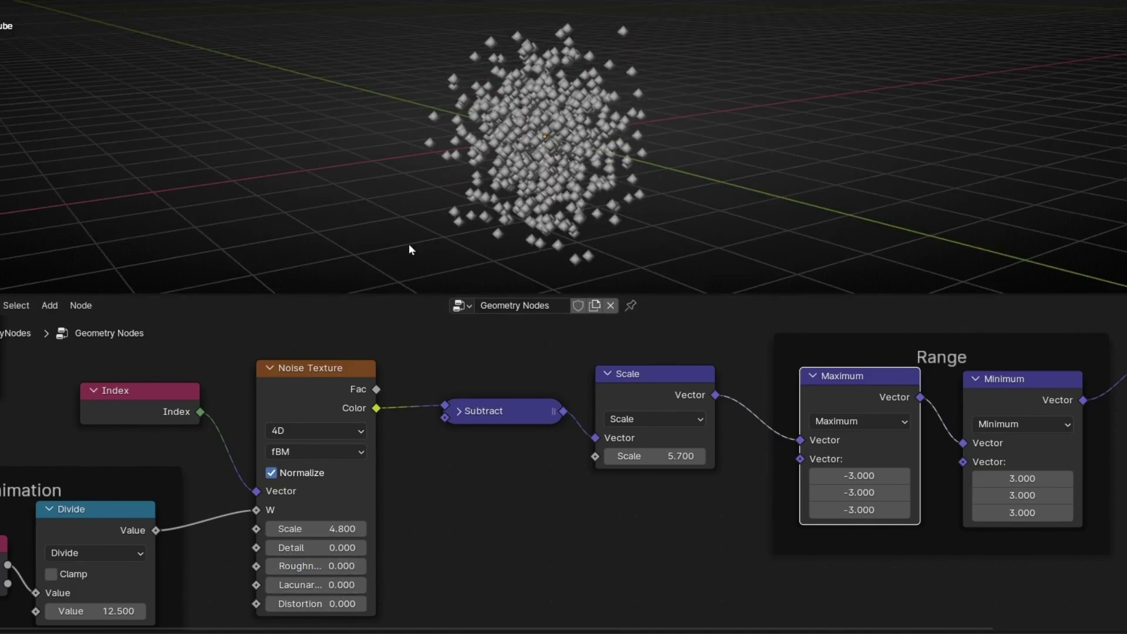
# Step: Move Group Output away from Set Position and add a Cube mesh node below the link between them
pyautogui.moveTo(1067, 467); pyautogui.dragTo(385, 583, button='middle')
pyautogui.moveTo(666, 382); pyautogui.dragTo(887, 380)
pyautogui.hotkey('shift', 'a')
pyautogui.write('cub')
pyautogui.press('Return')
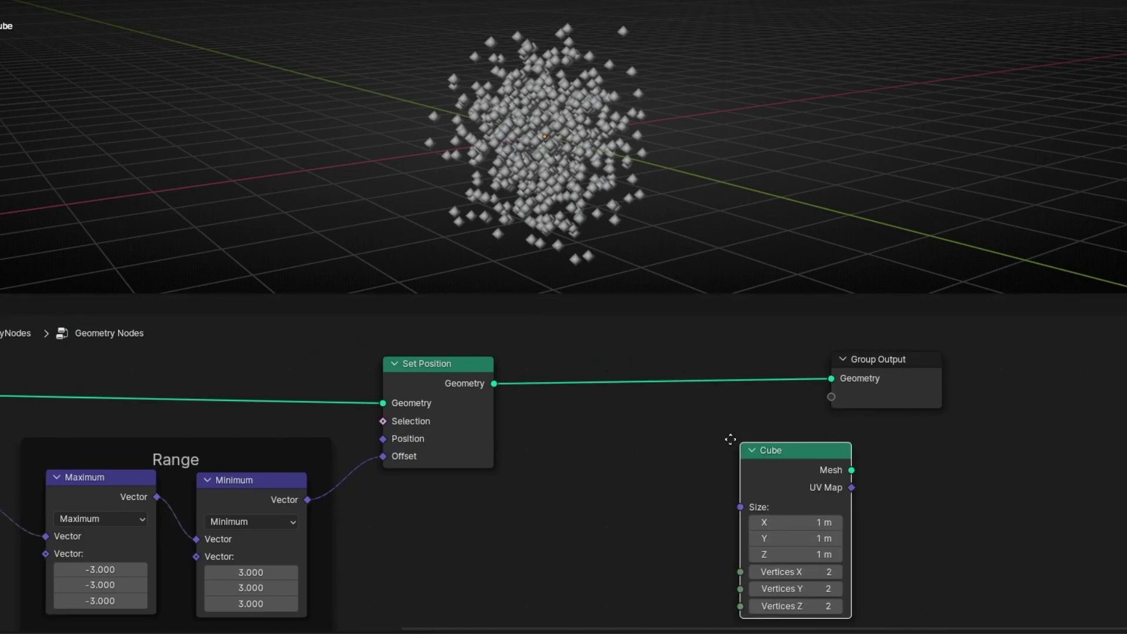
pyautogui.click(517, 472)
# Step: Insert a Join Geometry node between Set Position and Group Output, and connect the Cube's Mesh output to it
pyautogui.hotkey('shift', 'a')
pyautogui.moveTo(662, 462)
pyautogui.write('join')
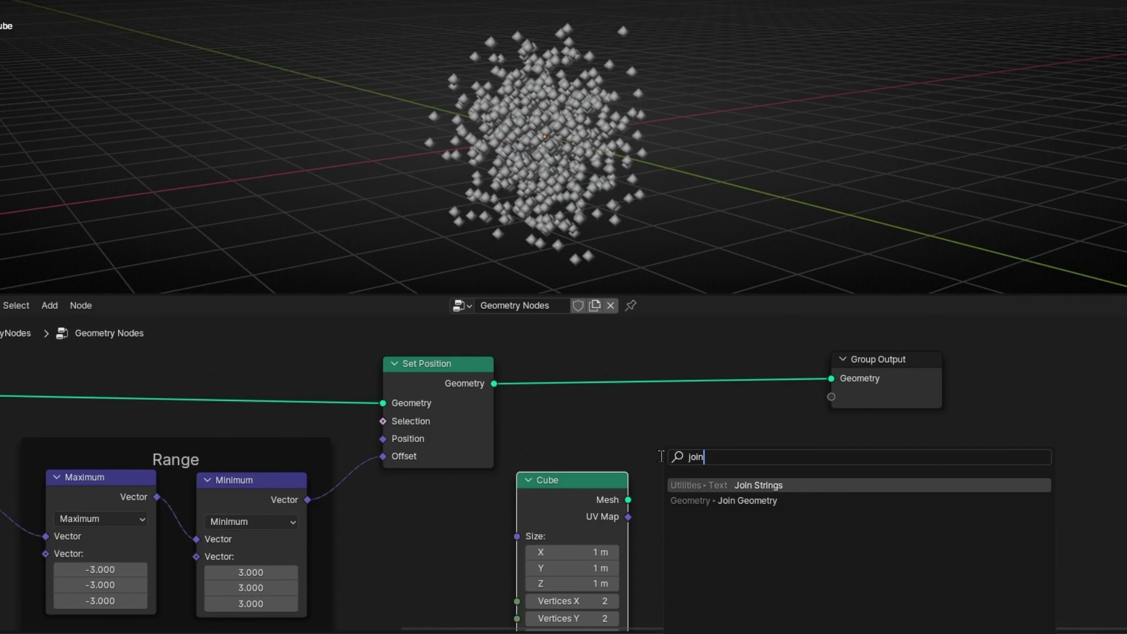
pyautogui.press('Down')
pyautogui.press('Return')
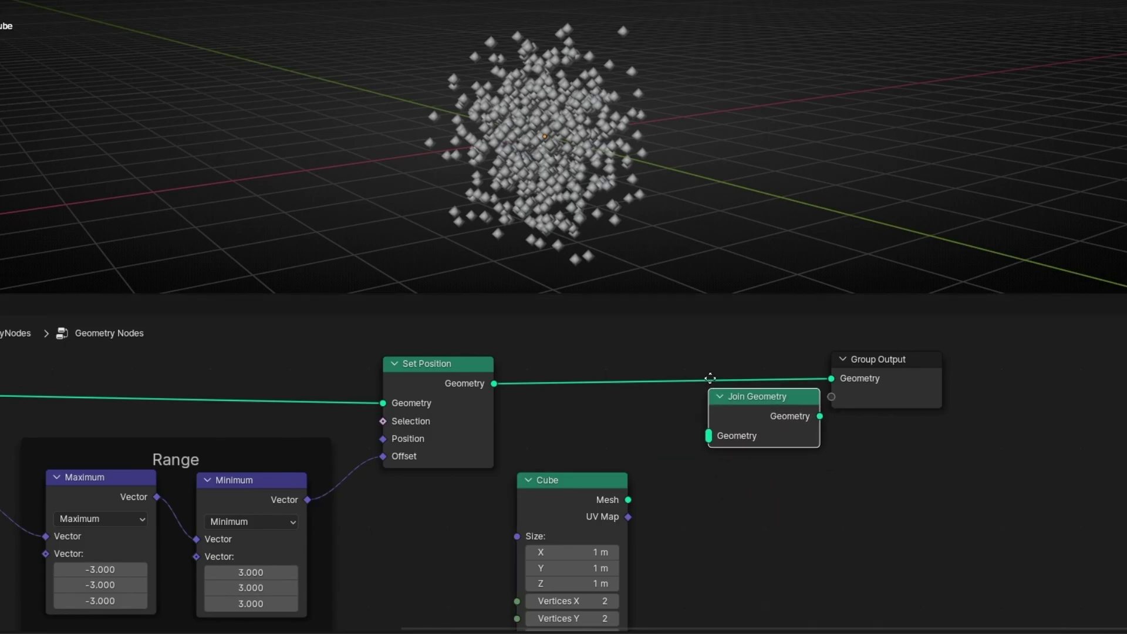
pyautogui.click(713, 384)
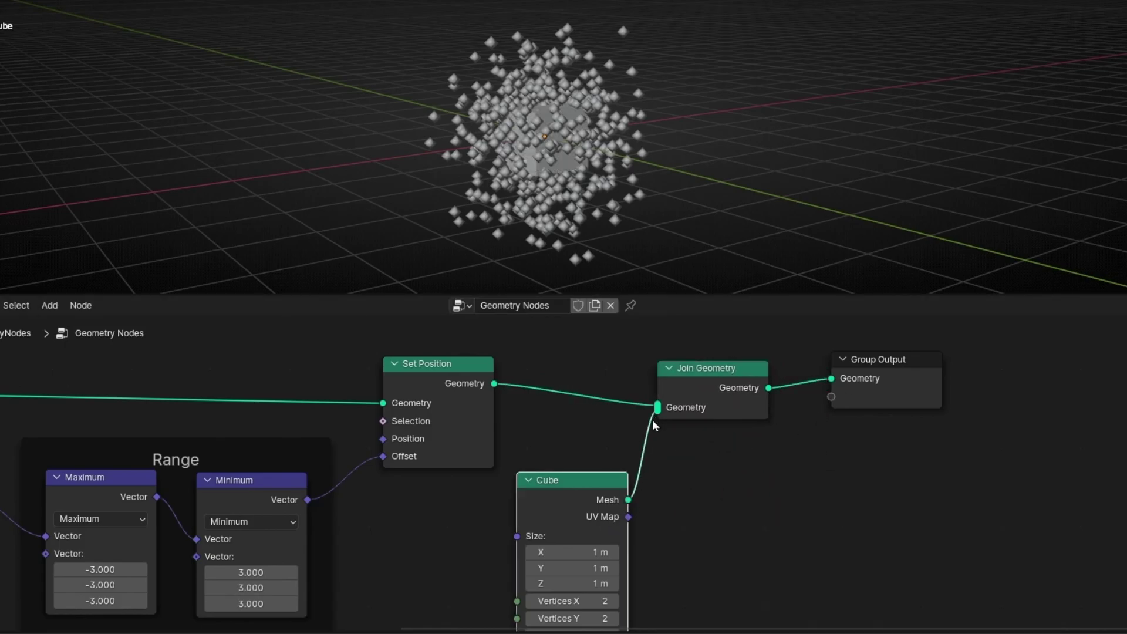
# Step: Set all three vector components of the Maximum node to -1 and those of the Minimum node to 1
pyautogui.moveTo(660, 499); pyautogui.dragTo(644, 438, button='middle')
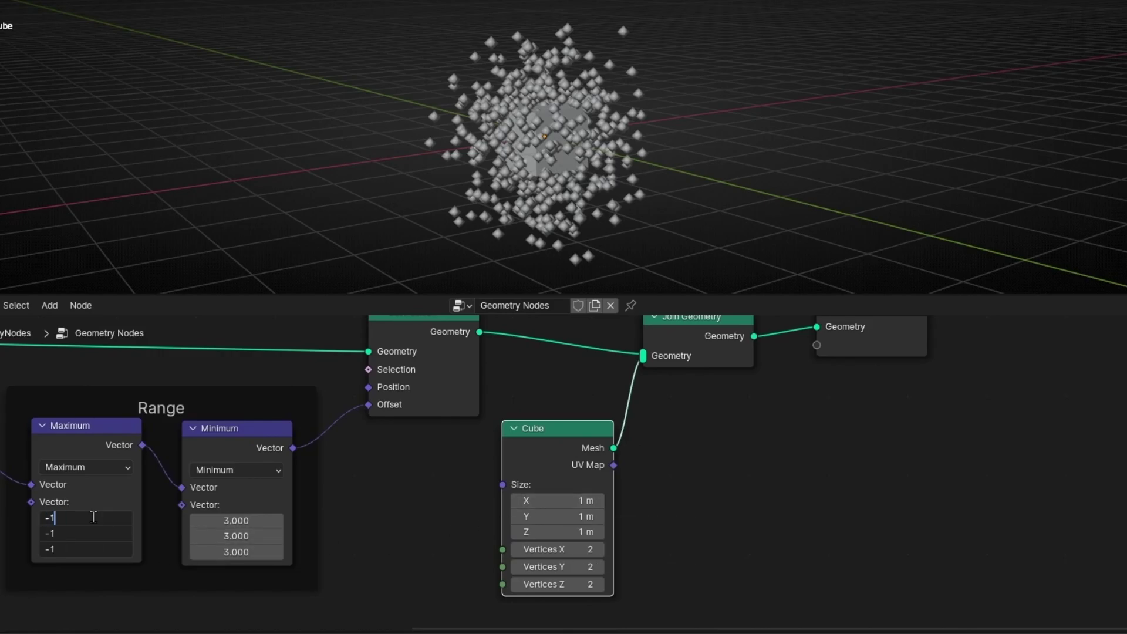
pyautogui.press('Return')
pyautogui.press('Return')
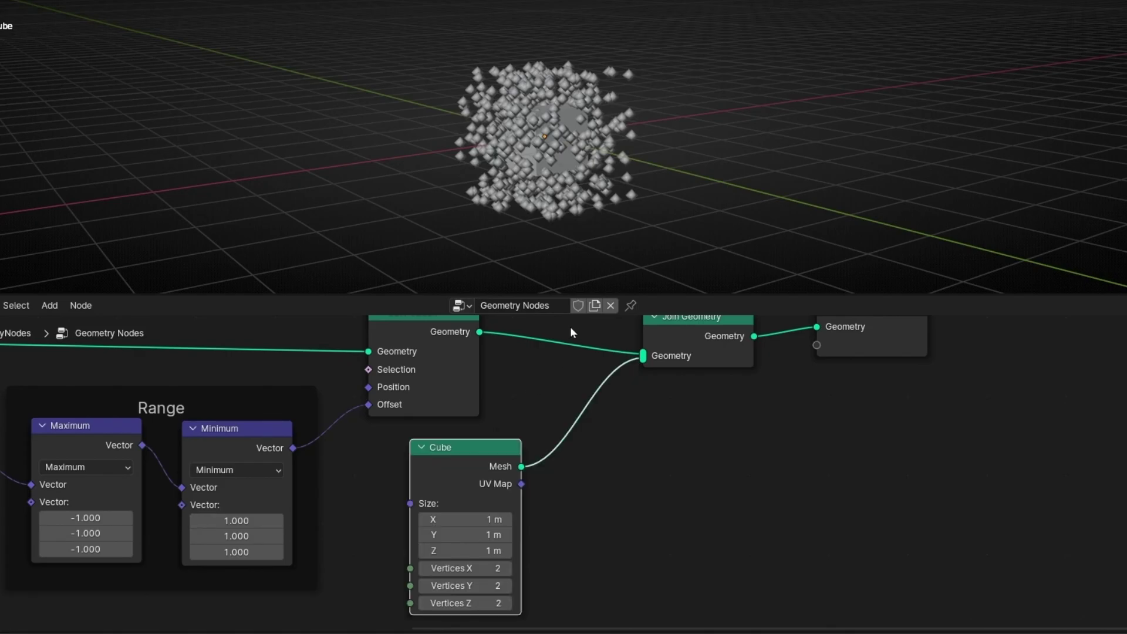
# Step: Cut the link from Set Position to Join Geometry, and move Join Geometry and Group Output farther from the Cube node
pyautogui.moveTo(570, 327)
pyautogui.keyDown('ctrl'); pyautogui.mouseDown(button='right')
pyautogui.moveTo(554, 345)
pyautogui.moveTo(555, 376)
pyautogui.mouseUp(button='right'); pyautogui.keyUp('ctrl')
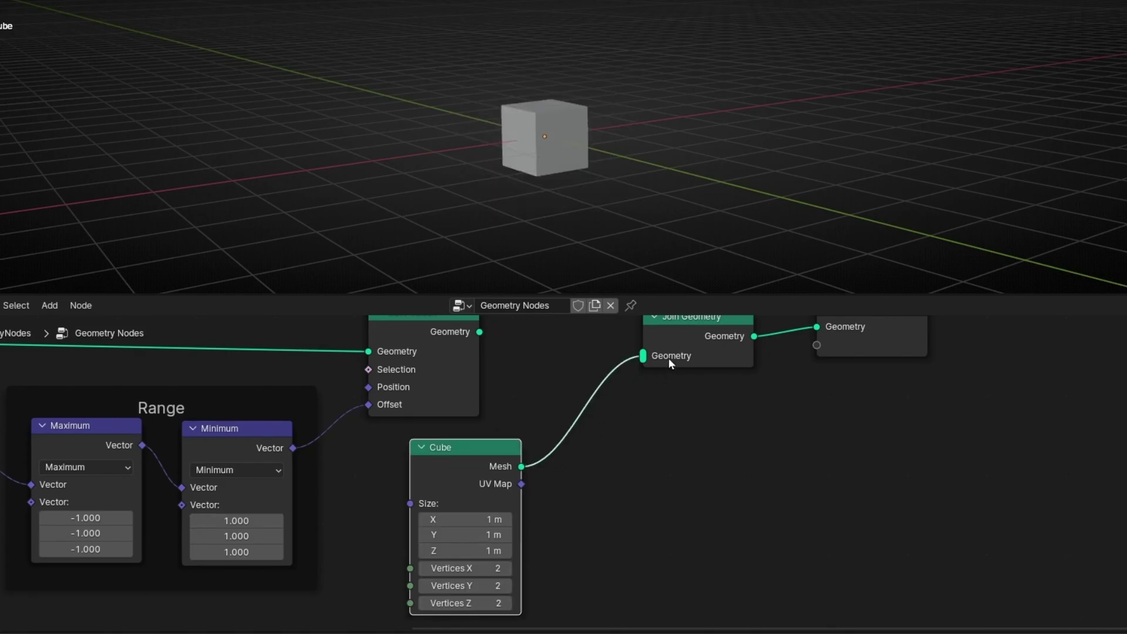
pyautogui.moveTo(881, 334); pyautogui.dragTo(1001, 352)
pyautogui.moveTo(728, 350); pyautogui.dragTo(840, 382)
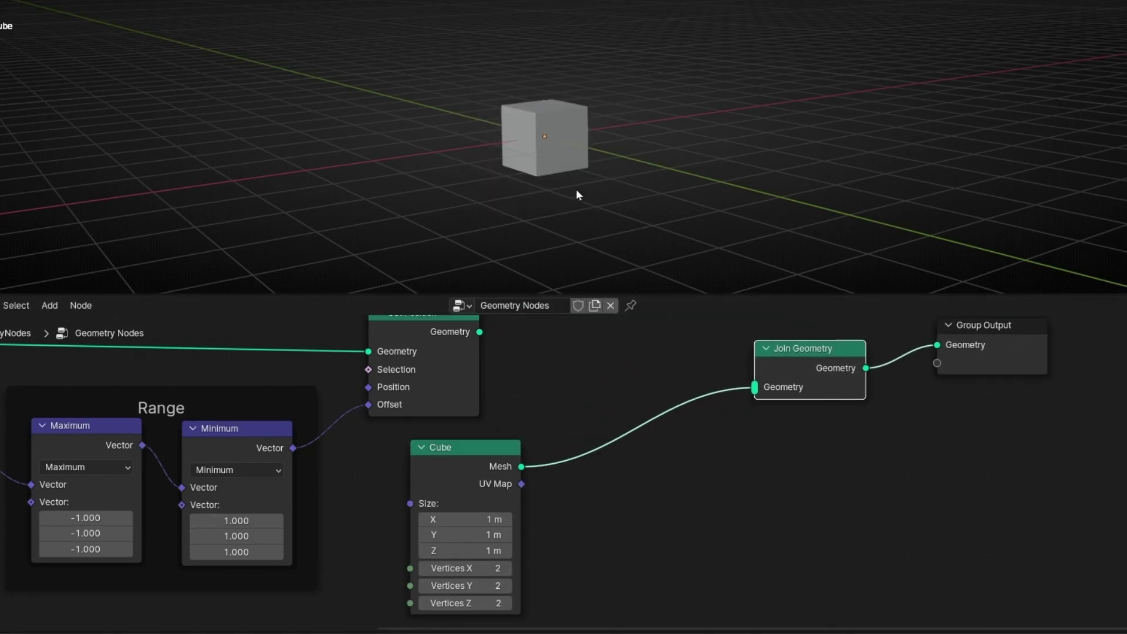
# Step: Insert a Mesh to Curve node between Cube and Join Geometry, and inspect the cube's outline
pyautogui.scroll(5, 577, 189)
pyautogui.hotkey('shift', 'a')
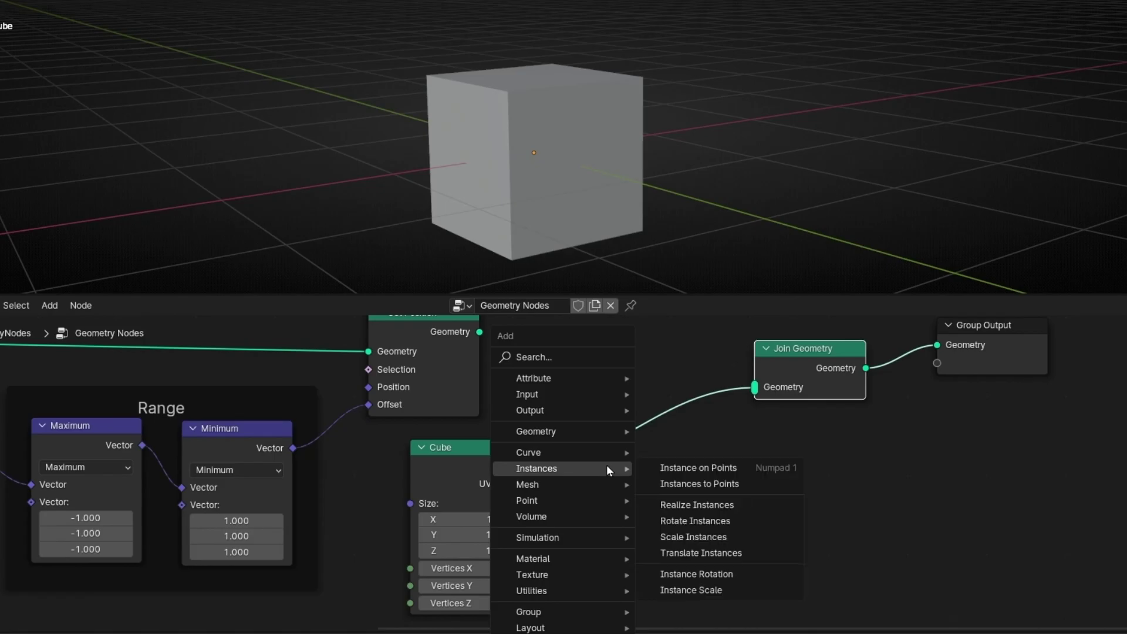
pyautogui.write('mesh to')
pyautogui.press('Return')
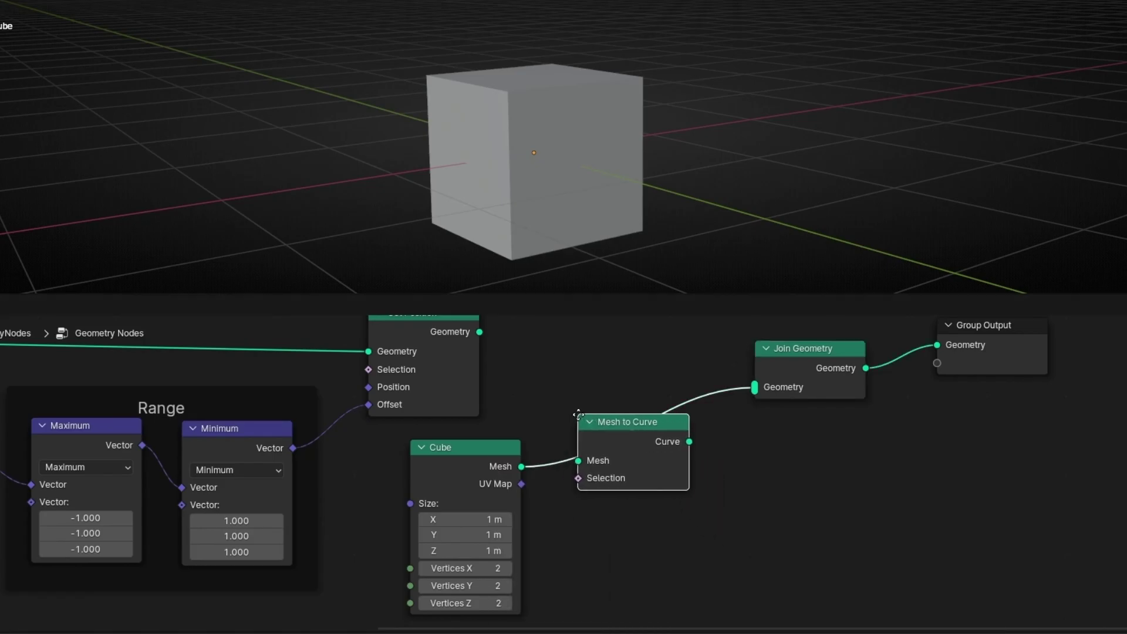
pyautogui.click(581, 418)
pyautogui.moveTo(586, 185); pyautogui.dragTo(612, 182, button='middle')
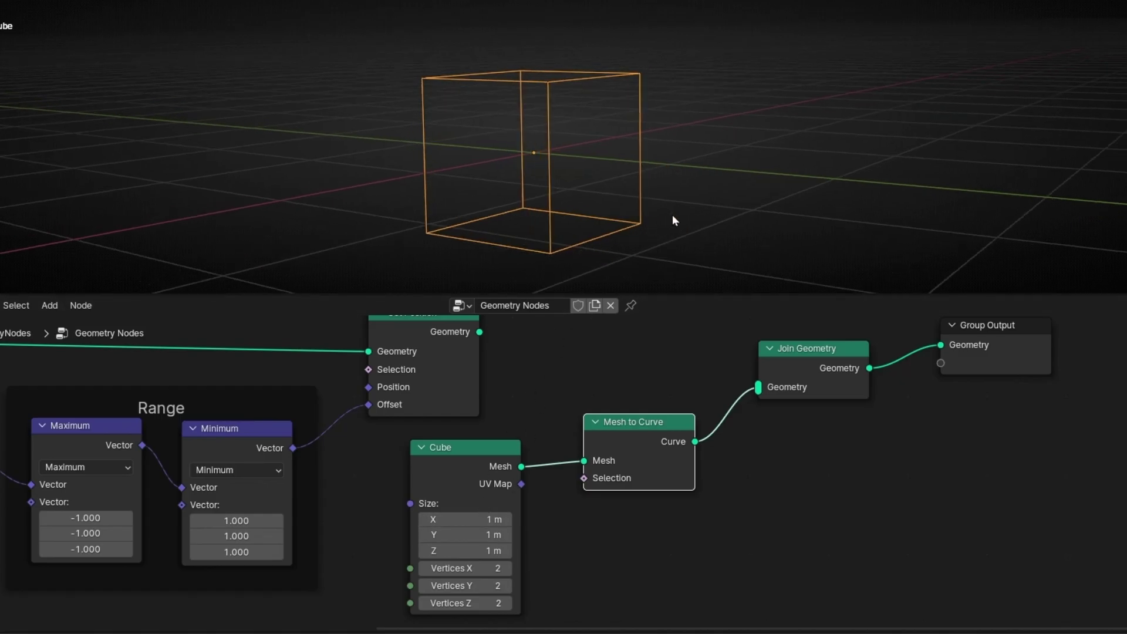
pyautogui.moveTo(654, 221); pyautogui.dragTo(616, 227, button='middle')
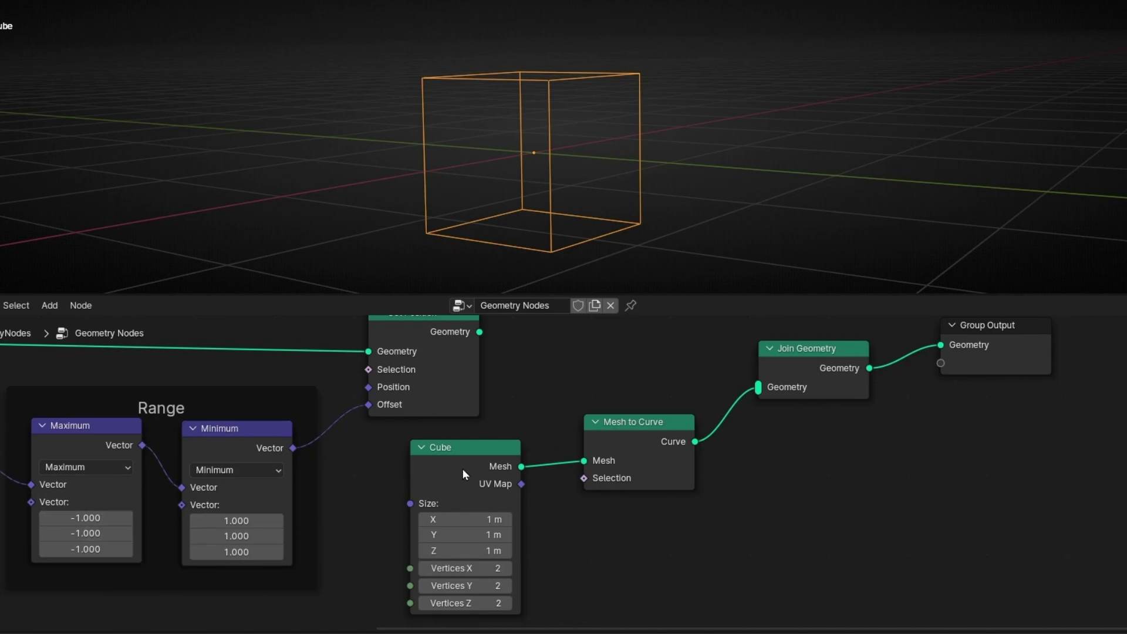
# Step: Set the Cube's X, Y and Z size to 2 m, and reconnect Set Position to Join Geometry
pyautogui.click(454, 516)
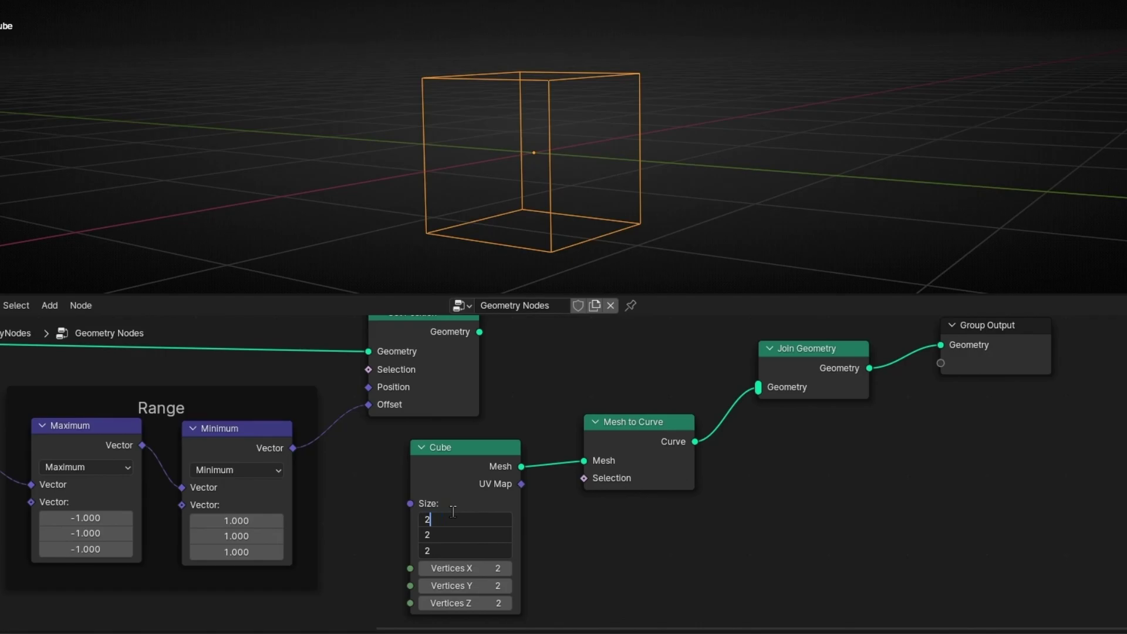
pyautogui.write('2')
pyautogui.press('Return')
pyautogui.moveTo(640, 371); pyautogui.dragTo(622, 395, button='middle')
pyautogui.keyDown('alt'); pyautogui.moveTo(806, 397); pyautogui.dragTo(805, 398, button='right'); pyautogui.keyUp('alt')
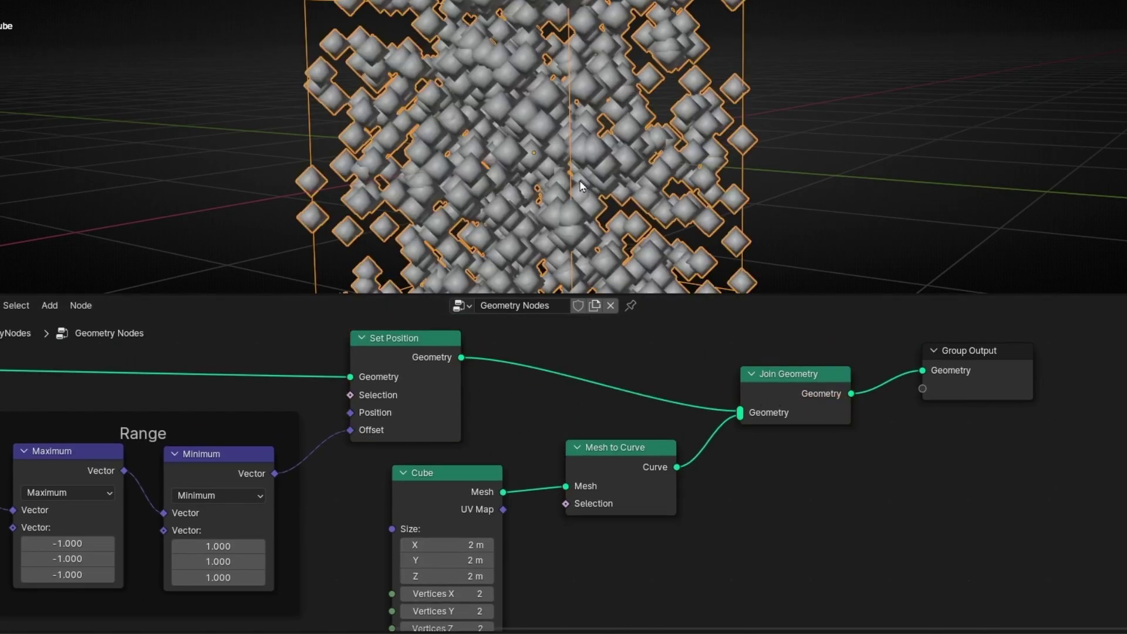
# Step: Play the animation and inspect the moving points inside the cube outline from several angles
pyautogui.scroll(-3, 581, 181)
pyautogui.moveTo(580, 181); pyautogui.dragTo(484, 214, button='middle')
pyautogui.press('space')
pyautogui.moveTo(589, 216); pyautogui.dragTo(284, 245, button='middle')
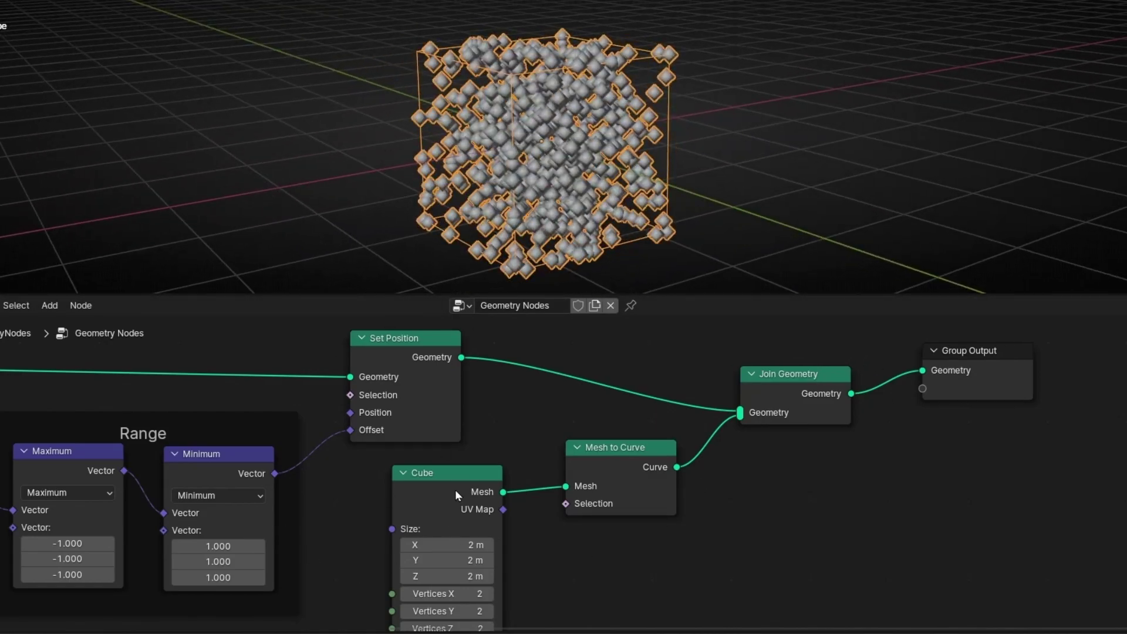
pyautogui.moveTo(706, 122); pyautogui.dragTo(304, 423, button='middle')
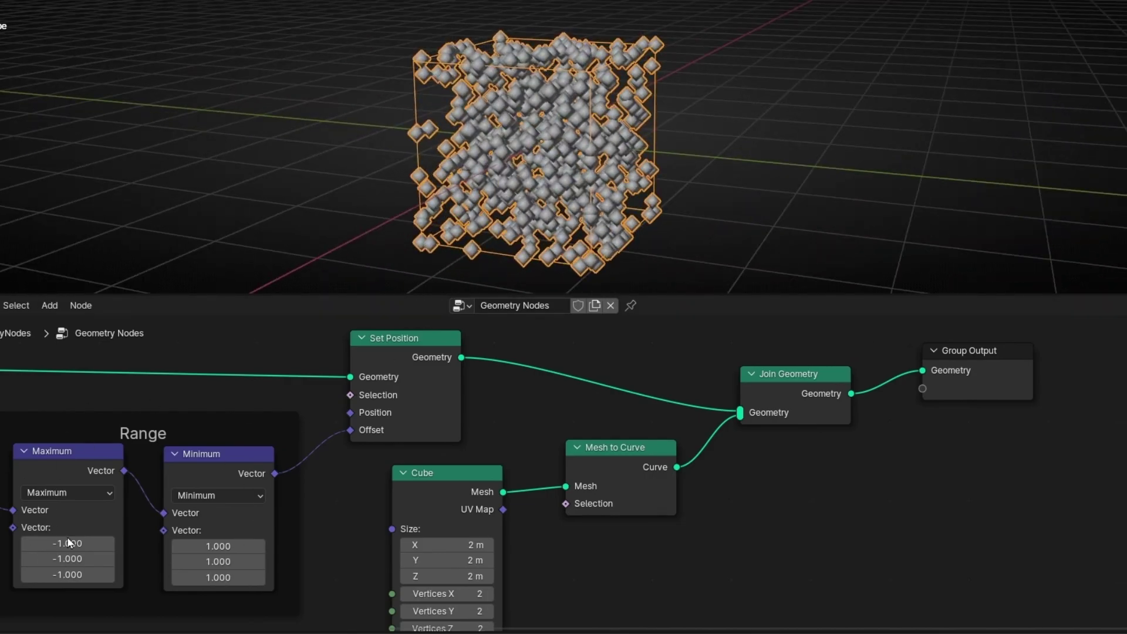
# Step: Set the Points node's Count to 50
pyautogui.moveTo(144, 441); pyautogui.dragTo(798, 438, button='middle')
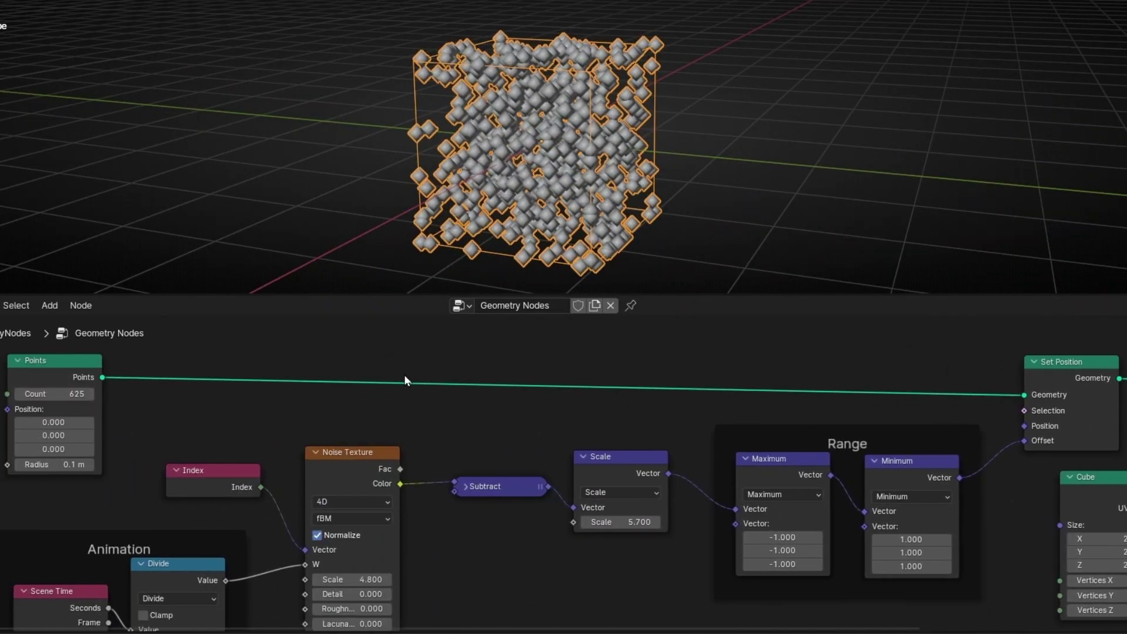
pyautogui.moveTo(54, 394); pyautogui.dragTo(18, 394)
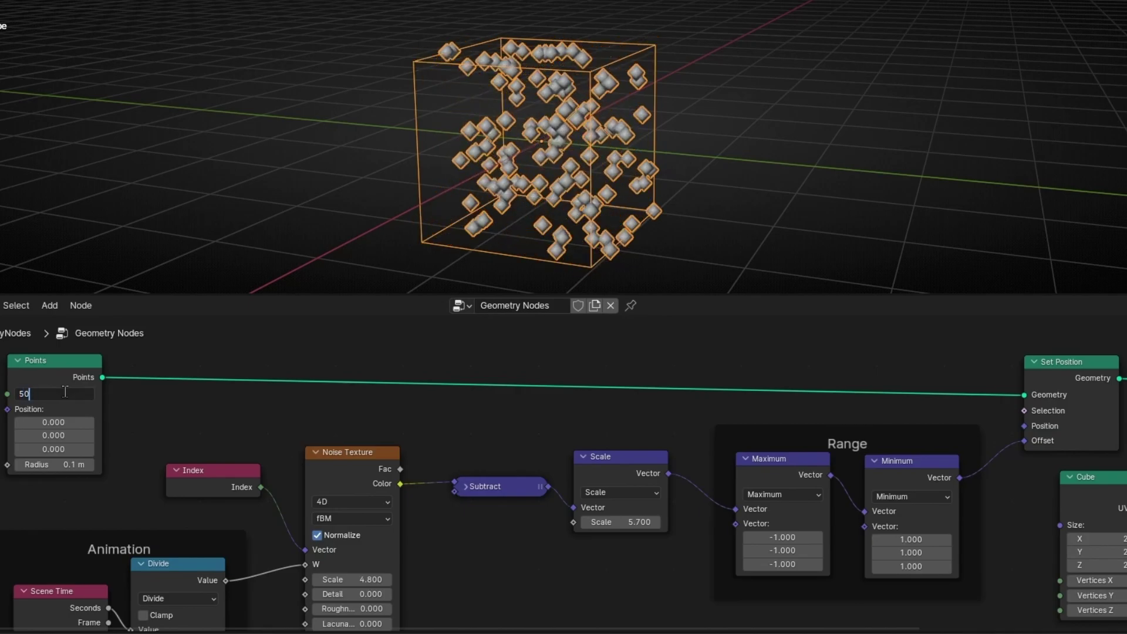
pyautogui.press('Return')
# Step: Deselect the point cube object, and view its outline in plain grey viewport shading before restoring the previous shading
pyautogui.moveTo(823, 122); pyautogui.dragTo(397, 438, button='middle')
pyautogui.scroll(2, 670, 128)
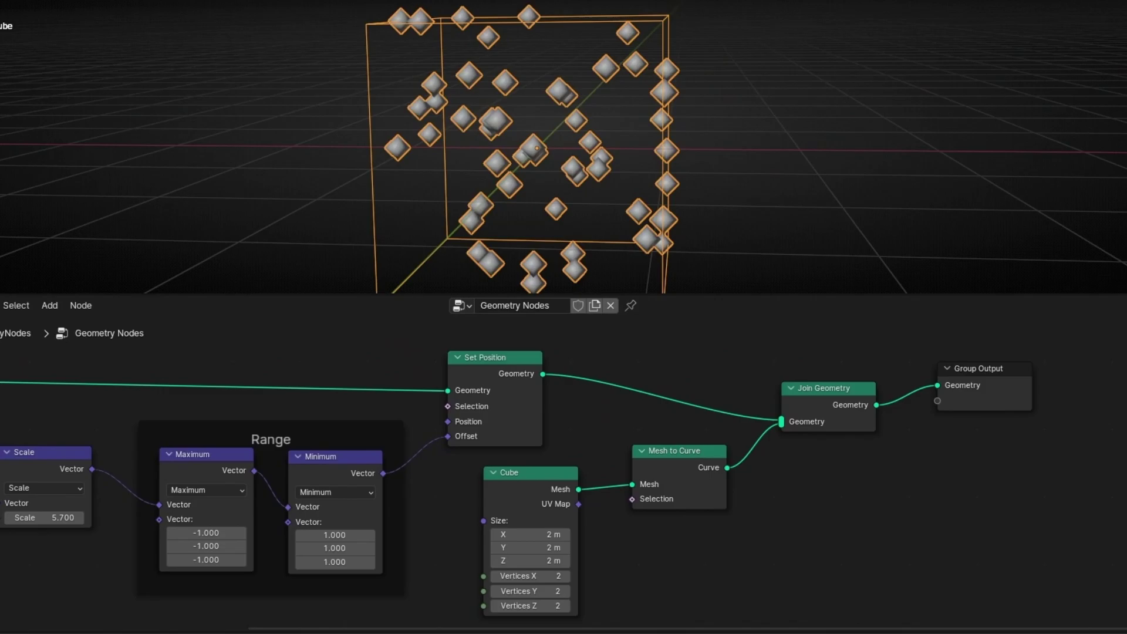
pyautogui.click(998, 1)
pyautogui.click(828, 117)
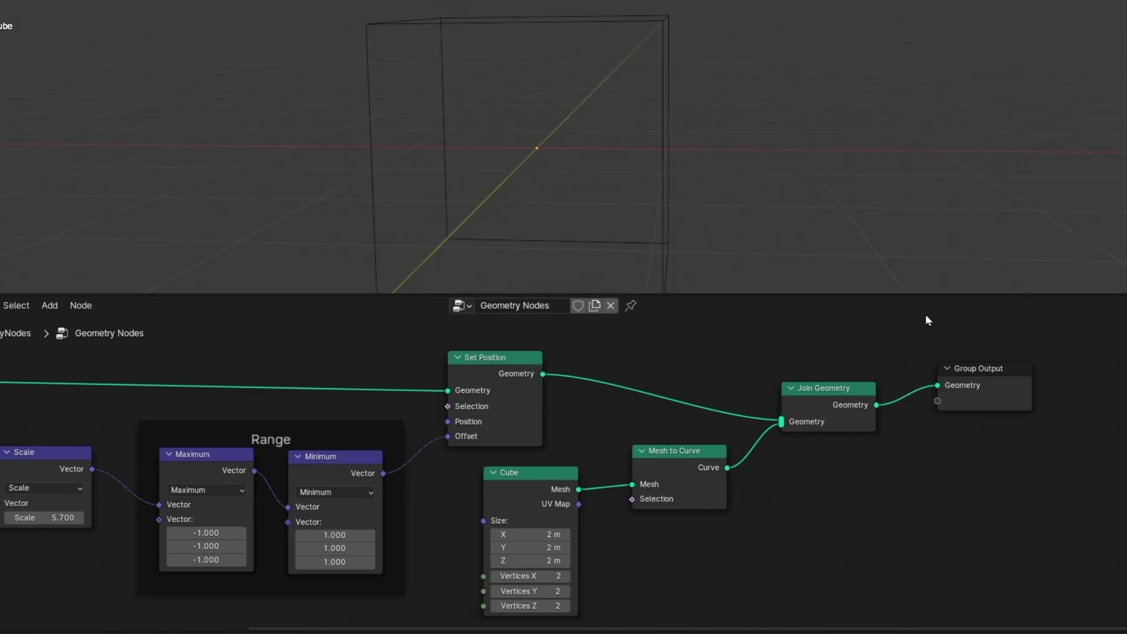
pyautogui.click(1048, 1)
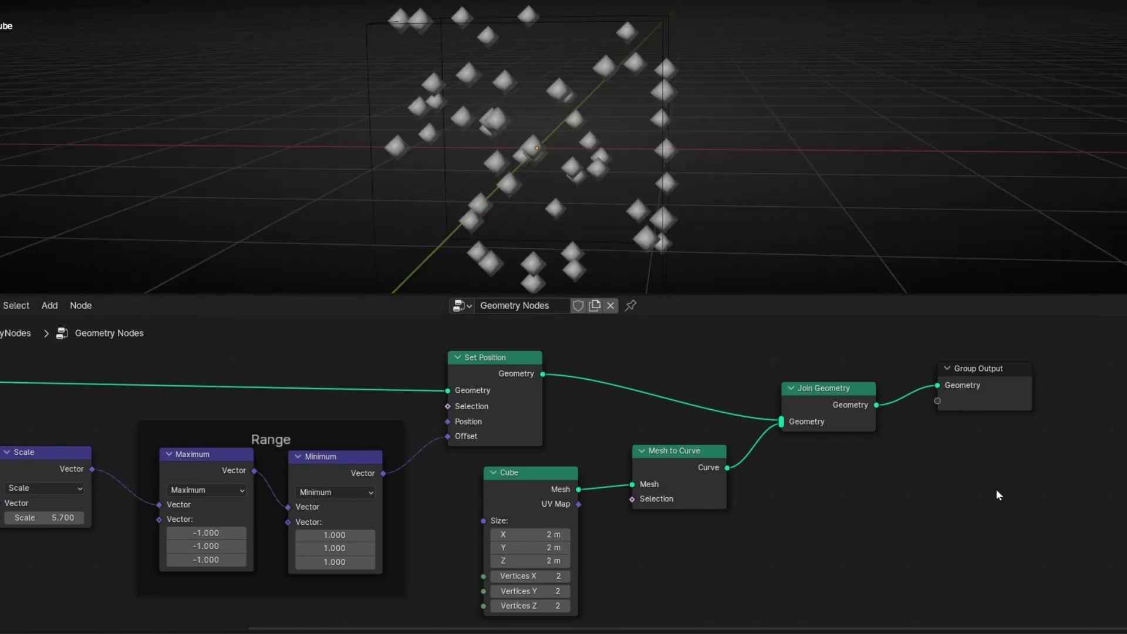
# Step: Move Join Geometry and Group Output to make room, and insert a Curve to Mesh node between Mesh to Curve and Join Geometry
pyautogui.moveTo(996, 489); pyautogui.dragTo(740, 496, button='middle')
pyautogui.moveTo(728, 400); pyautogui.dragTo(946, 377)
pyautogui.moveTo(586, 404); pyautogui.dragTo(740, 375)
pyautogui.hotkey('shift', 'a')
pyautogui.write('curve ')
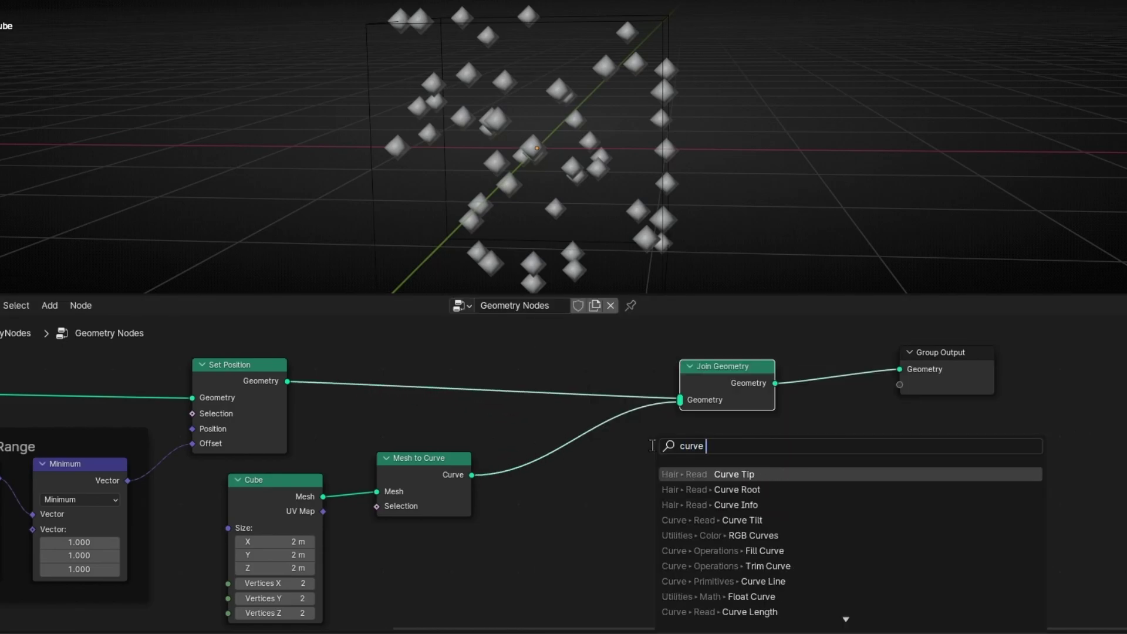
pyautogui.write('to me')
pyautogui.press('Return')
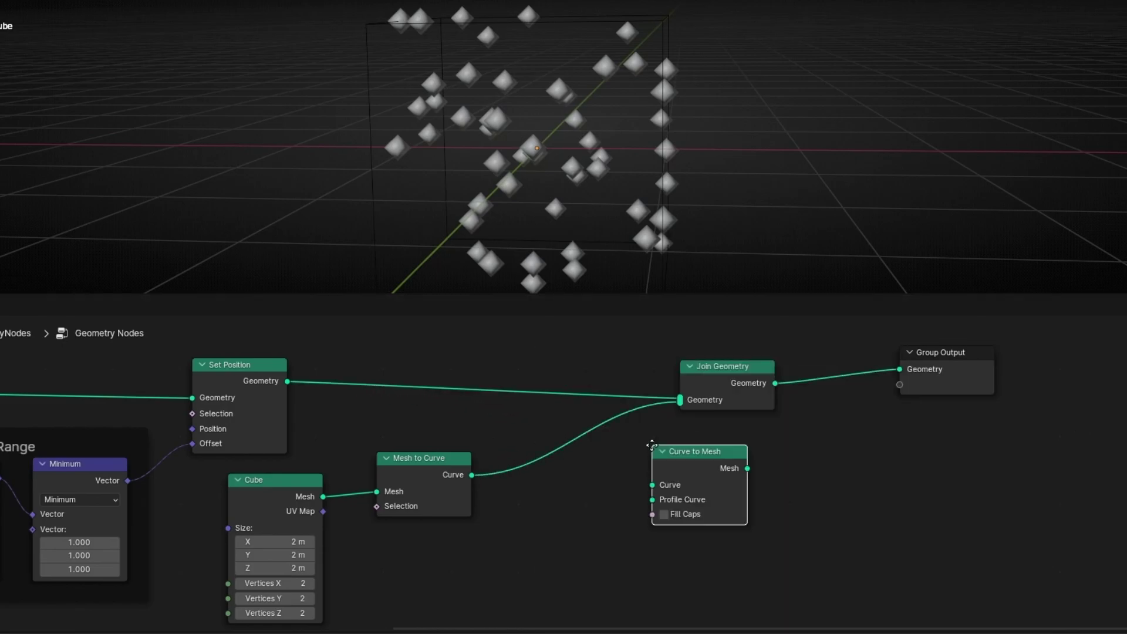
pyautogui.click(585, 433)
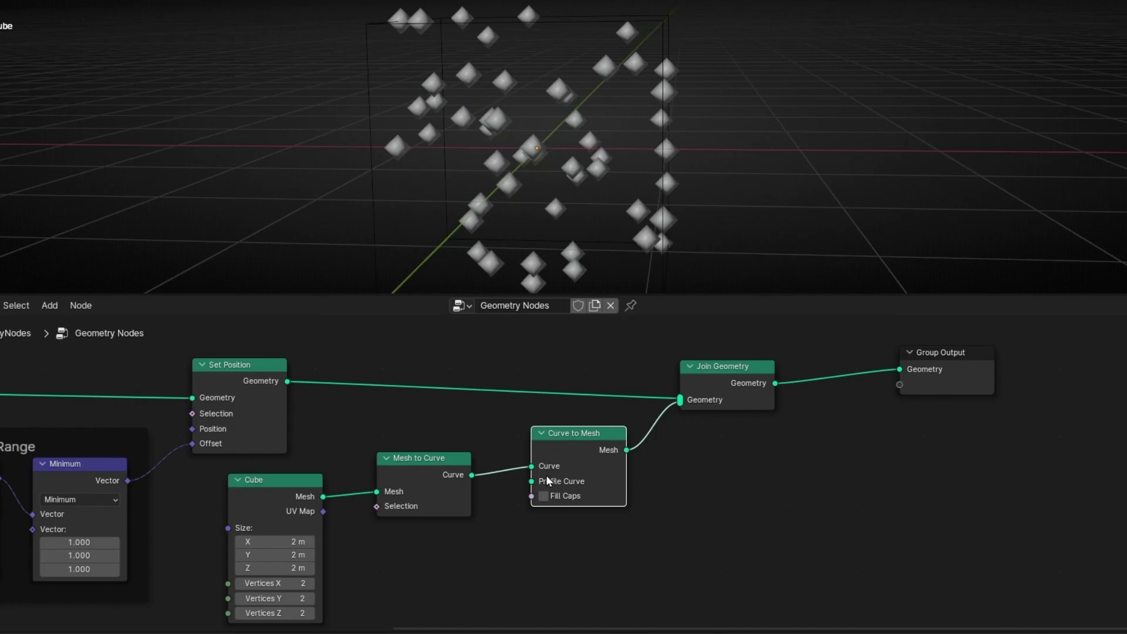
# Step: Add a Curve Circle with a 0.03 m radius as the Curve to Mesh profile, and enable Fill Caps
pyautogui.moveTo(531, 481); pyautogui.dragTo(507, 517)
pyautogui.write('circ')
pyautogui.press('Return')
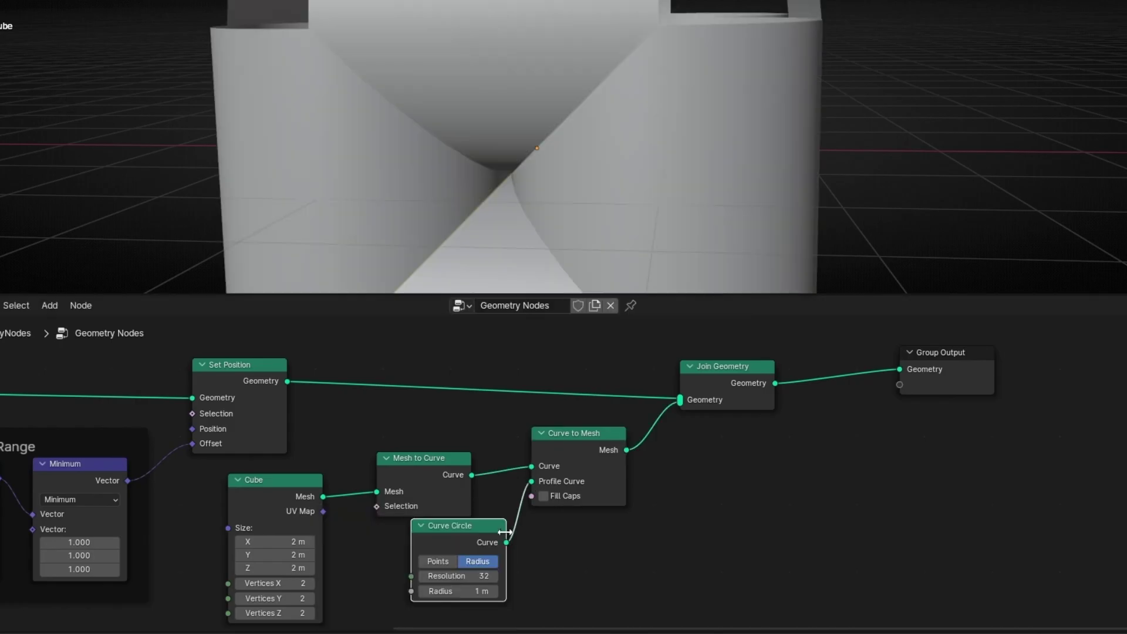
pyautogui.moveTo(486, 591); pyautogui.dragTo(452, 591)
pyautogui.click(544, 496)
pyautogui.moveTo(546, 561); pyautogui.dragTo(546, 453, button='middle')
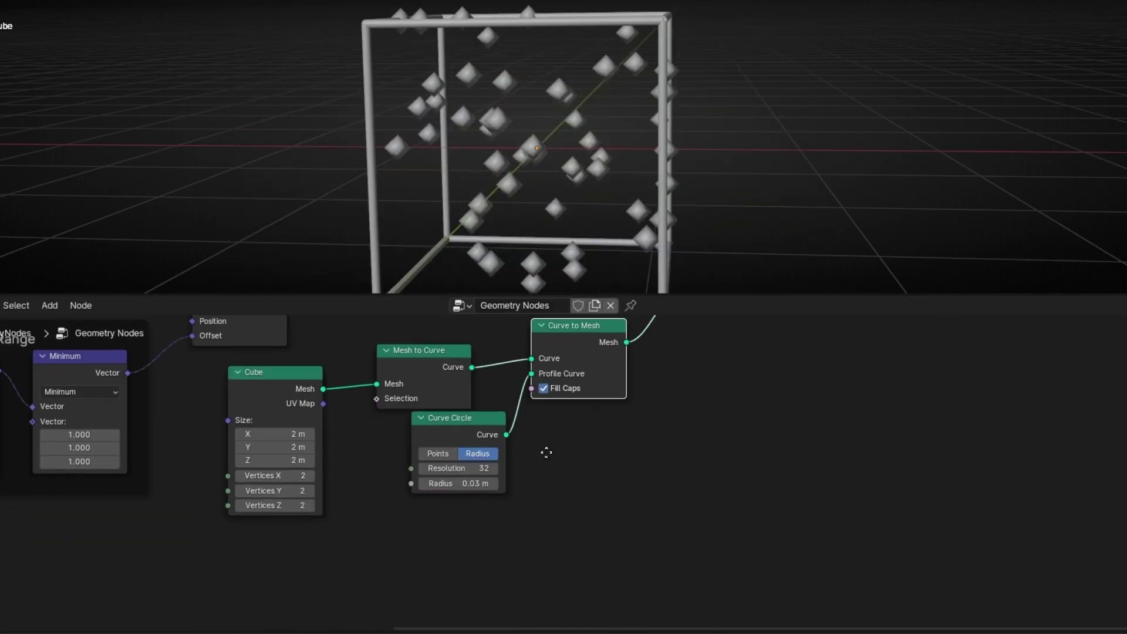
# Step: Set the Curve Circle's Radius to 0.01 m
pyautogui.scroll(8, 547, 451)
pyautogui.doubleClick(398, 502)
pyautogui.write('0.01')
pyautogui.press('Return')
# Step: Group the Cube, Mesh to Curve, Curve Circle and Curve to Mesh nodes in a frame labelled Wireframe Cube
pyautogui.click(533, 406)
pyautogui.scroll(-6, 576, 369)
pyautogui.moveTo(573, 404); pyautogui.dragTo(552, 435, button='middle')
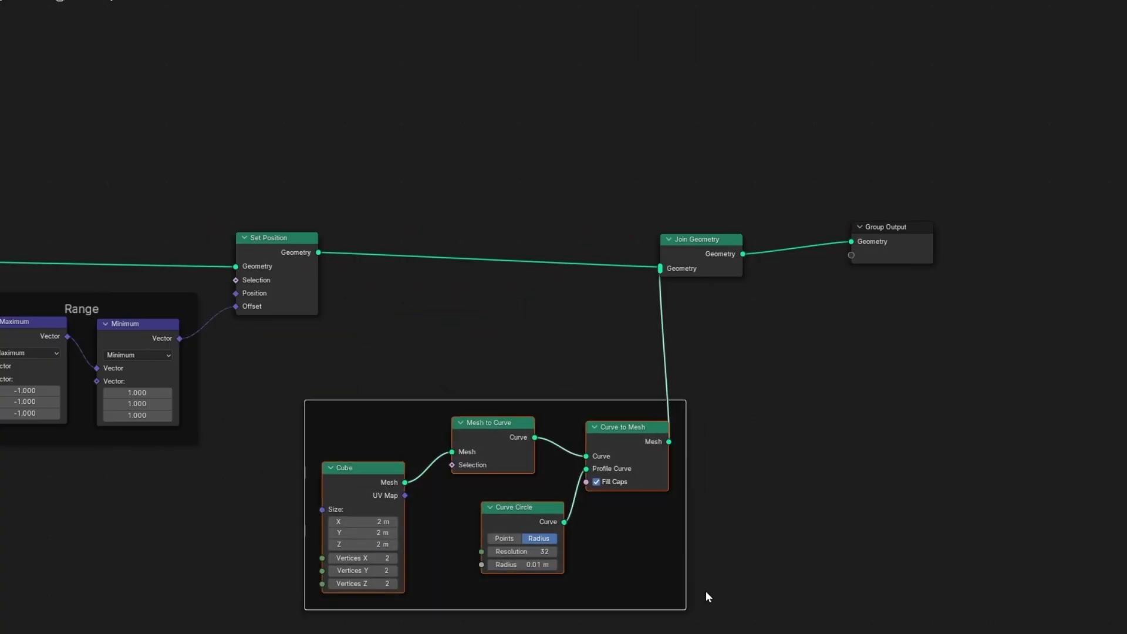
pyautogui.write('Cube')
pyautogui.press('Return')
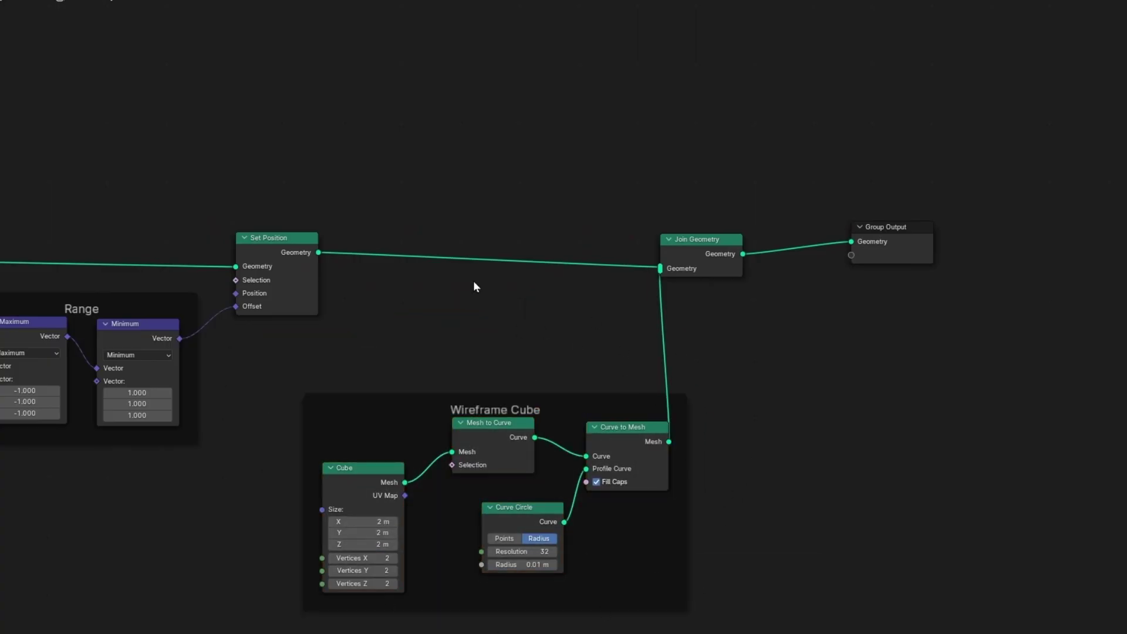
# Step: Insert an Instance on Points node between Set Position and Join Geometry
pyautogui.moveTo(474, 301); pyautogui.dragTo(554, 320, button='middle')
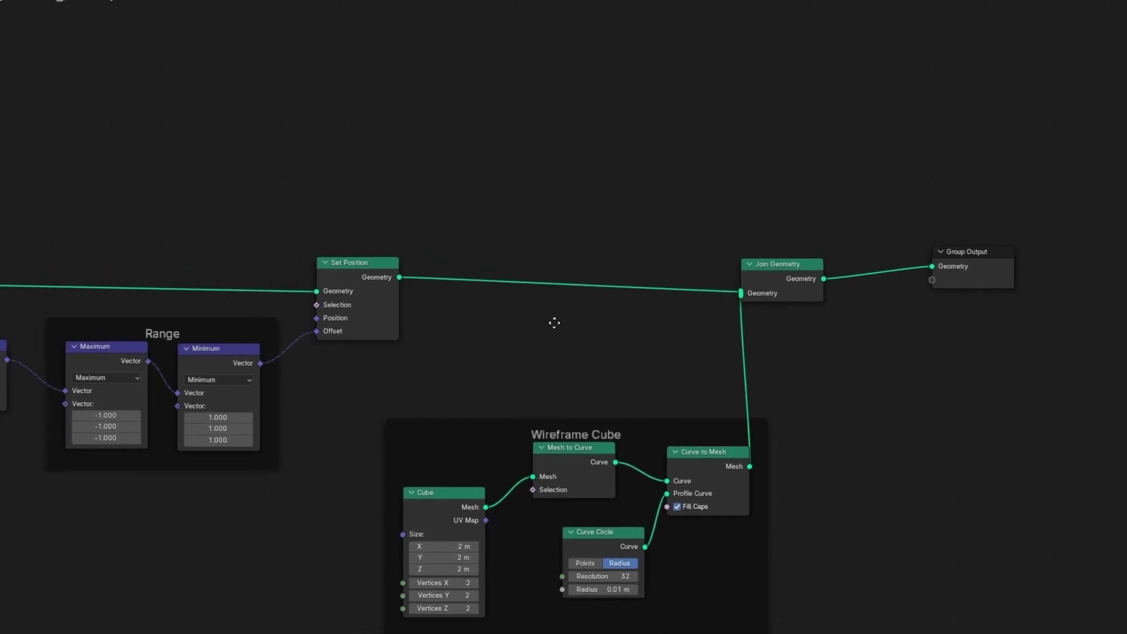
pyautogui.hotkey('ctrl', 'alt', 'space')
pyautogui.moveTo(541, 144)
pyautogui.mouseDown(button='middle')
pyautogui.moveTo(378, 135)
pyautogui.moveTo(527, 146)
pyautogui.mouseUp(button='middle')
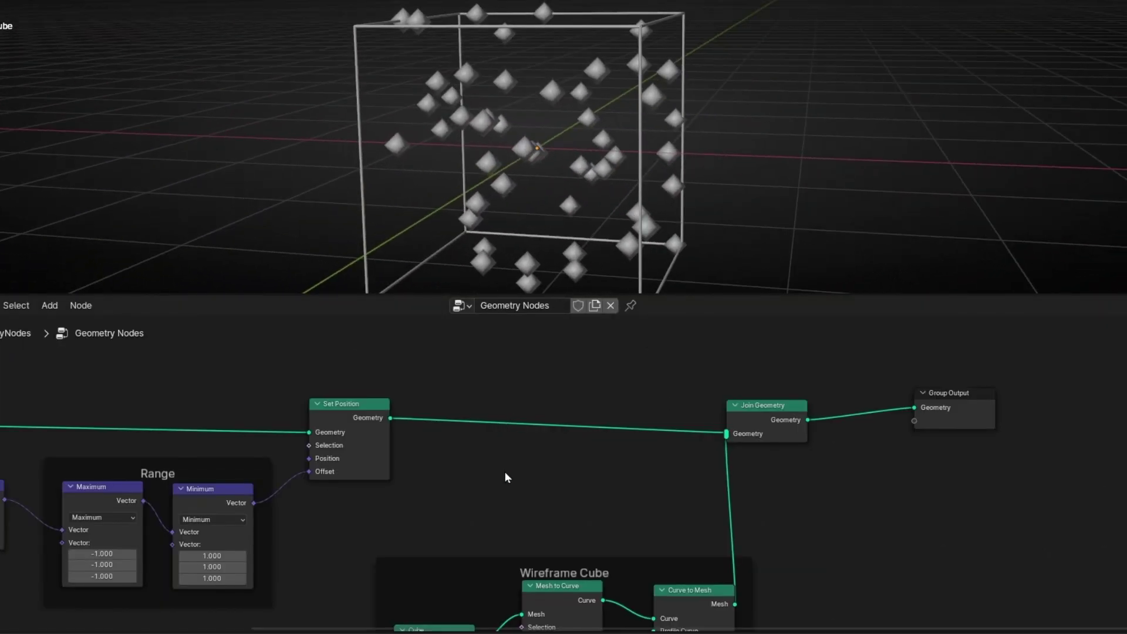
pyautogui.hotkey('shift', 'a')
pyautogui.write('on p')
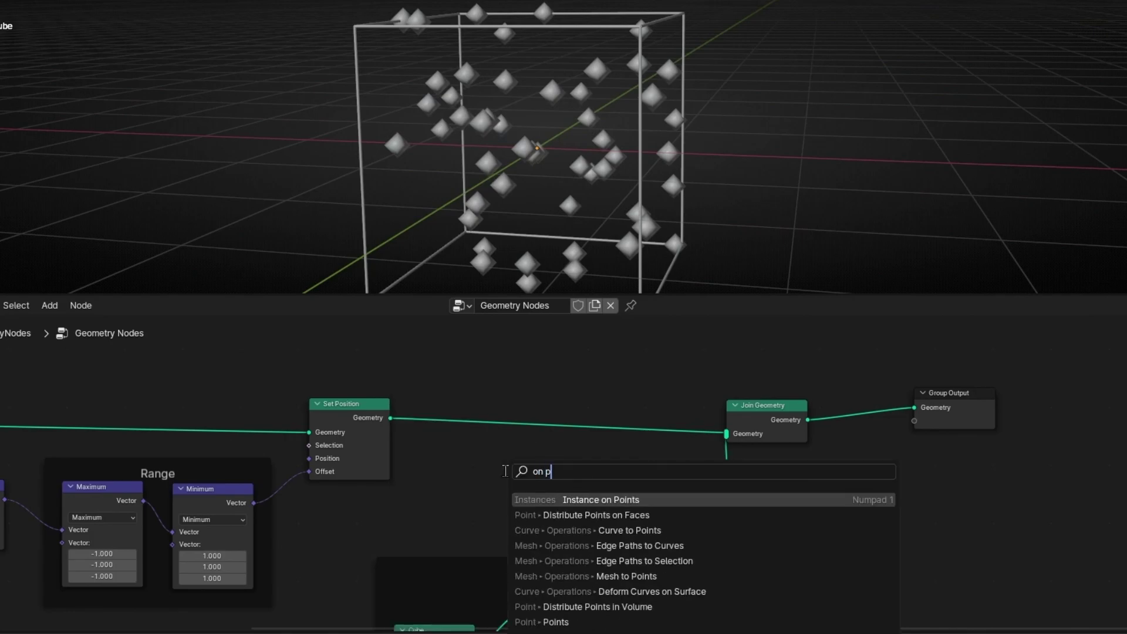
pyautogui.press('Return')
pyautogui.click(504, 381)
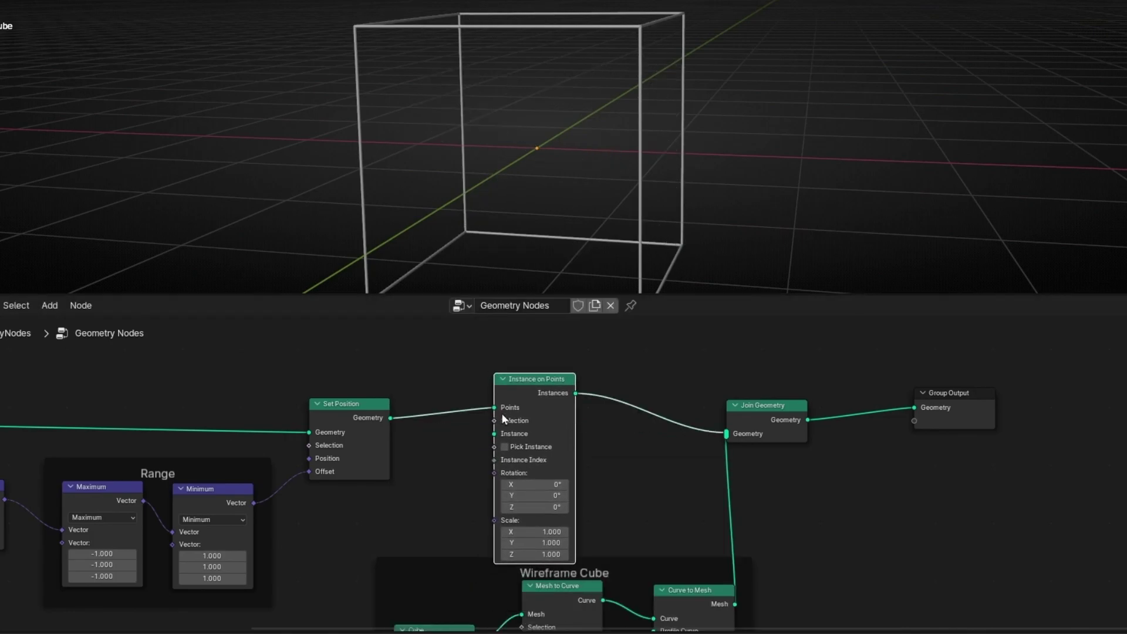
# Step: Connect a UV Sphere with a 0.03 m radius to the Instance input of Instance on Points
pyautogui.moveTo(495, 434); pyautogui.dragTo(458, 462)
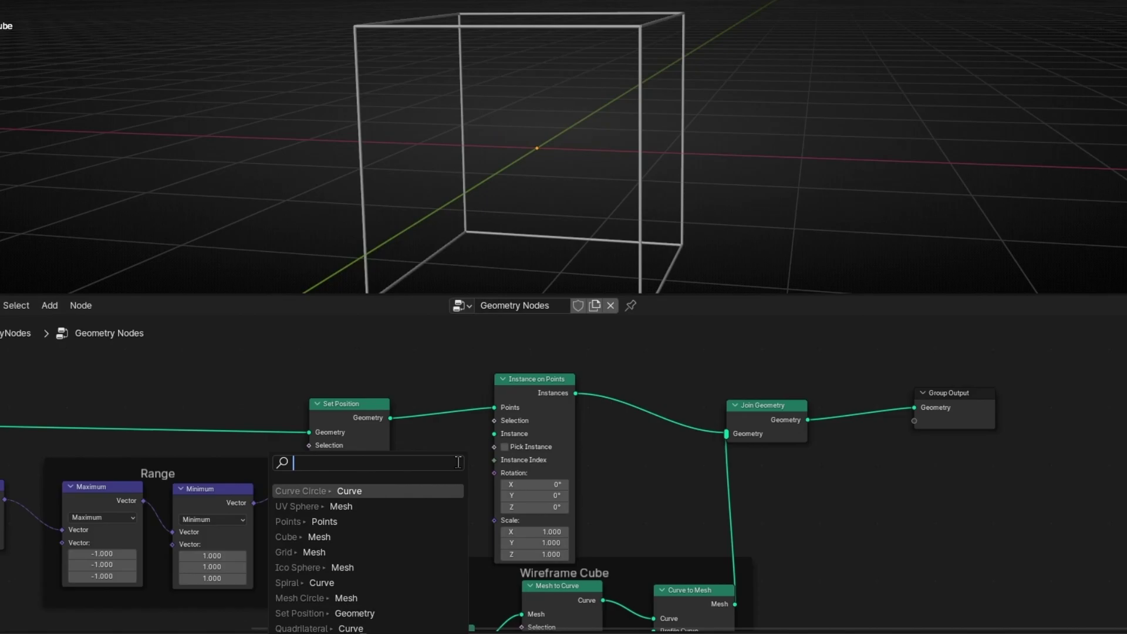
pyautogui.press('Return')
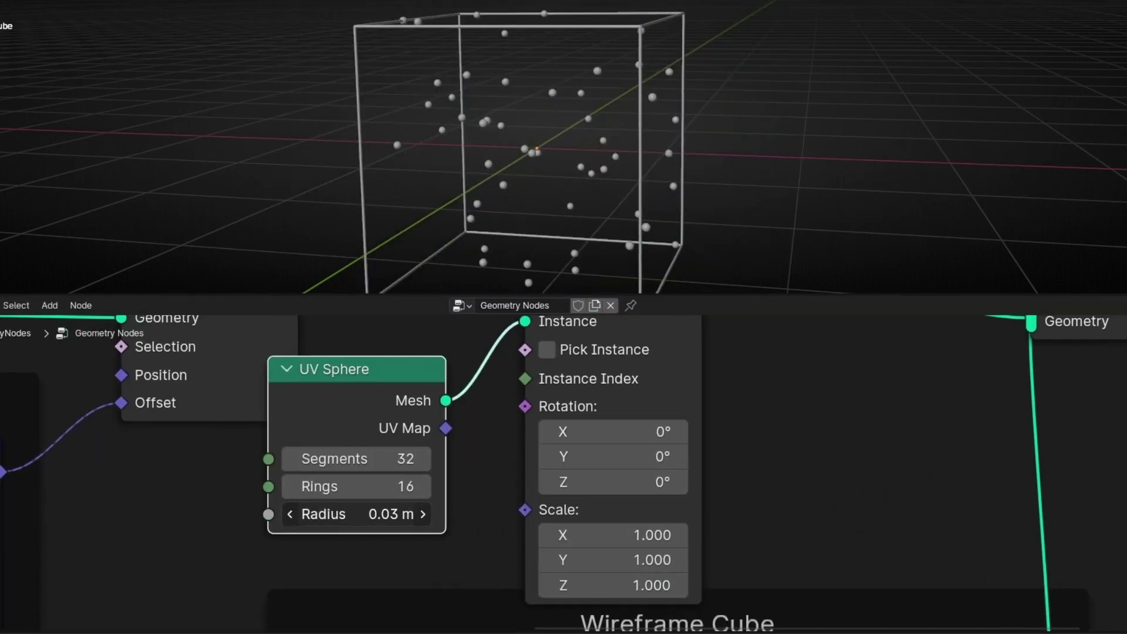
pyautogui.press('Return')
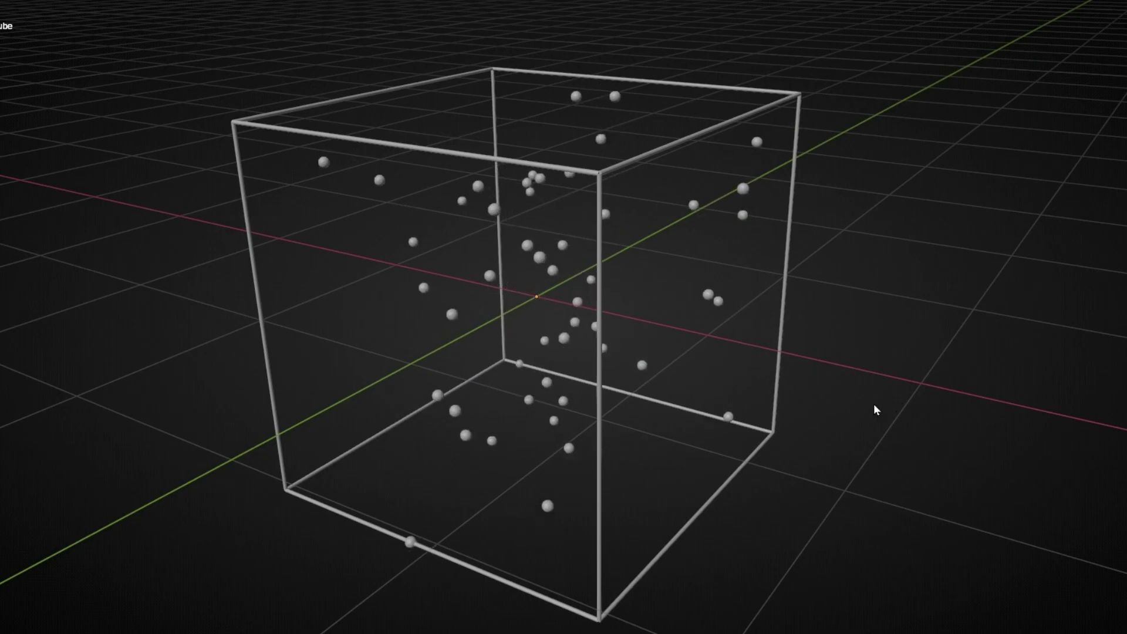
# Step: Inspect the moving spheres inside the wireframe cube from several angles, including close up along its edges
pyautogui.moveTo(874, 403); pyautogui.dragTo(651, 395, button='middle')
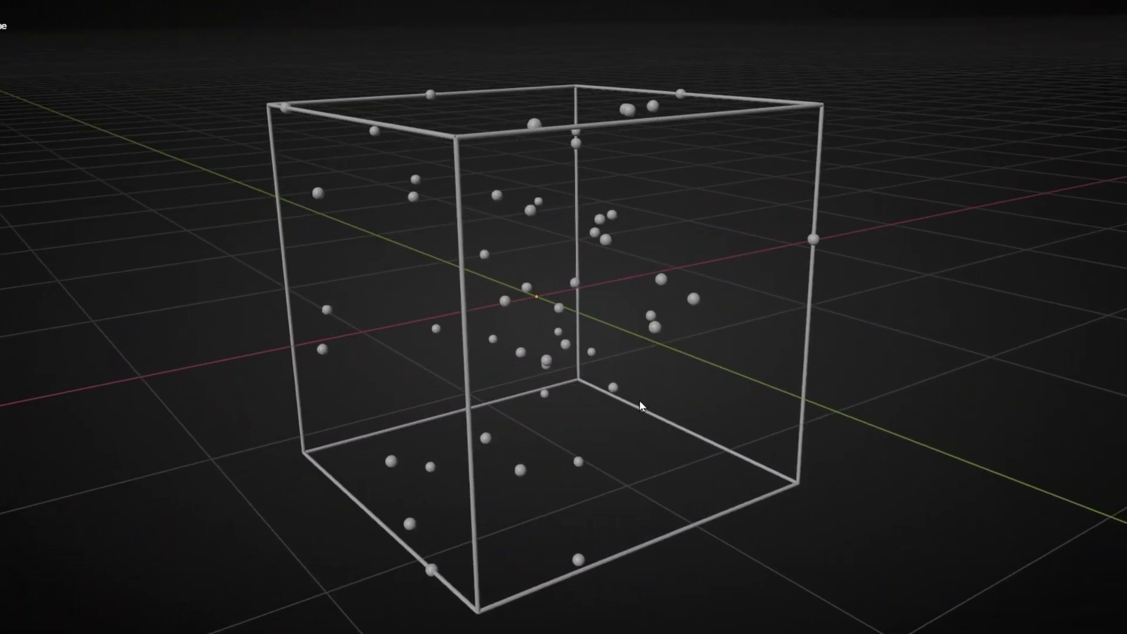
pyautogui.hotkey('ctrl', 'space')
pyautogui.moveTo(563, 245); pyautogui.dragTo(521, 245, button='middle')
pyautogui.hotkey('ctrl', 'space')
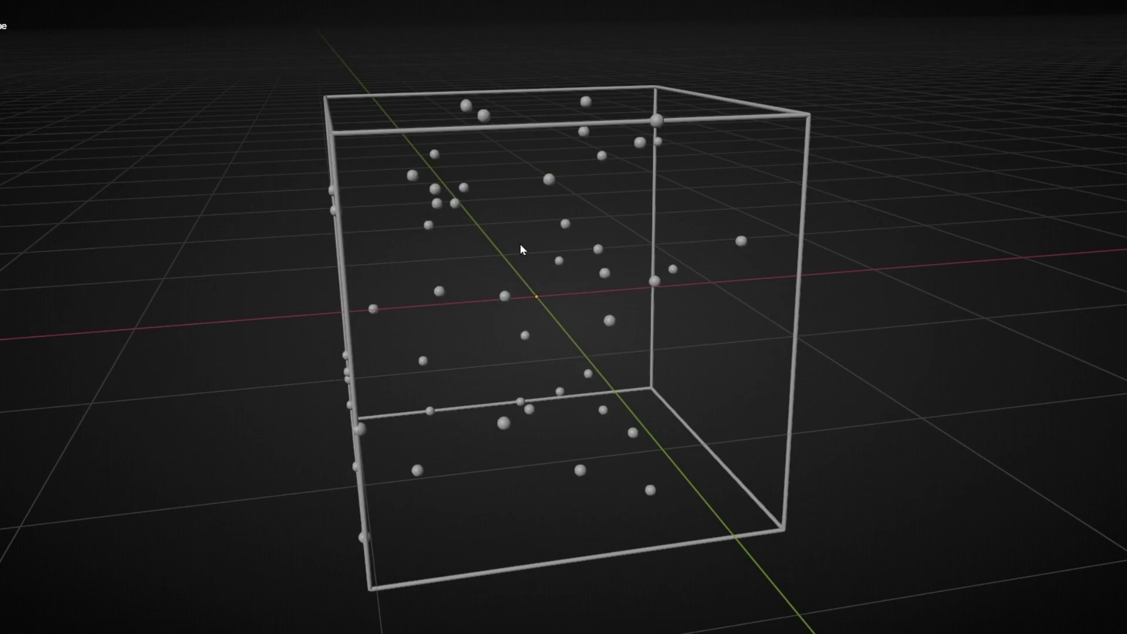
pyautogui.scroll(2, 457, 165)
pyautogui.moveTo(428, 175); pyautogui.dragTo(201, 112, button='middle')
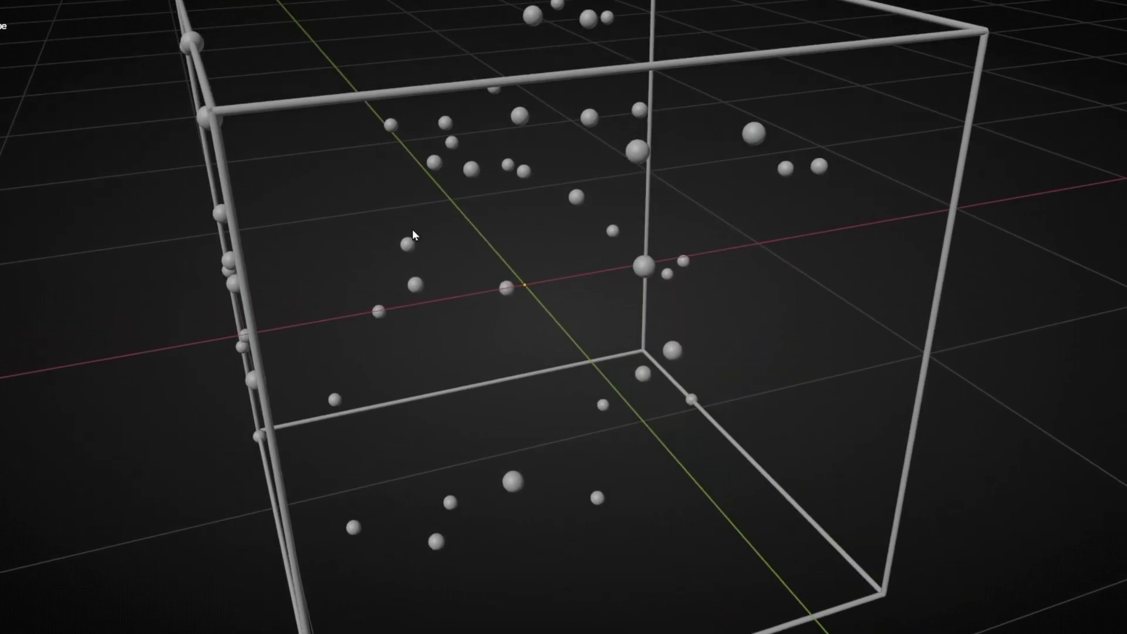
# Step: Set the wireframe Cube node's Size to 2.05 m on X, Y and Z
pyautogui.hotkey('ctrl', 'space')
pyautogui.scroll(5, 808, 537)
pyautogui.moveTo(742, 527); pyautogui.dragTo(554, 462, button='middle')
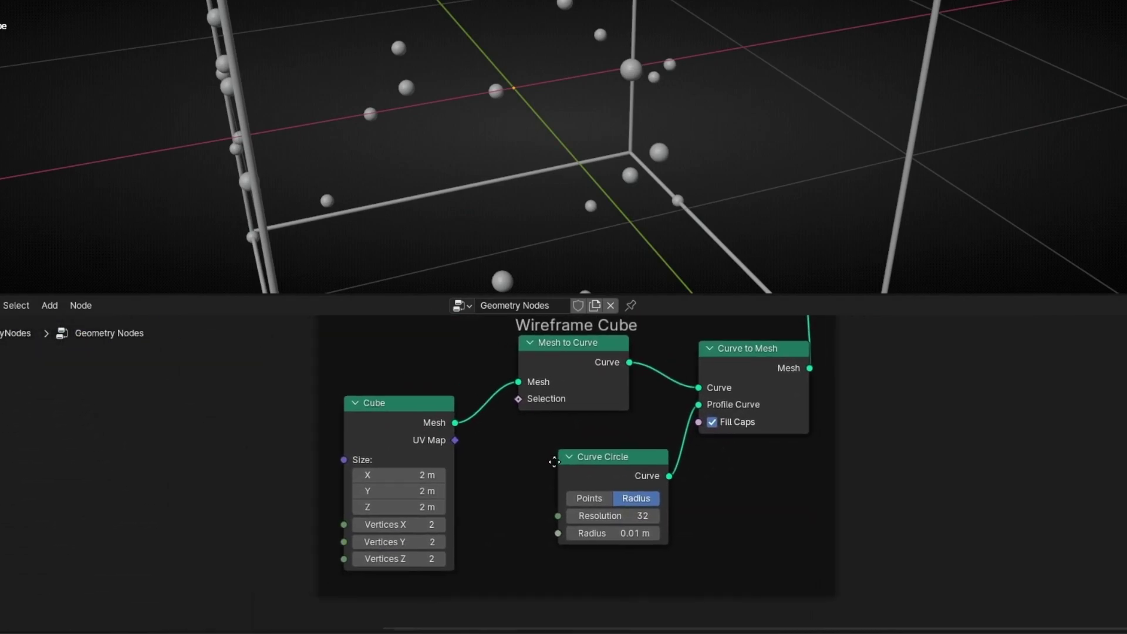
pyautogui.scroll(1, 386, 478)
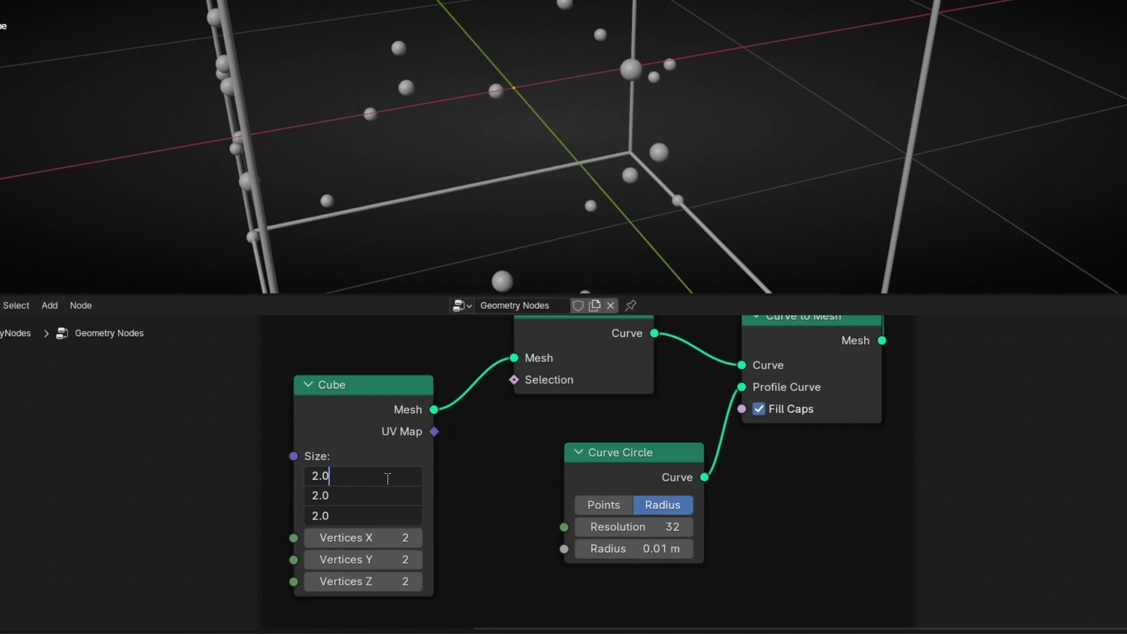
pyautogui.press('Return')
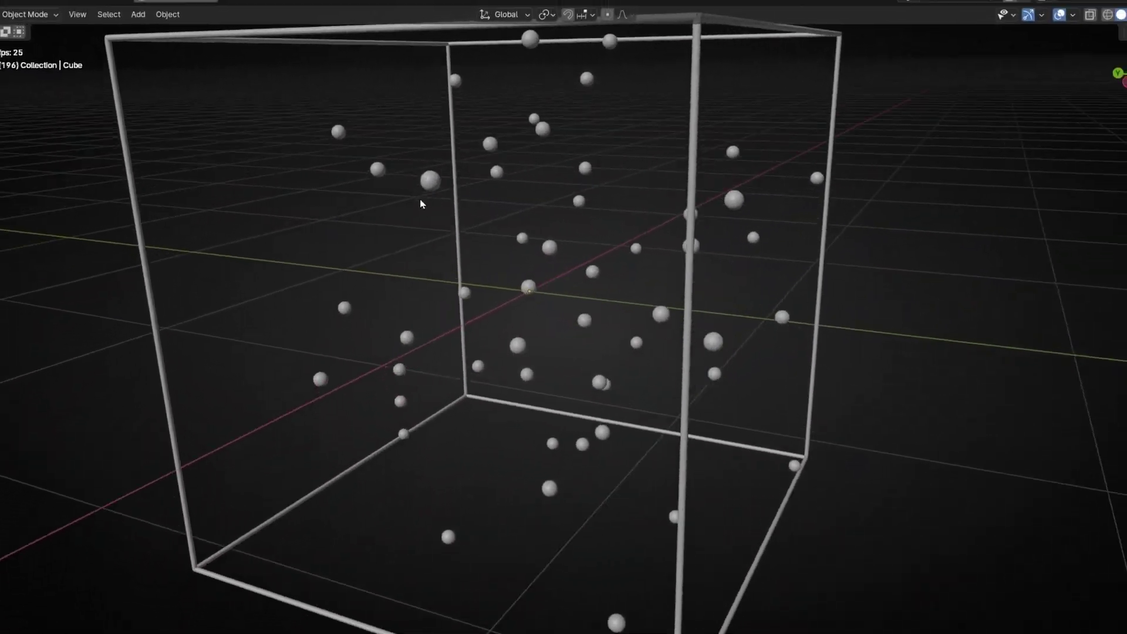
# Step: Make room before Join Geometry, and insert Set Material nodes on the instanced-points branch and the wireframe branch
pyautogui.moveTo(420, 204); pyautogui.dragTo(385, 223, button='middle')
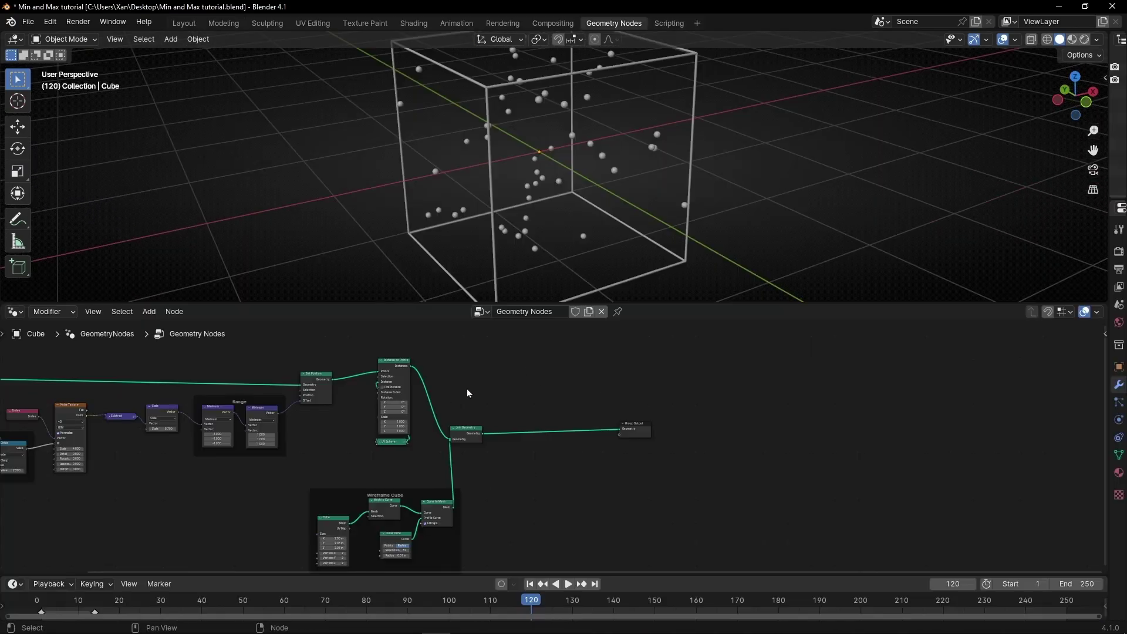
pyautogui.moveTo(457, 397); pyautogui.dragTo(667, 458)
pyautogui.press('g')
pyautogui.click(845, 448)
pyautogui.hotkey('shift', 'a')
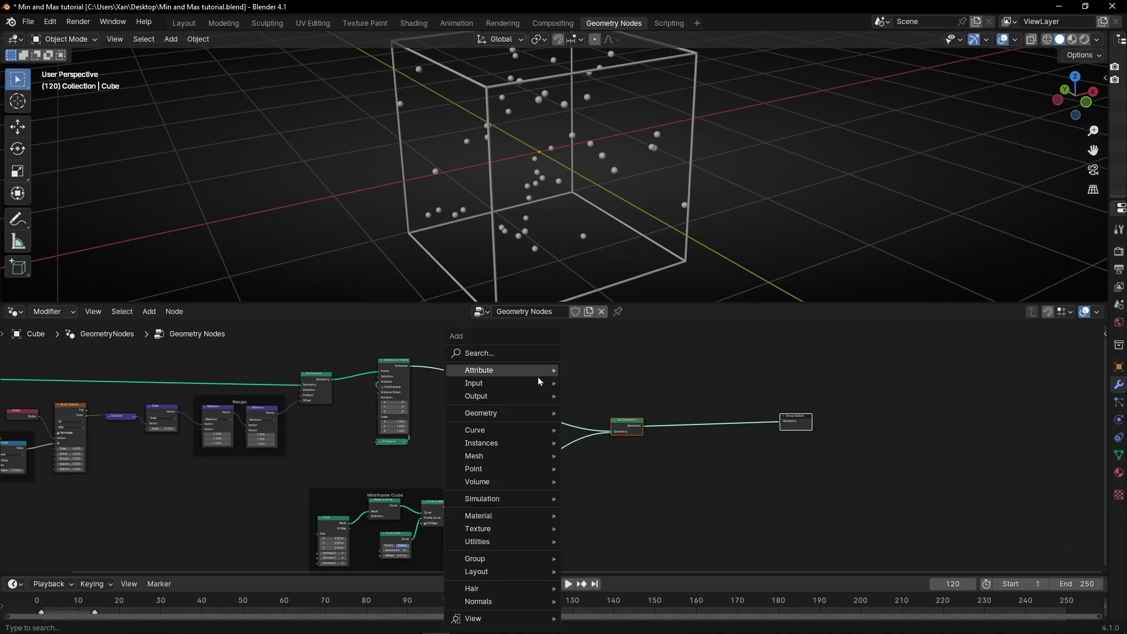
pyautogui.write('set')
pyautogui.click(582, 406)
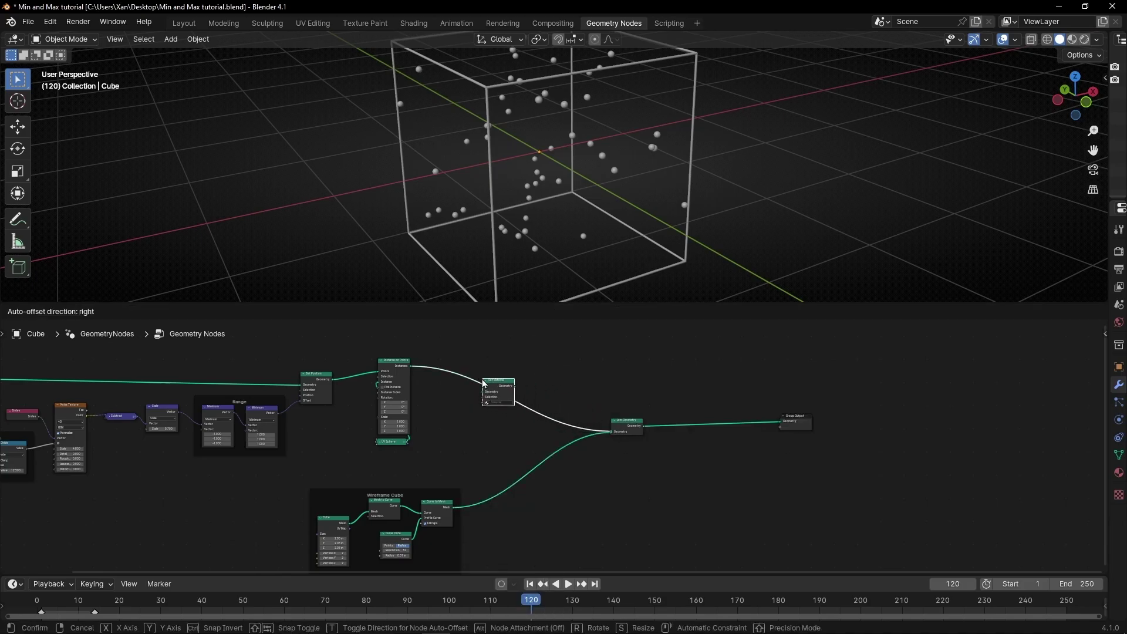
pyautogui.click(484, 383)
pyautogui.hotkey('shift', 'd')
pyautogui.click(527, 478)
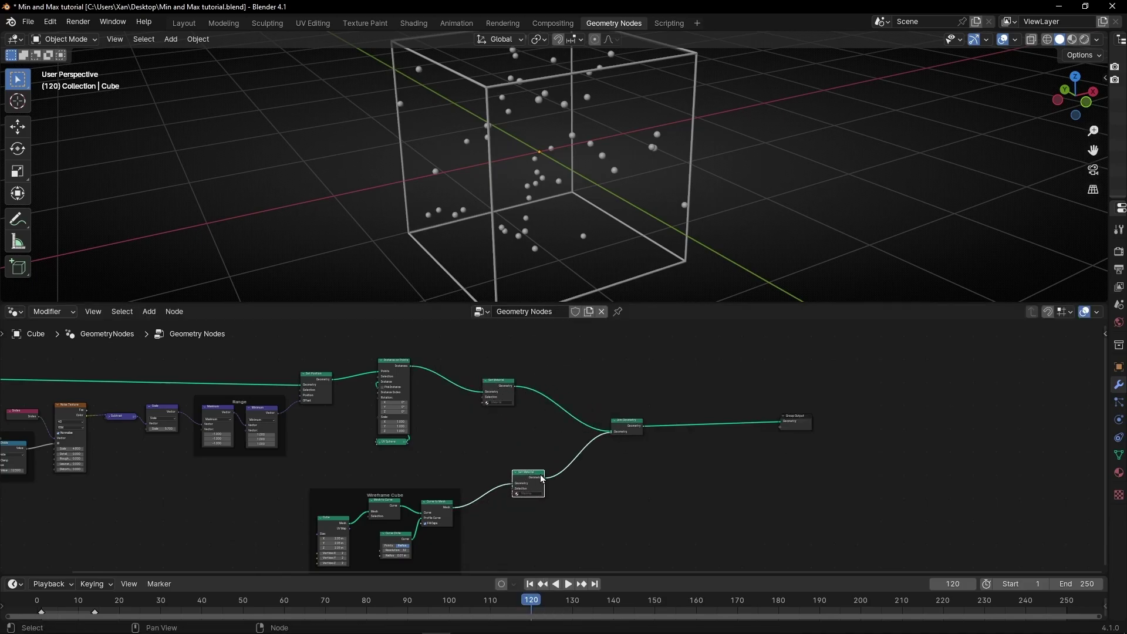
# Step: Widen the properties area, switch the viewport to rendered shading, and black out the world background with a value of 0
pyautogui.moveTo(1108, 389); pyautogui.dragTo(845, 389)
pyautogui.click(854, 472)
pyautogui.click(881, 503)
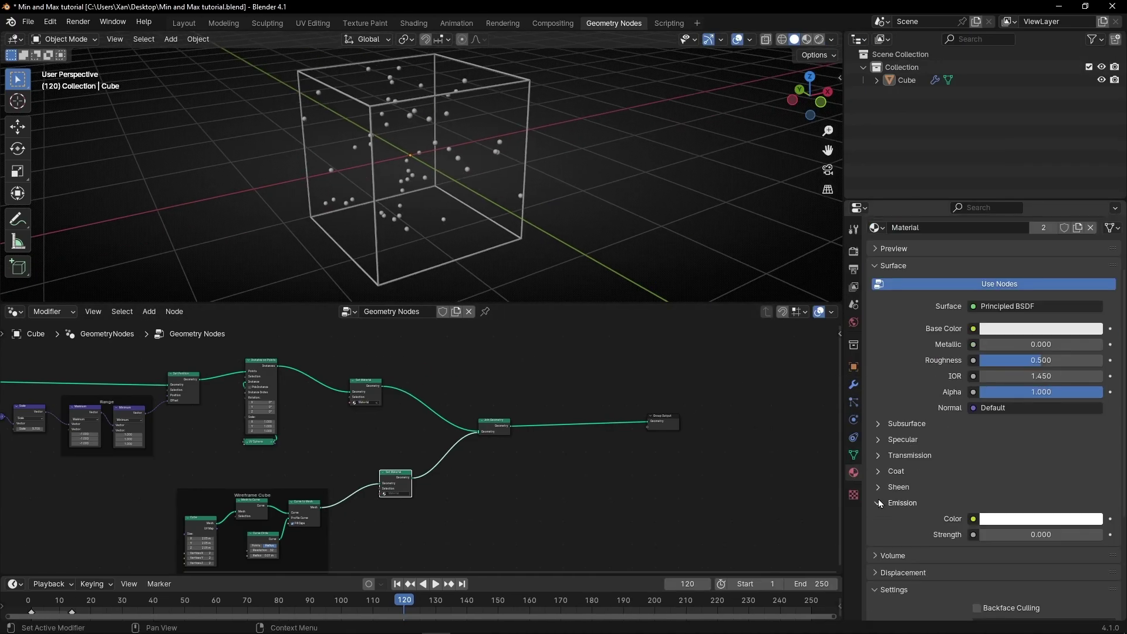
pyautogui.click(854, 252)
pyautogui.click(819, 40)
pyautogui.click(853, 322)
pyautogui.doubleClick(1041, 350)
pyautogui.write('0')
# Step: Set the emission strength of the spheres' material to 1
pyautogui.click(854, 473)
pyautogui.doubleClick(1041, 607)
pyautogui.write('1')
# Step: Add a second material, and name the two materials Points and Cube
pyautogui.click(1116, 250)
pyautogui.click(992, 329)
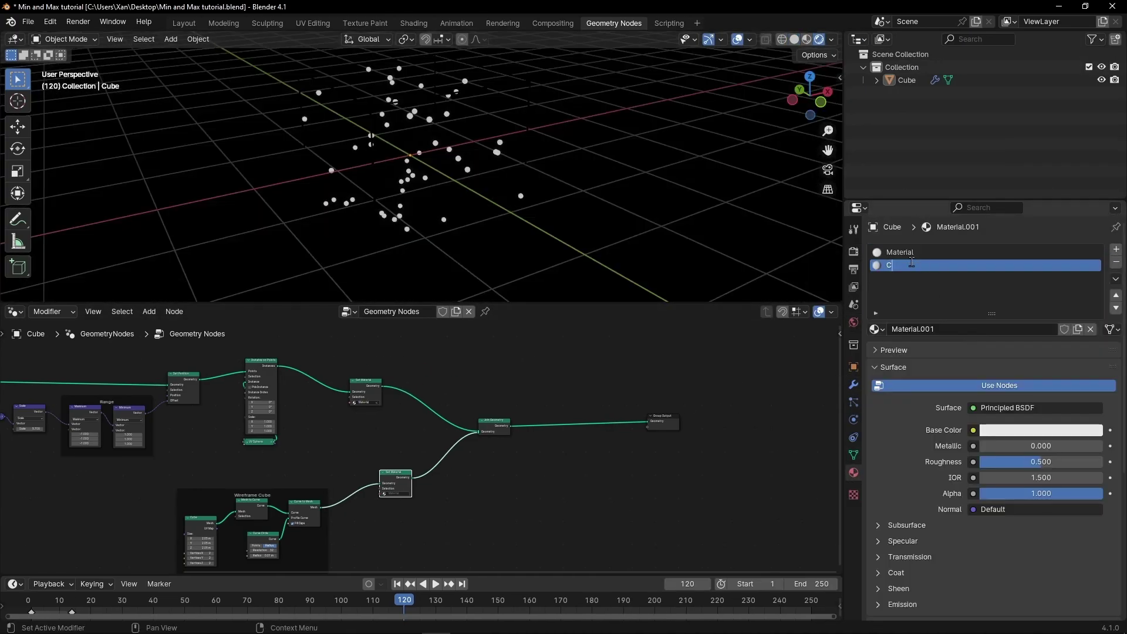
pyautogui.write('Points')
pyautogui.click(908, 266)
# Step: Give the Cube material a blue emission with hue 0.629, full saturation and a strength of 1
pyautogui.click(1041, 545)
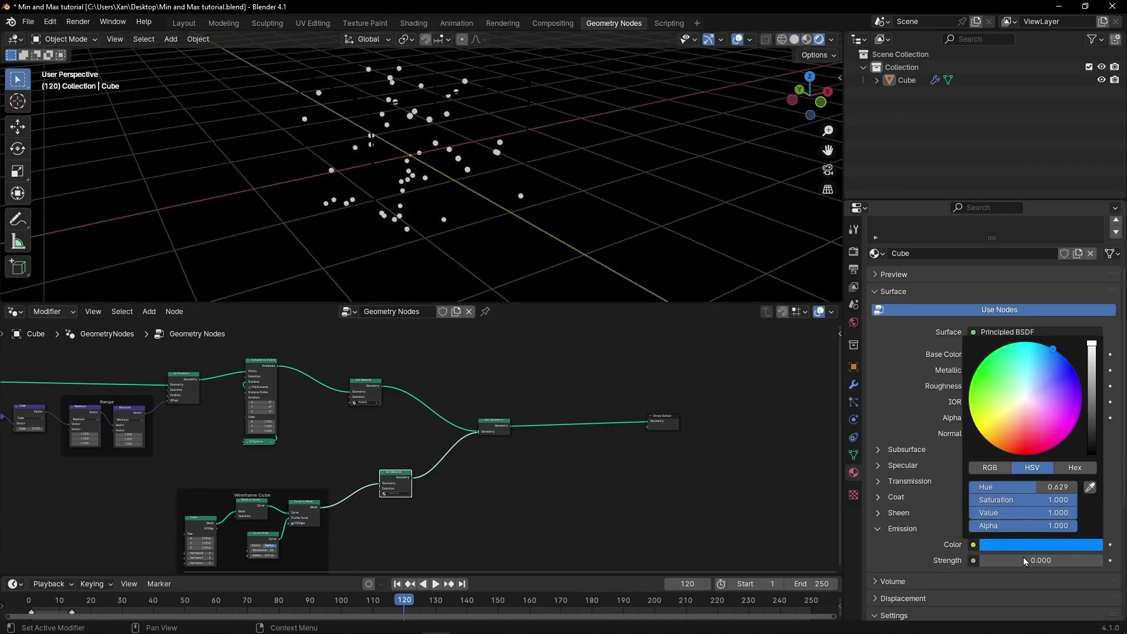
pyautogui.doubleClick(1025, 562)
pyautogui.write('5')
pyautogui.press('Return')
# Step: Assign the Cube material in the Set Material node of the wireframe branch
pyautogui.scroll(6, 419, 449)
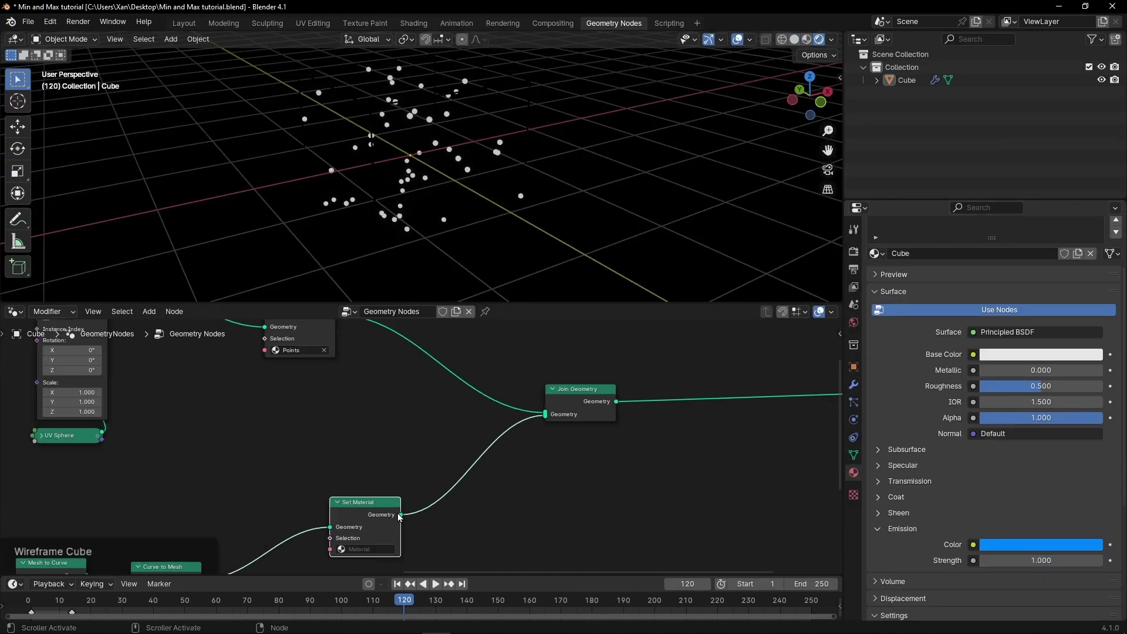
pyautogui.click(423, 456)
pyautogui.click(449, 475)
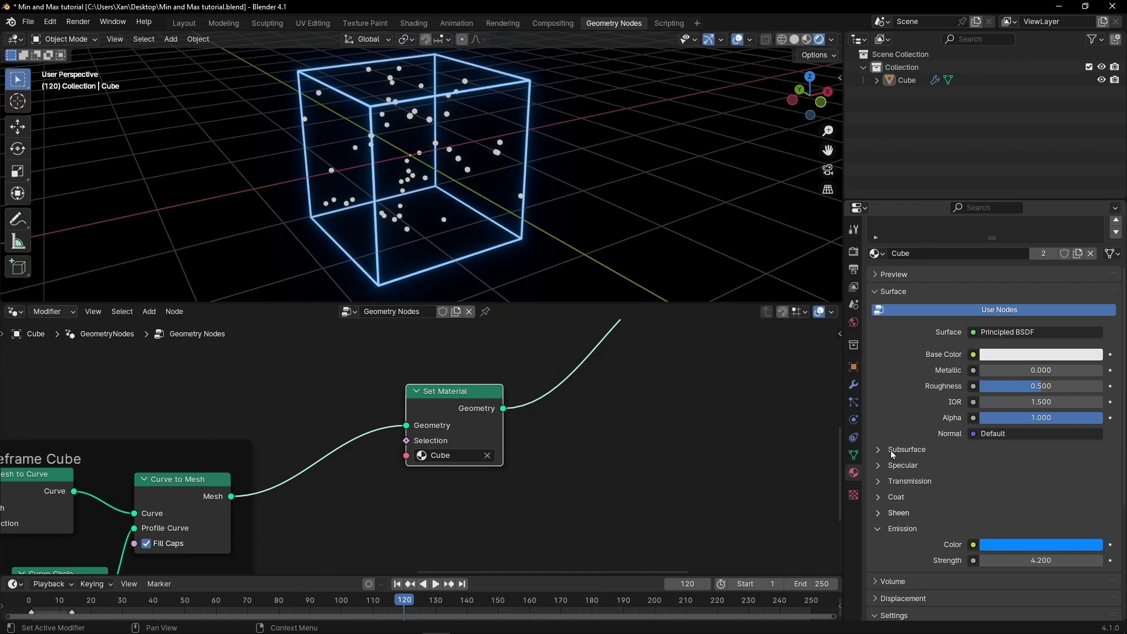
# Step: Raise the Cube material's emission strength, and set the Points material's emission strength to 12.9
pyautogui.click(855, 254)
pyautogui.click(854, 473)
pyautogui.doubleClick(1041, 562)
pyautogui.write('10')
pyautogui.click(909, 254)
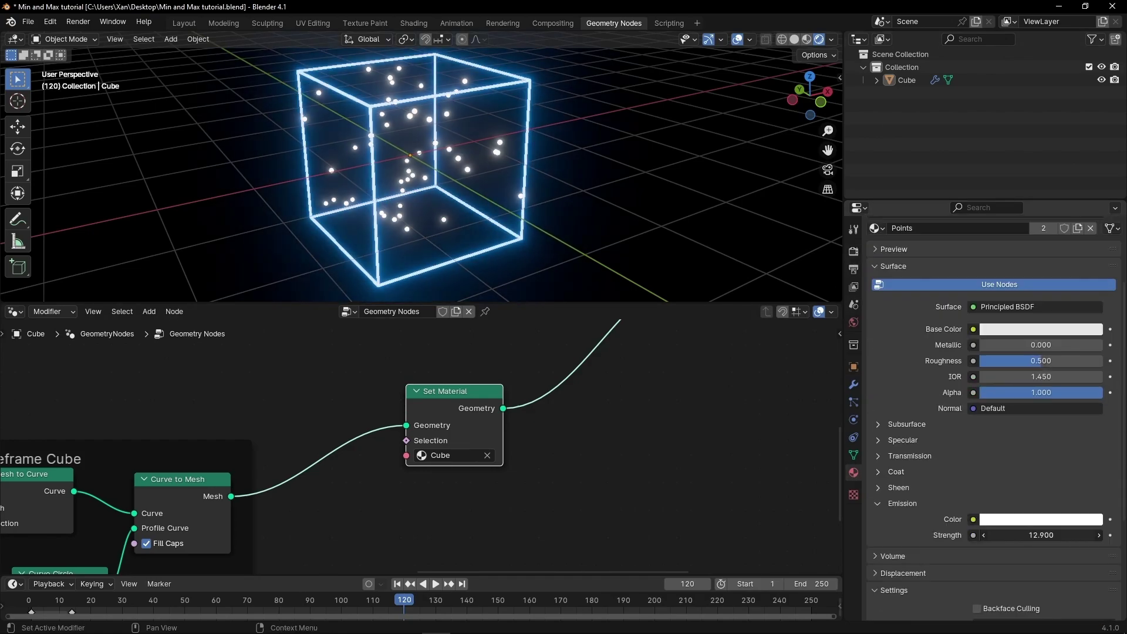
pyautogui.doubleClick(1041, 534)
pyautogui.write('5')
# Step: Narrow the properties area again, frame the whole node tree, and hide the viewport overlays
pyautogui.scroll(-3, 422, 447)
pyautogui.moveTo(844, 390); pyautogui.dragTo(1109, 389)
pyautogui.scroll(-12, 712, 481)
pyautogui.hotkey('shift', 'alt', 'z')
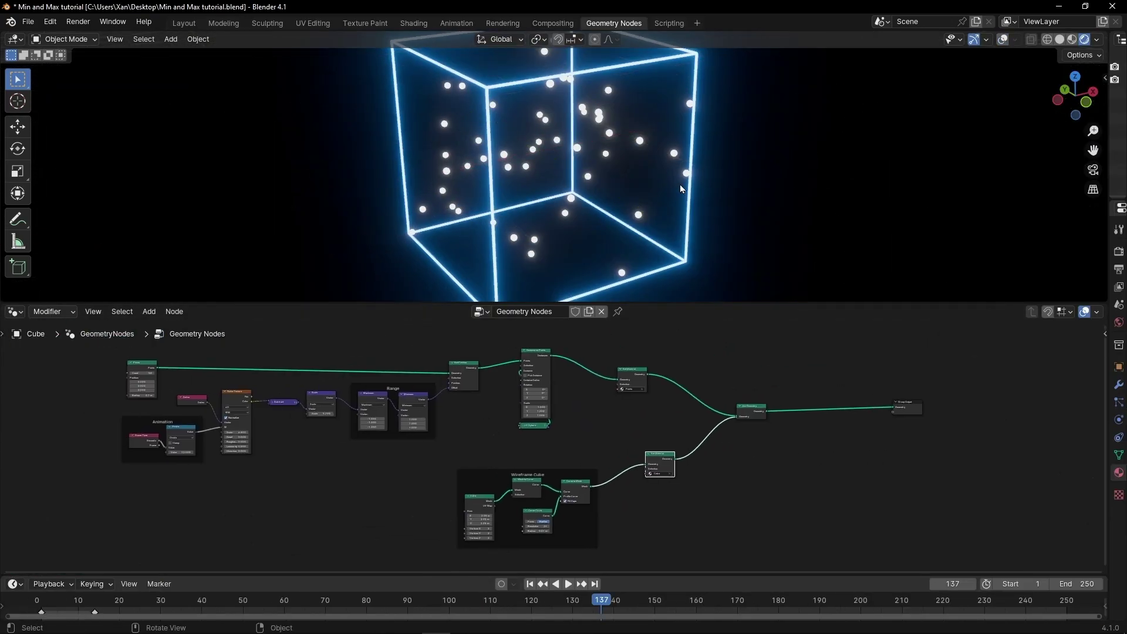
# Step: Play the animation and inspect the glowing points and cube outline in the maximized viewport
pyautogui.press('space')
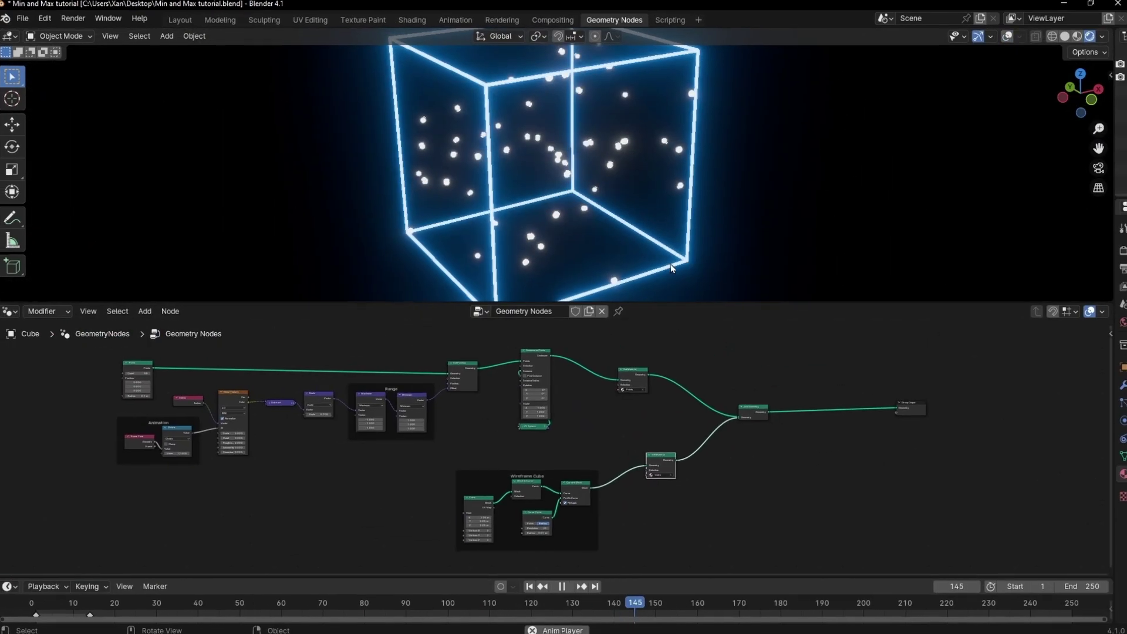
pyautogui.moveTo(594, 176); pyautogui.dragTo(672, 151, button='middle')
pyautogui.hotkey('ctrl', 'space')
pyautogui.moveTo(534, 273); pyautogui.dragTo(538, 298, button='middle')
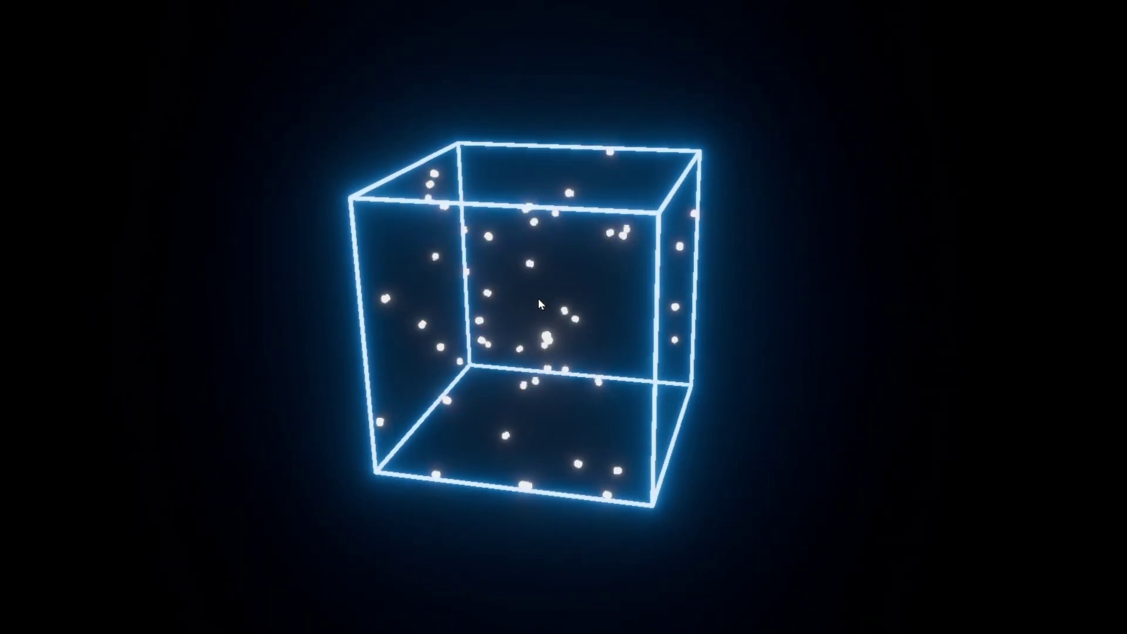
# Step: Try a higher Count on the Points node, and undo the change
pyautogui.hotkey('ctrl', 'space')
pyautogui.scroll(6, 94, 385)
pyautogui.moveTo(90, 384); pyautogui.dragTo(655, 444, button='middle')
pyautogui.scroll(6, 340, 422)
pyautogui.moveTo(287, 370); pyautogui.dragTo(397, 456, button='middle')
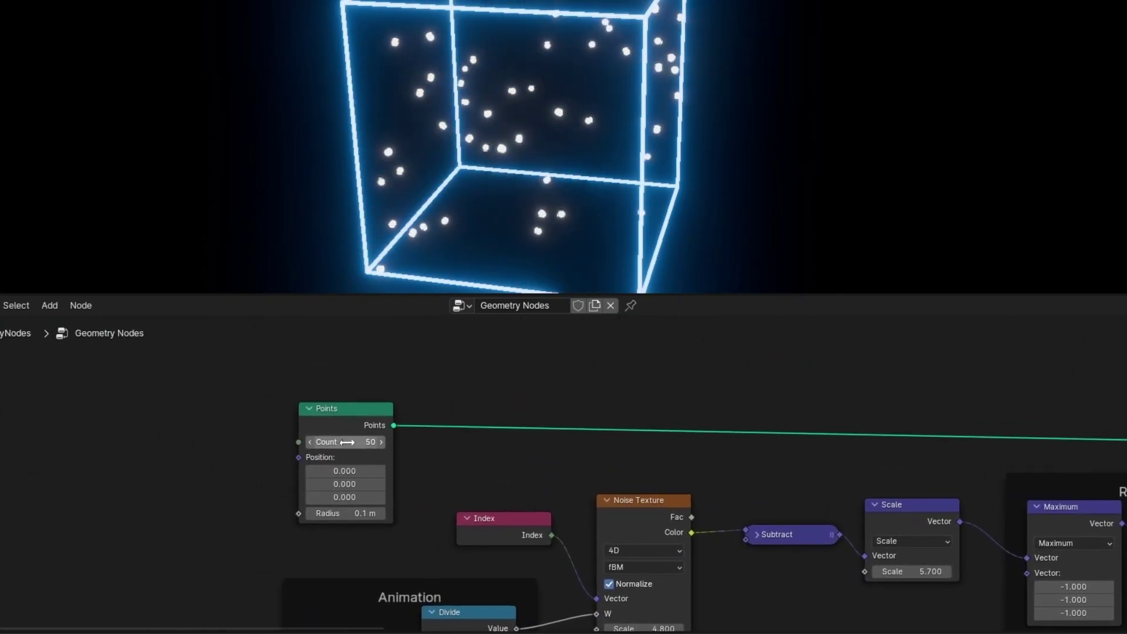
pyautogui.moveTo(347, 443); pyautogui.dragTo(405, 443)
pyautogui.moveTo(562, 154); pyautogui.dragTo(485, 179, button='middle')
pyautogui.hotkey('ctrl', 'z')
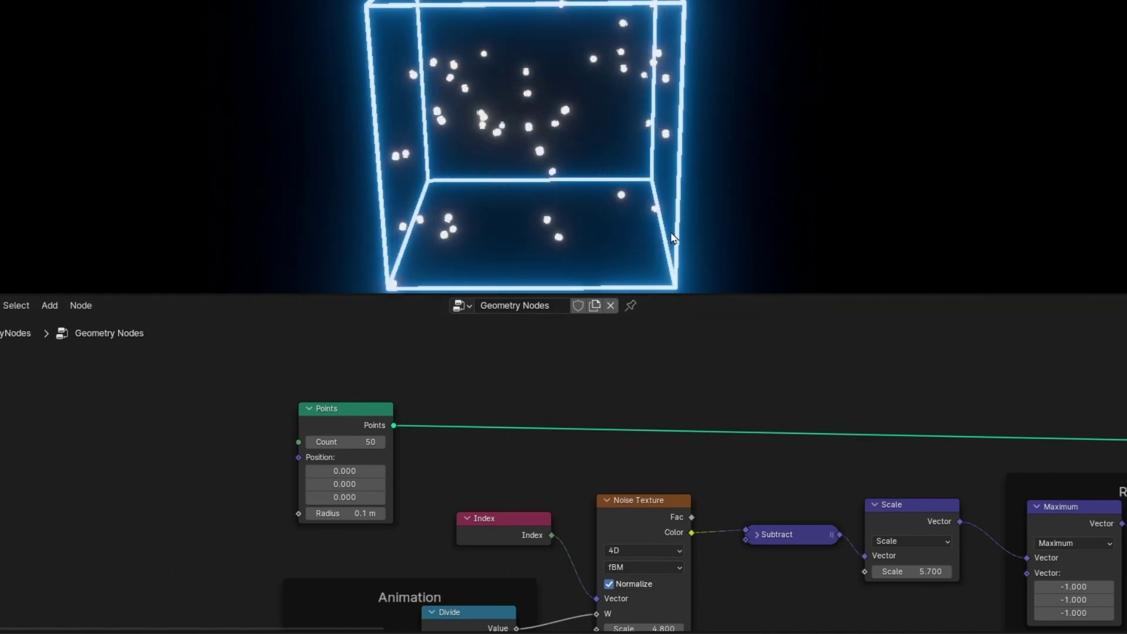
# Step: Set the wireframe Cube node's X size to 6 m
pyautogui.moveTo(565, 454); pyautogui.dragTo(340, 427, button='middle')
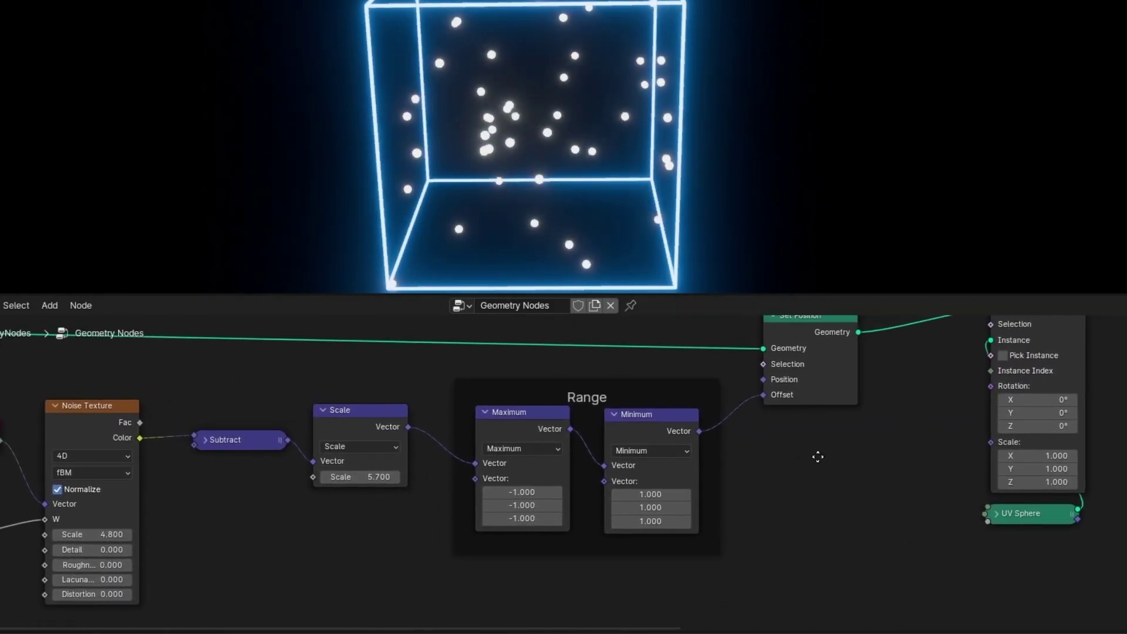
pyautogui.moveTo(818, 456); pyautogui.dragTo(413, 453, button='middle')
pyautogui.moveTo(759, 532); pyautogui.dragTo(662, 619, button='middle')
pyautogui.moveTo(464, 587); pyautogui.dragTo(502, 516, button='middle')
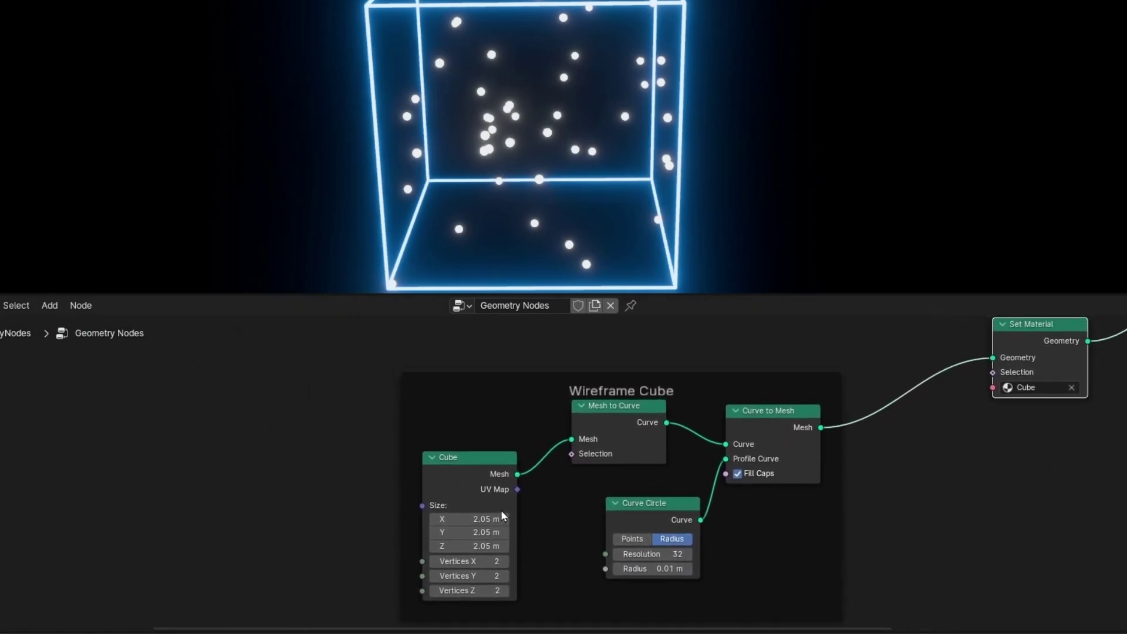
pyautogui.moveTo(471, 519); pyautogui.dragTo(523, 519)
pyautogui.press('Return')
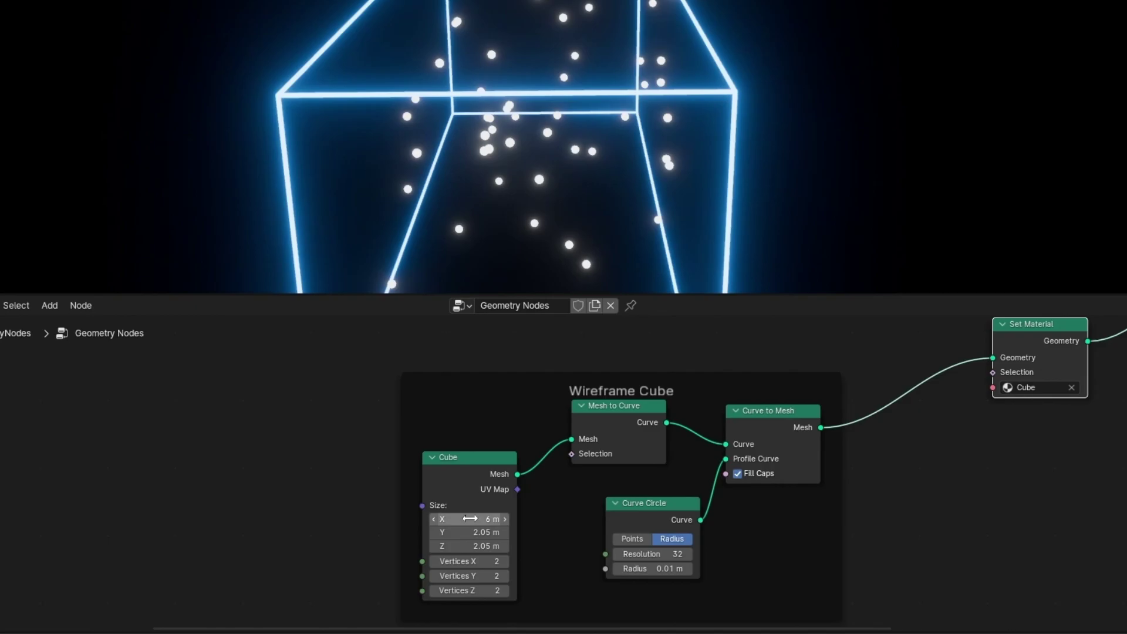
# Step: Widen the point range along X by setting the Minimum node's X to 3 and the Maximum node's X to -3
pyautogui.scroll(-2, 326, 225)
pyautogui.moveTo(326, 226); pyautogui.dragTo(461, 244, button='middle')
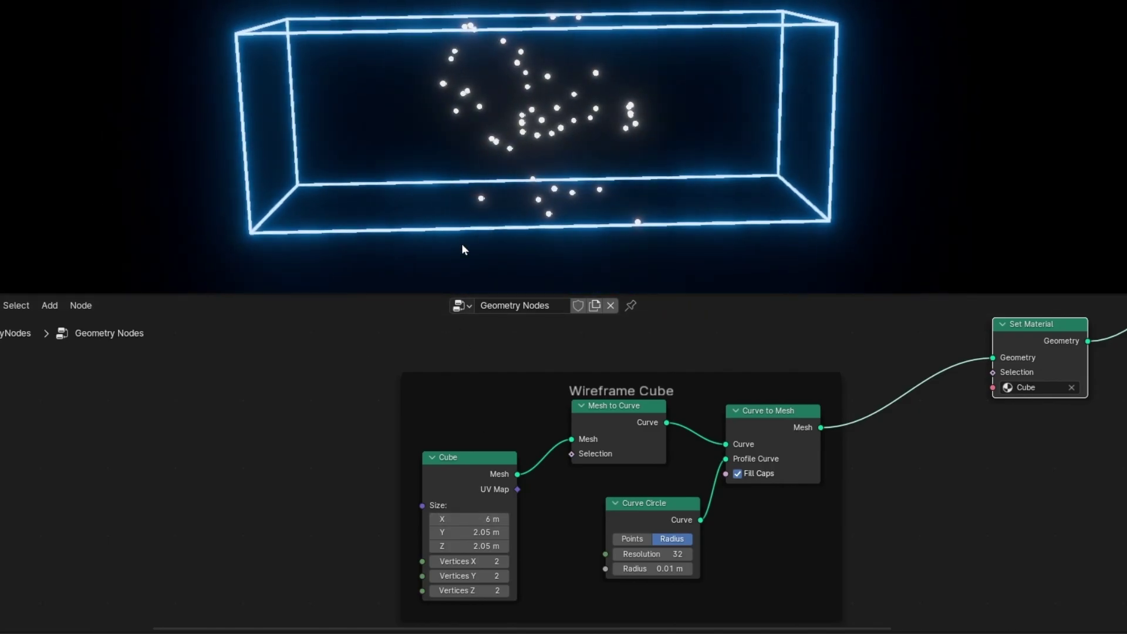
pyautogui.moveTo(220, 434); pyautogui.dragTo(480, 435, button='middle')
pyautogui.moveTo(253, 453); pyautogui.dragTo(476, 440, button='middle')
pyautogui.moveTo(166, 445); pyautogui.dragTo(502, 536, button='middle')
pyautogui.moveTo(279, 473); pyautogui.dragTo(32, 581, button='middle')
pyautogui.moveTo(584, 544); pyautogui.dragTo(254, 554, button='middle')
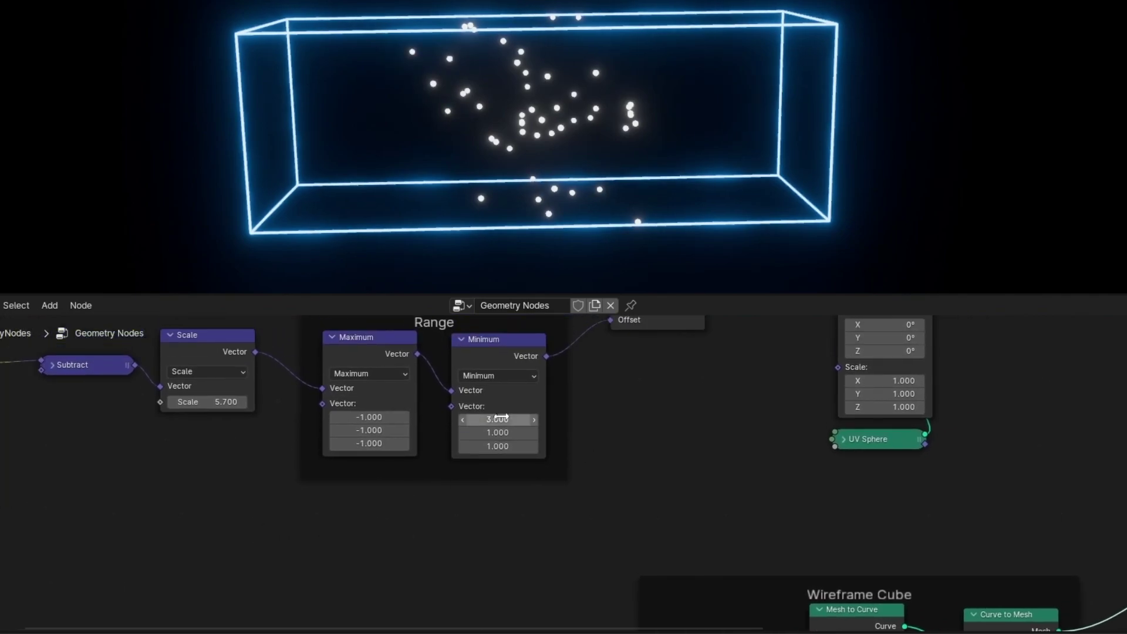
pyautogui.click(364, 417)
pyautogui.write('-3')
pyautogui.press('Return')
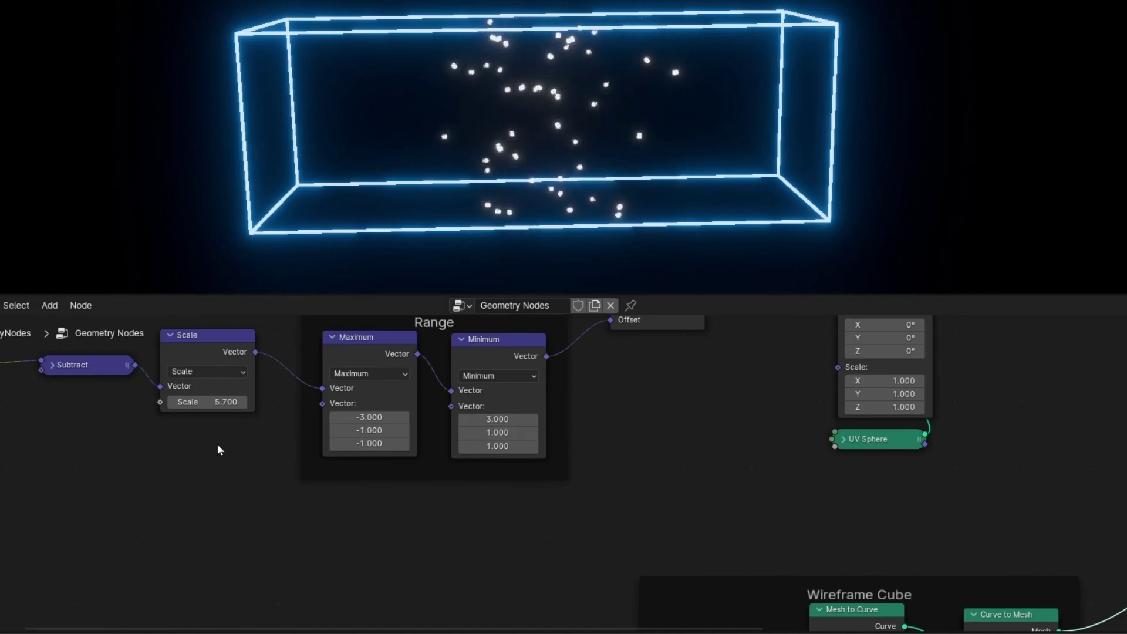
# Step: Increase the Scale node's Scale value to spread the points farther along the elongated box
pyautogui.moveTo(176, 438); pyautogui.dragTo(290, 518, button='middle')
pyautogui.moveTo(305, 482); pyautogui.dragTo(405, 480)
pyautogui.moveTo(653, 235)
pyautogui.mouseDown(button='middle')
pyautogui.moveTo(491, 202)
pyautogui.moveTo(311, 217)
pyautogui.moveTo(635, 218)
pyautogui.moveTo(670, 249)
pyautogui.moveTo(666, 213)
pyautogui.moveTo(663, 234)
pyautogui.mouseUp(button='middle')
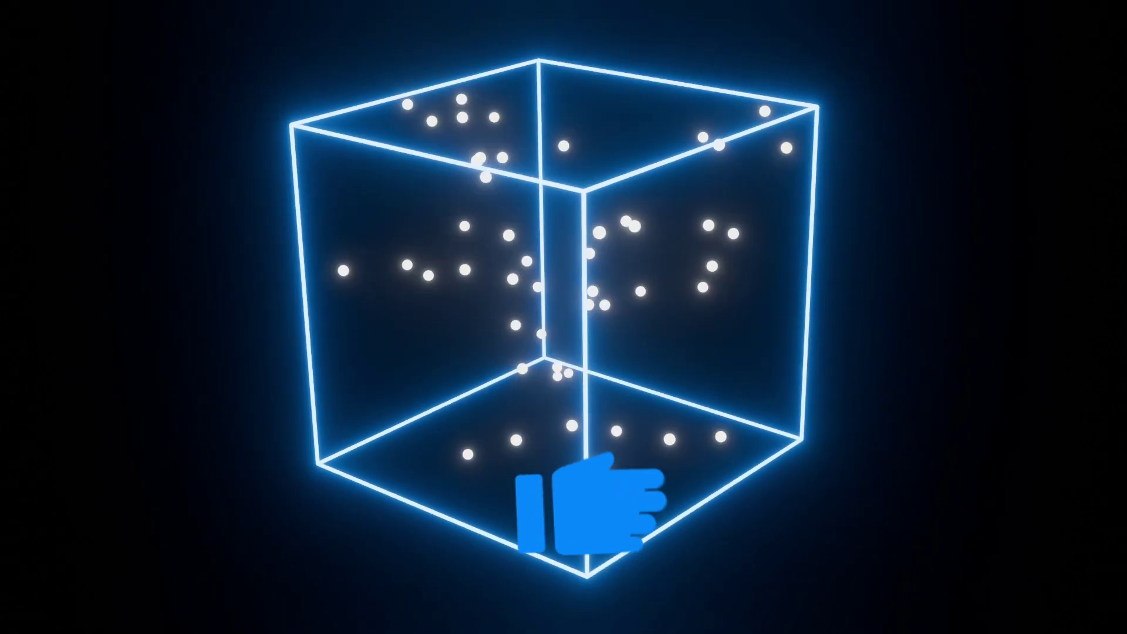